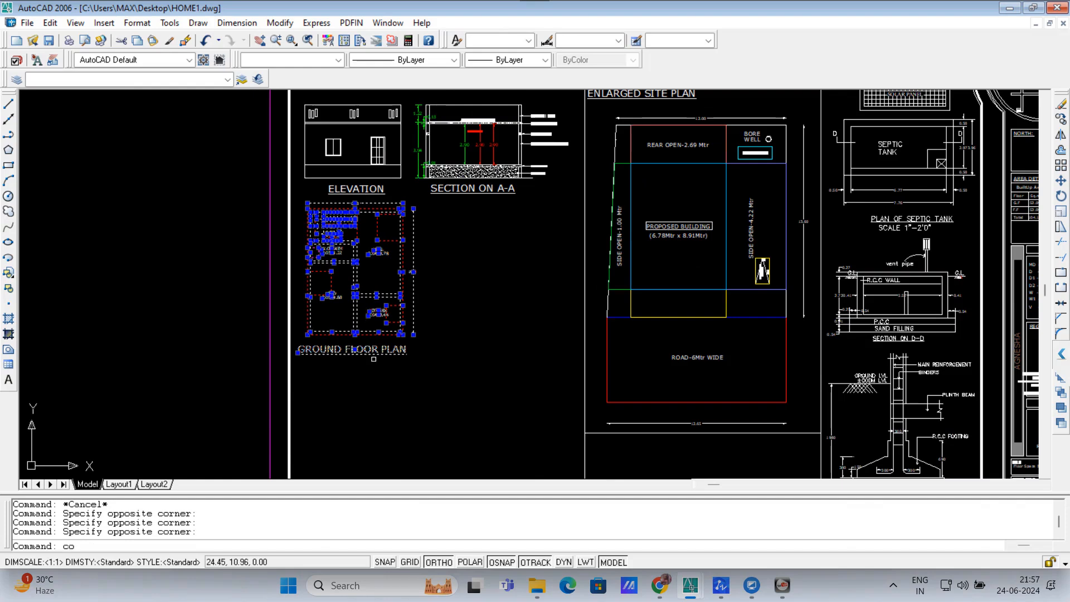
Step: Copy the ground floor plan to a spot on its left
key(Return)
click(361, 406)
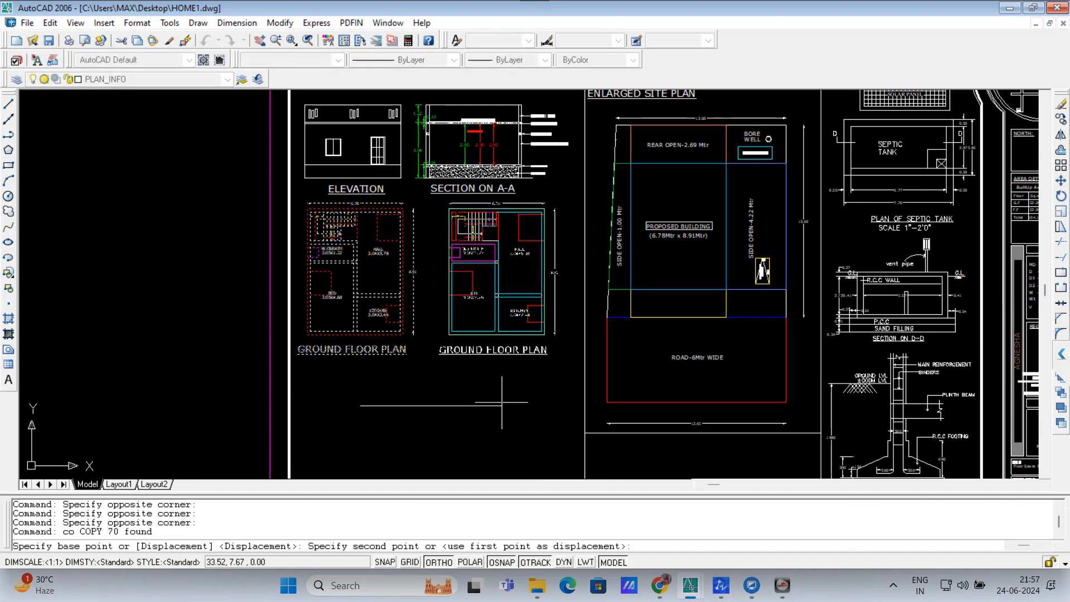
click(165, 403)
key(space)
Step: Change the copy's title from GROUND FLOOR PLAN to FIRST FLOOR PLAN in uppercase
scroll(120, 286, down, 2)
middle_drag(174, 384, 313, 401)
scroll(277, 347, up, 3)
scroll(277, 346, up, 1)
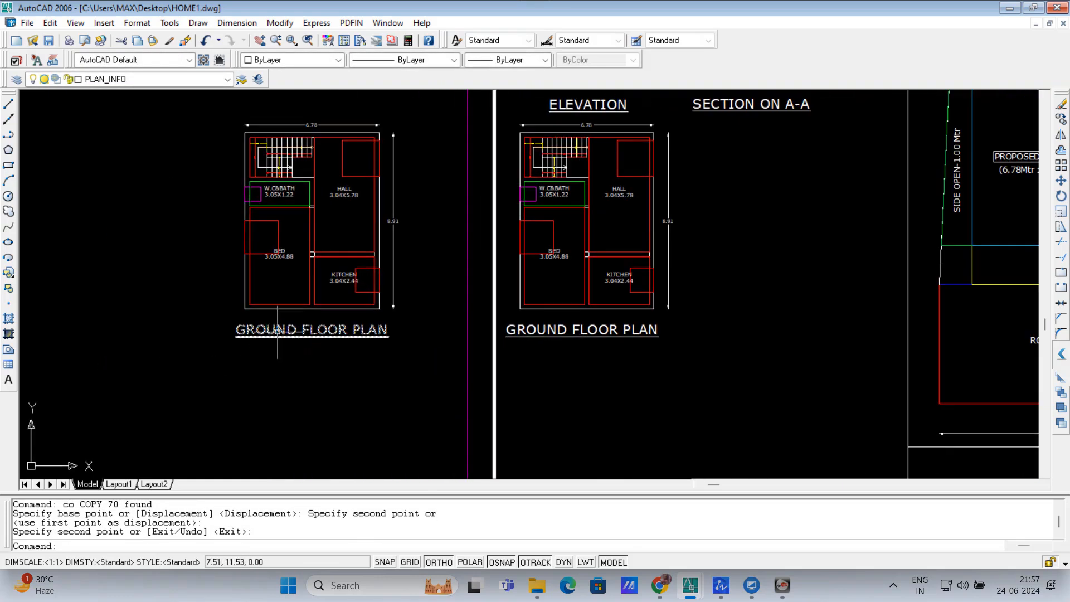
double_click(277, 335)
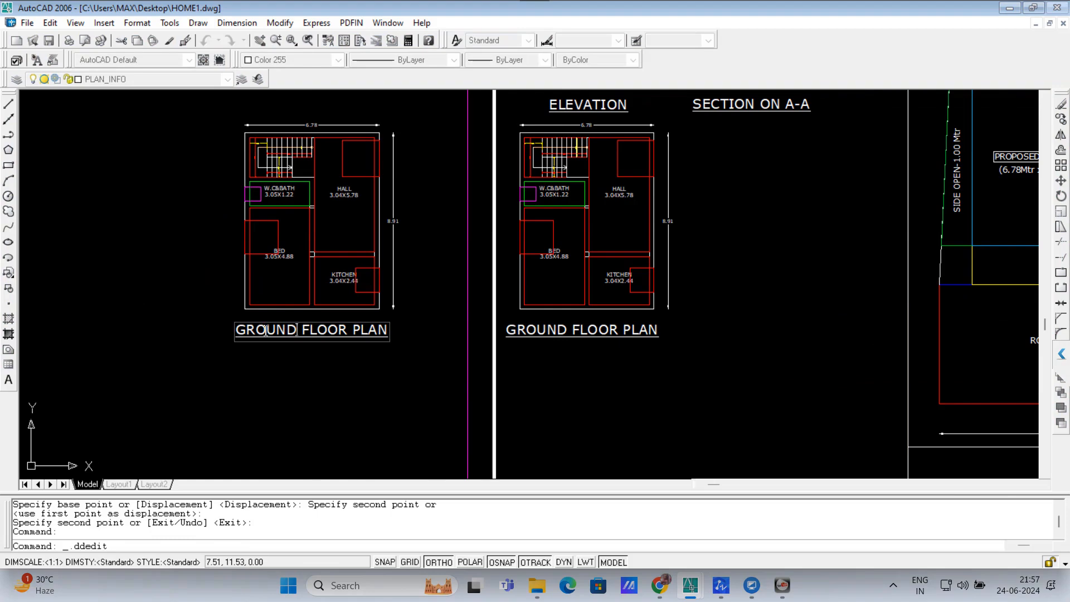
drag(298, 329, 200, 335)
text(first)
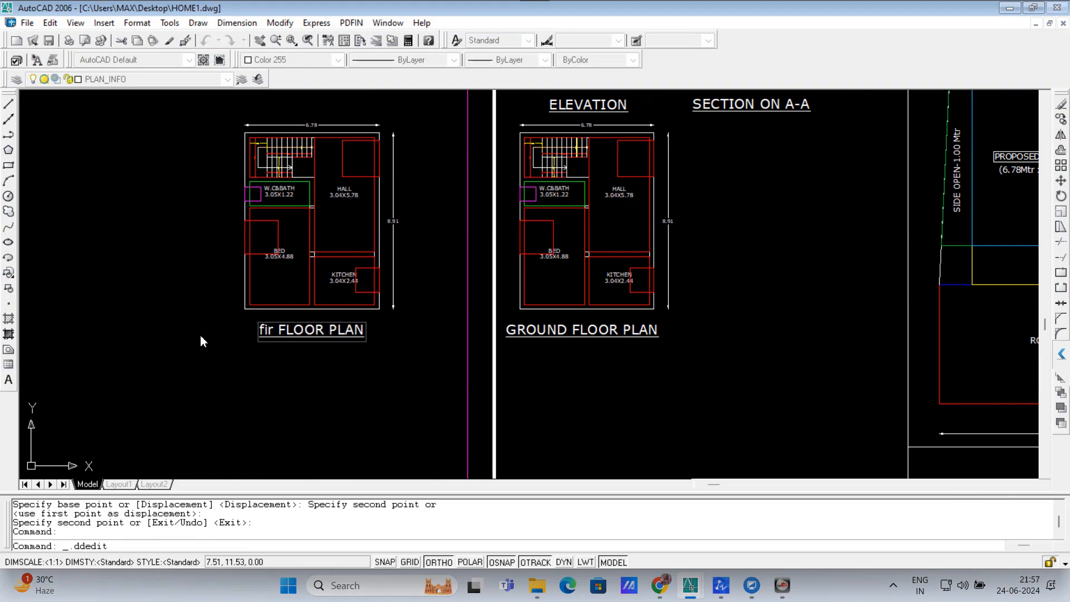
key(shift+Home)
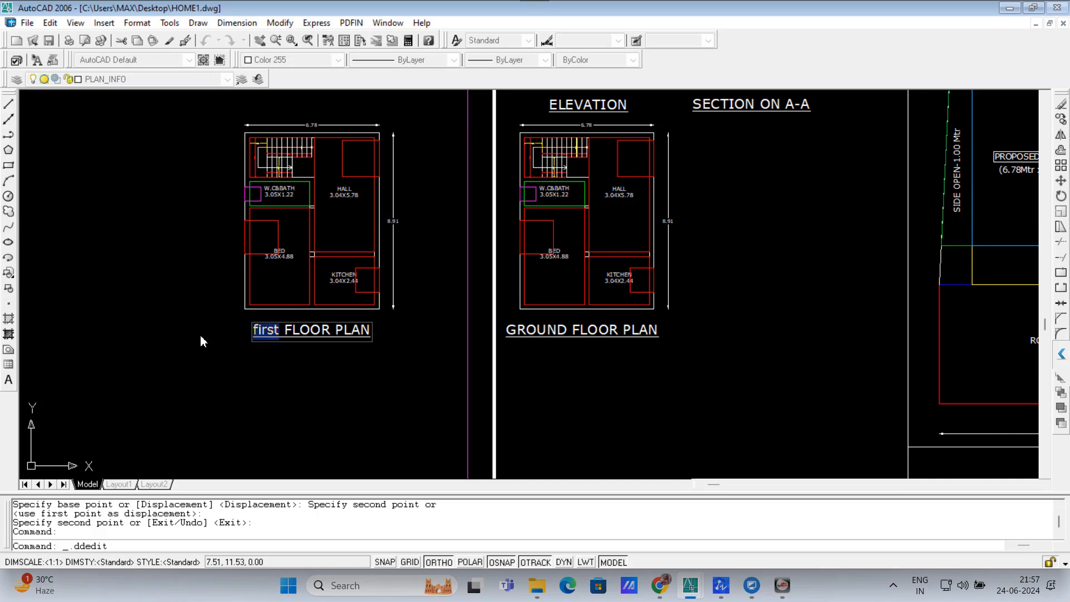
key(ctrl+shift+u)
key(Return)
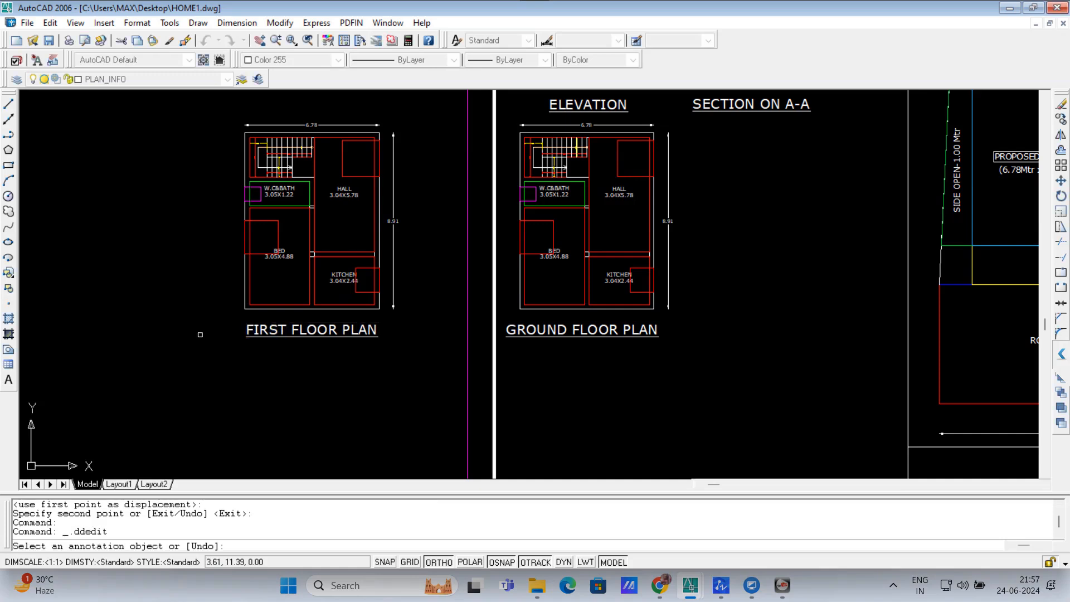
key(Escape)
key(Escape)
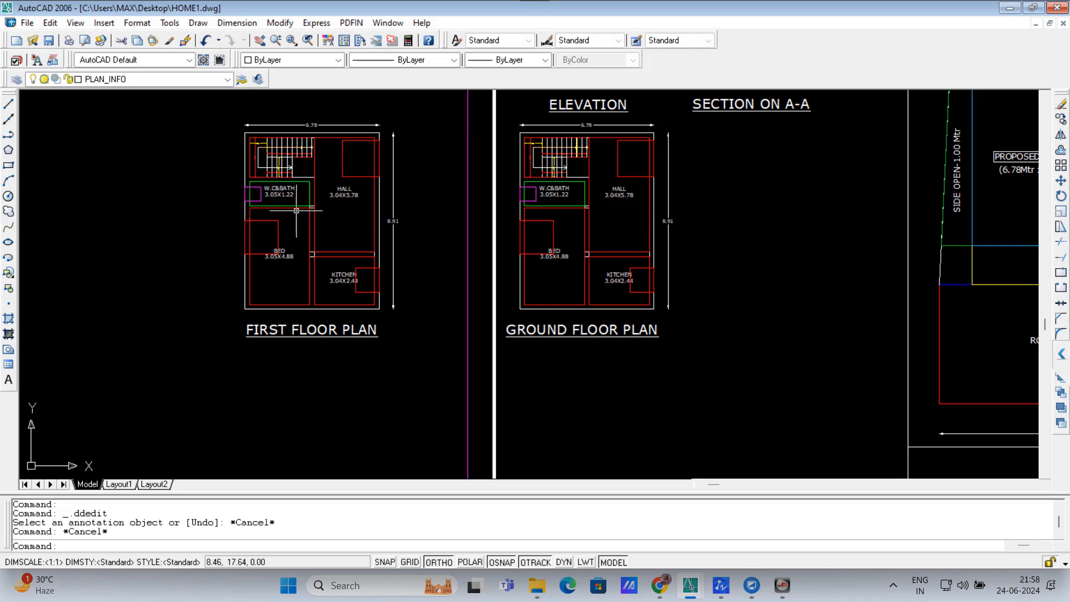
text(SOL)
key(Return)
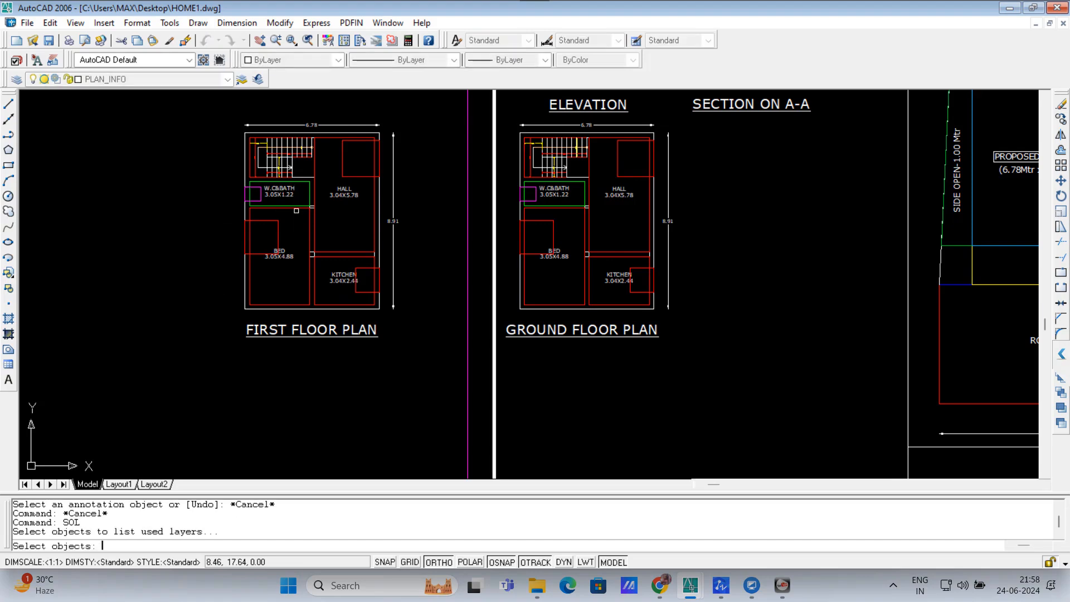
click(227, 96)
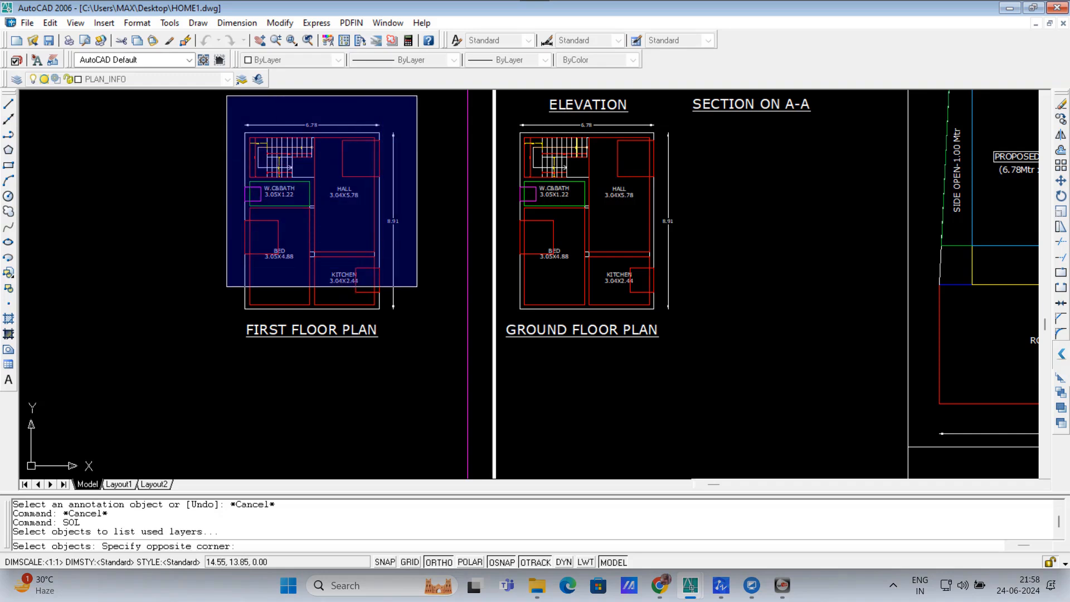
click(411, 317)
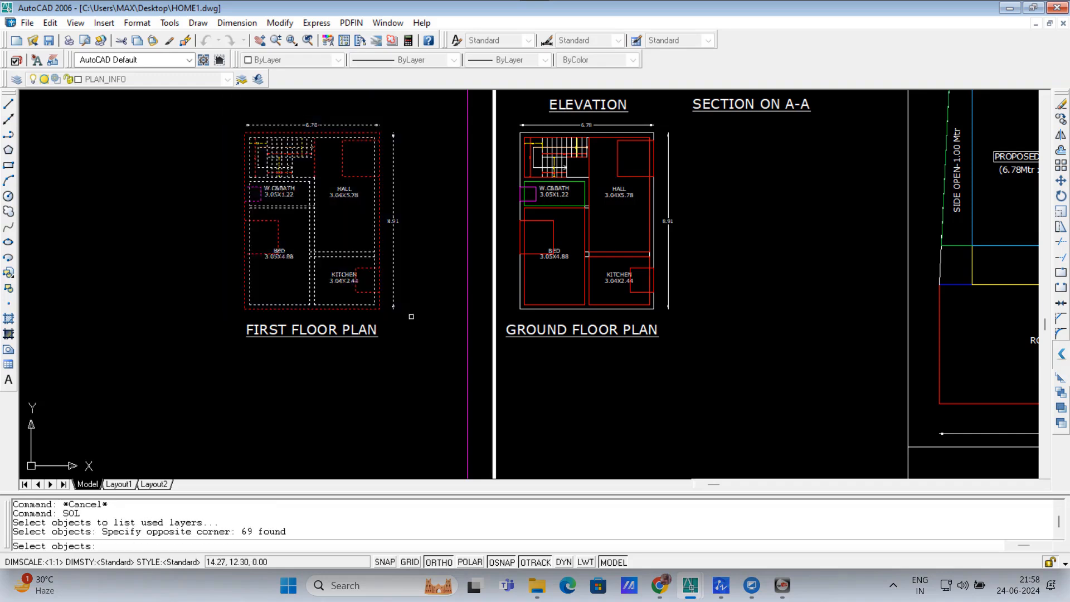
key(Return)
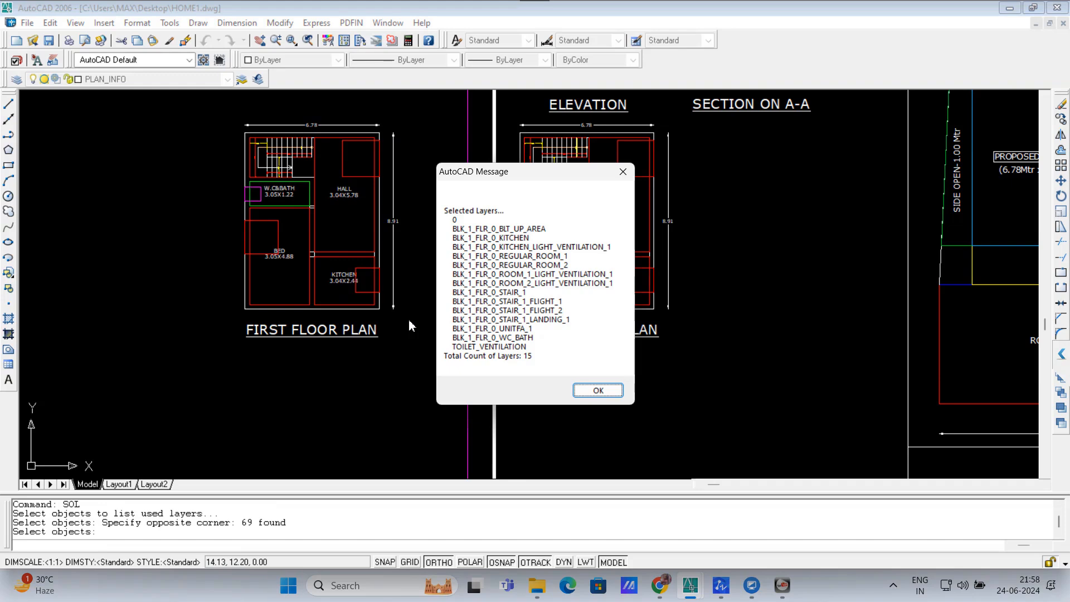
click(595, 390)
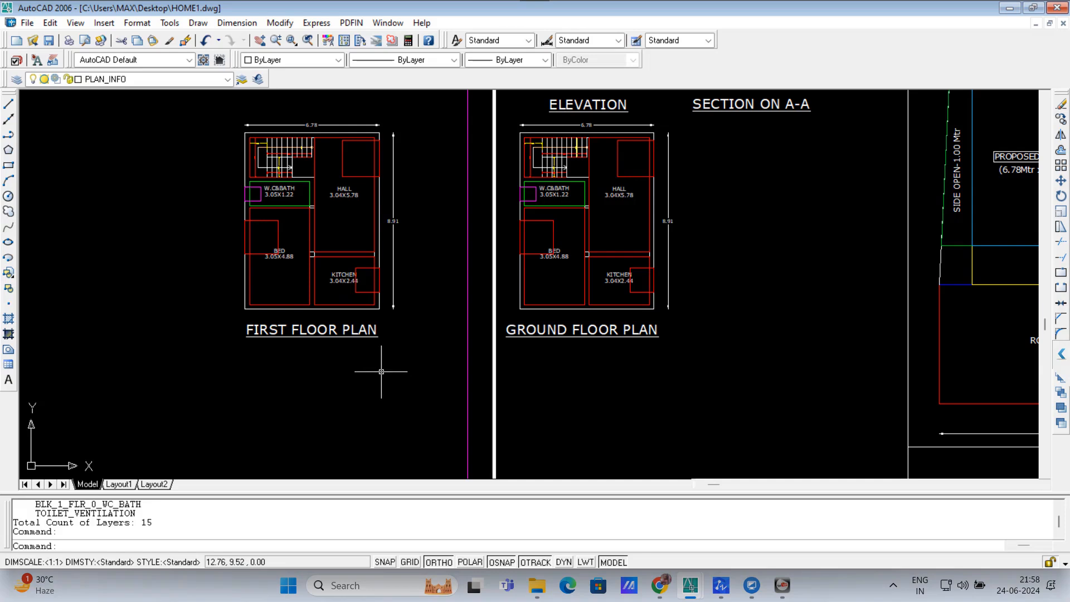
text(FMI)
key(Return)
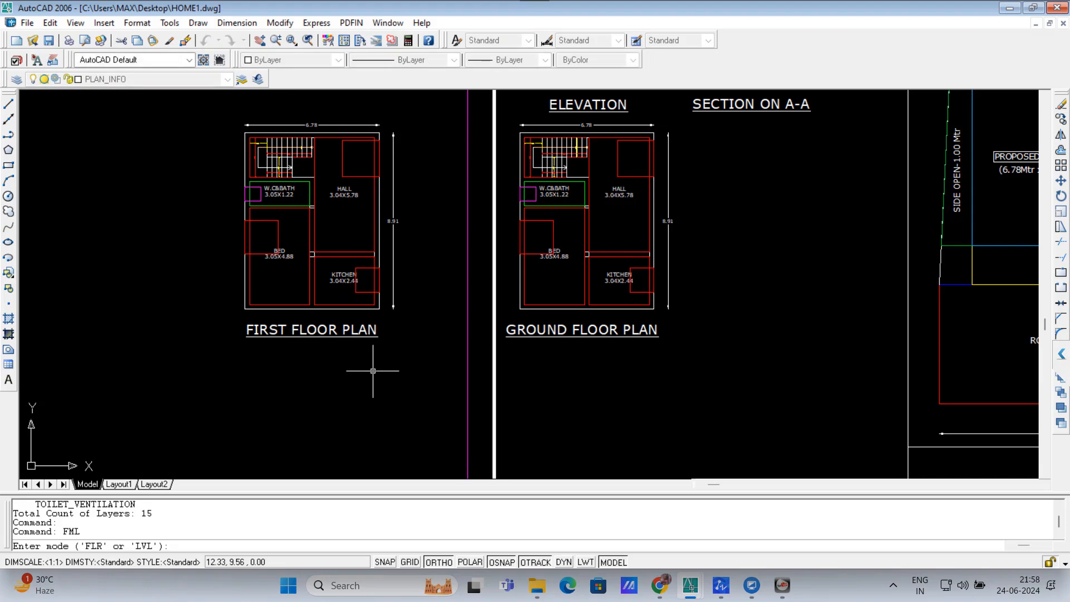
text(FLR)
key(Return)
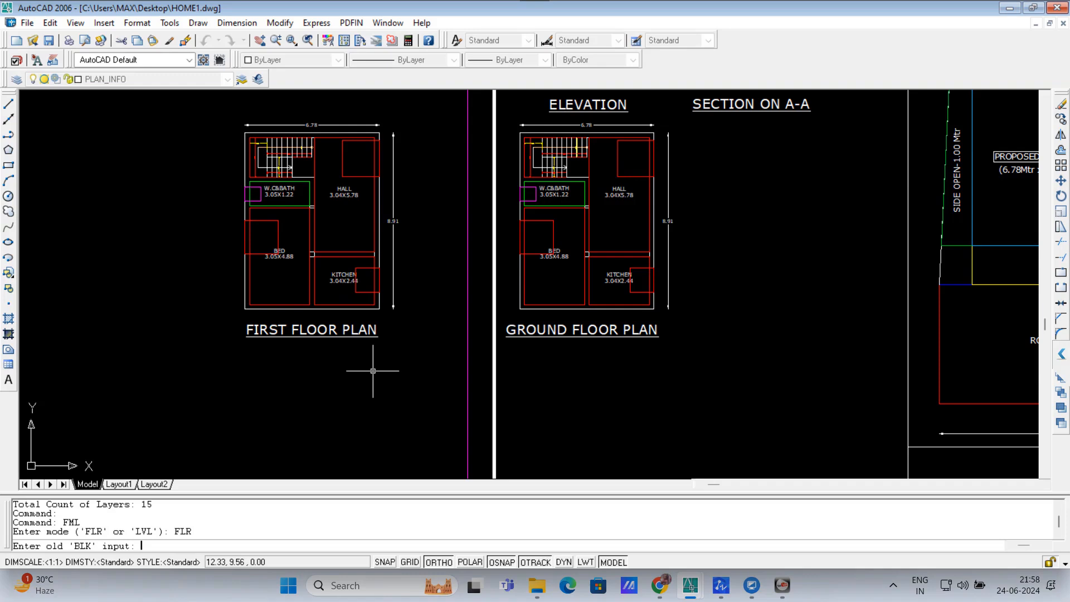
text(0)
key(Return)
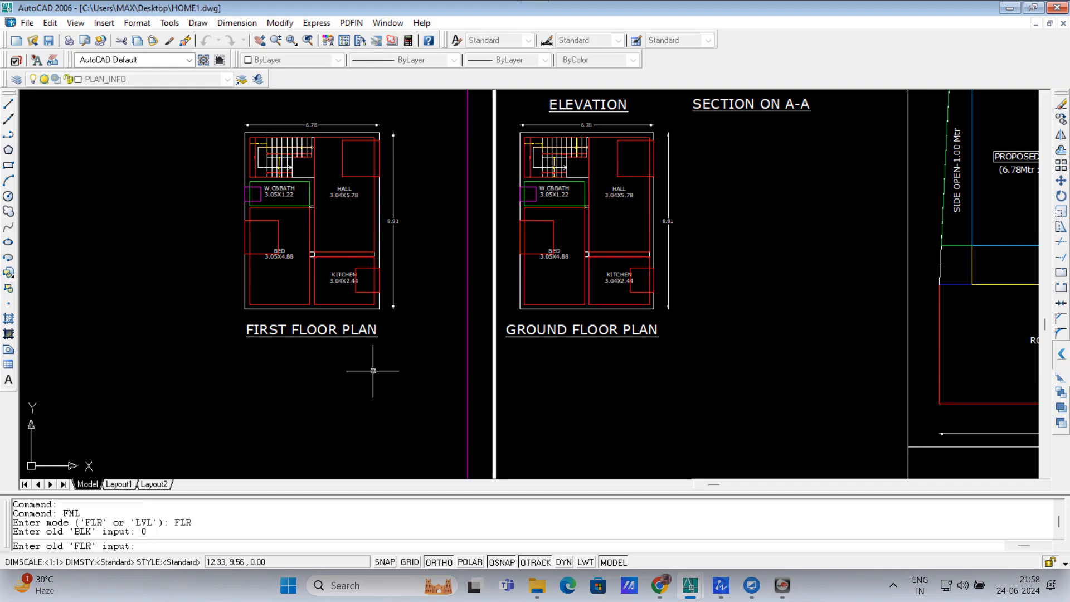
text(1)
key(Escape)
key(Escape)
key(Escape)
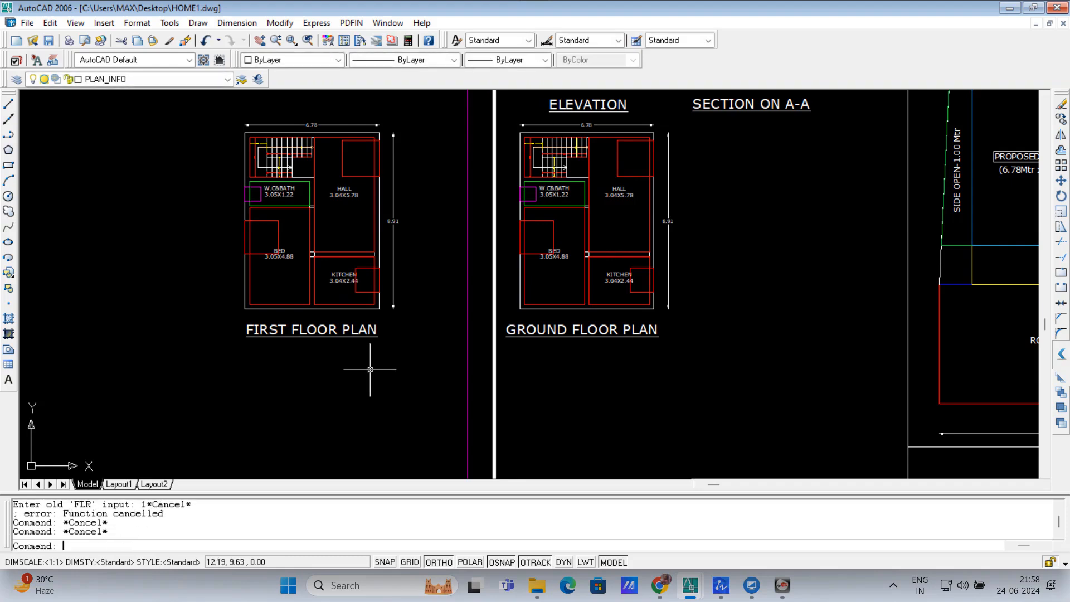
Step: List the layers used by the first floor plan objects with SOL
text(SOL)
key(Return)
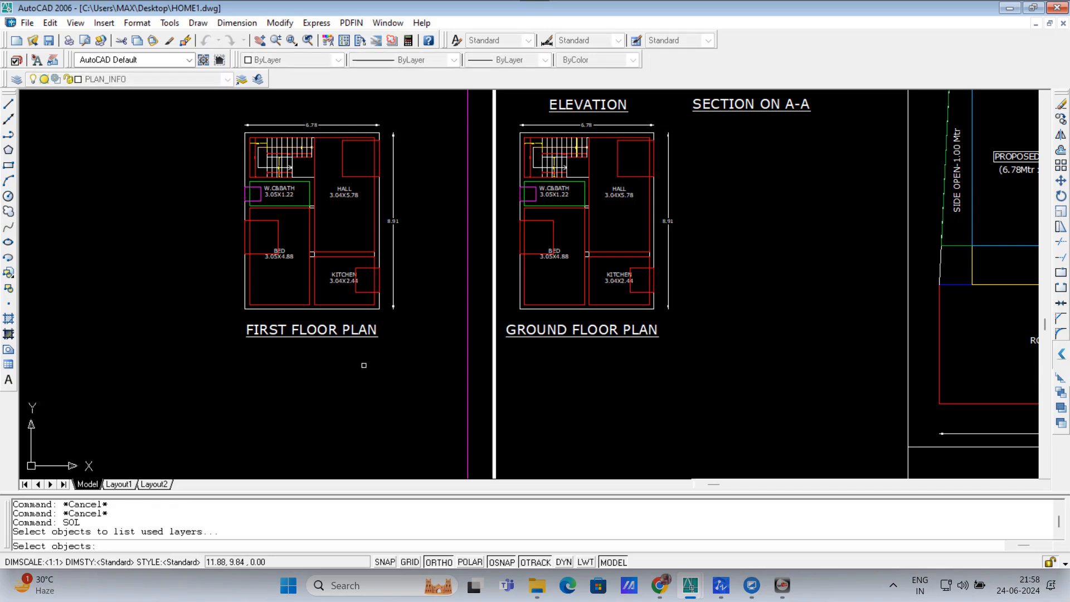
click(220, 114)
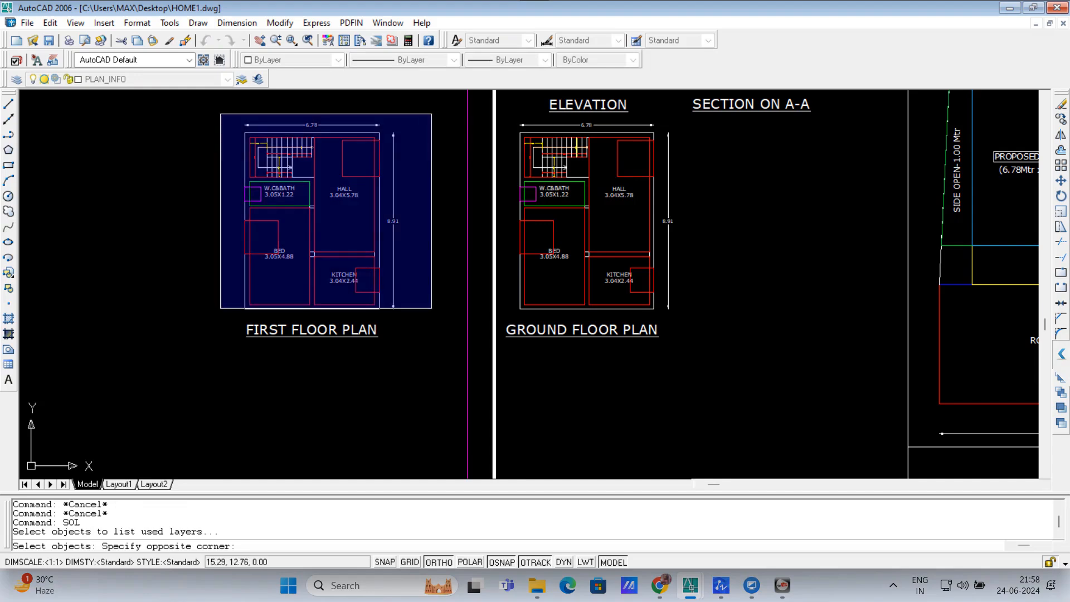
click(425, 316)
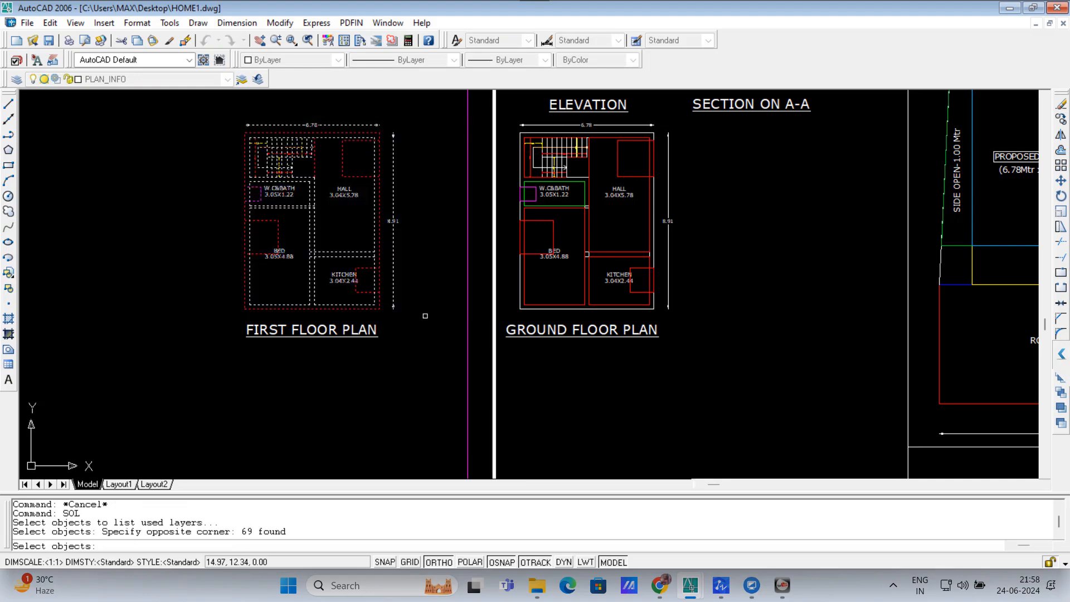
key(Return)
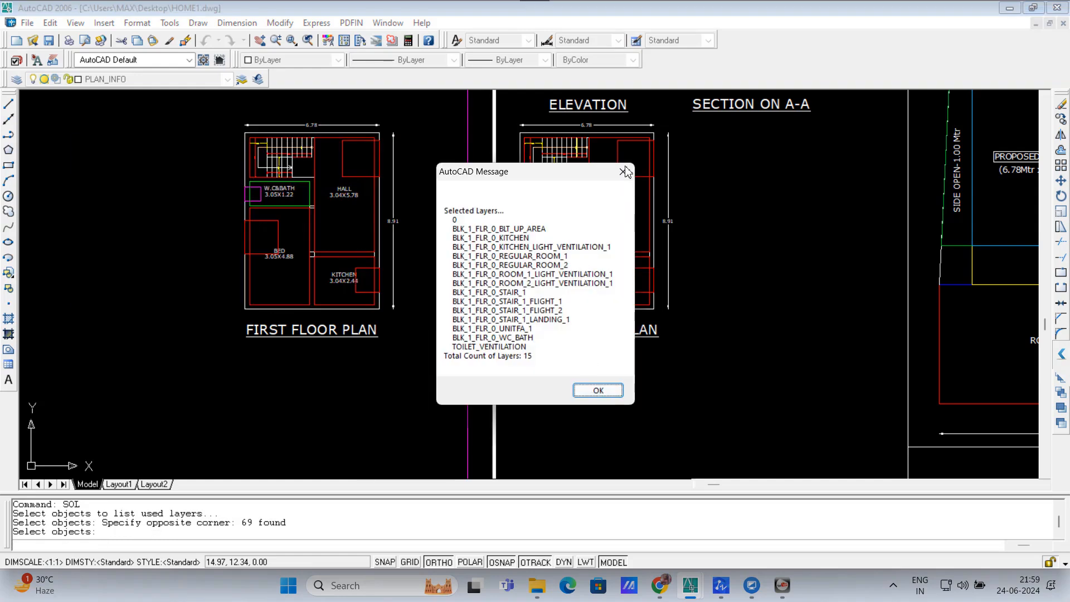
click(598, 391)
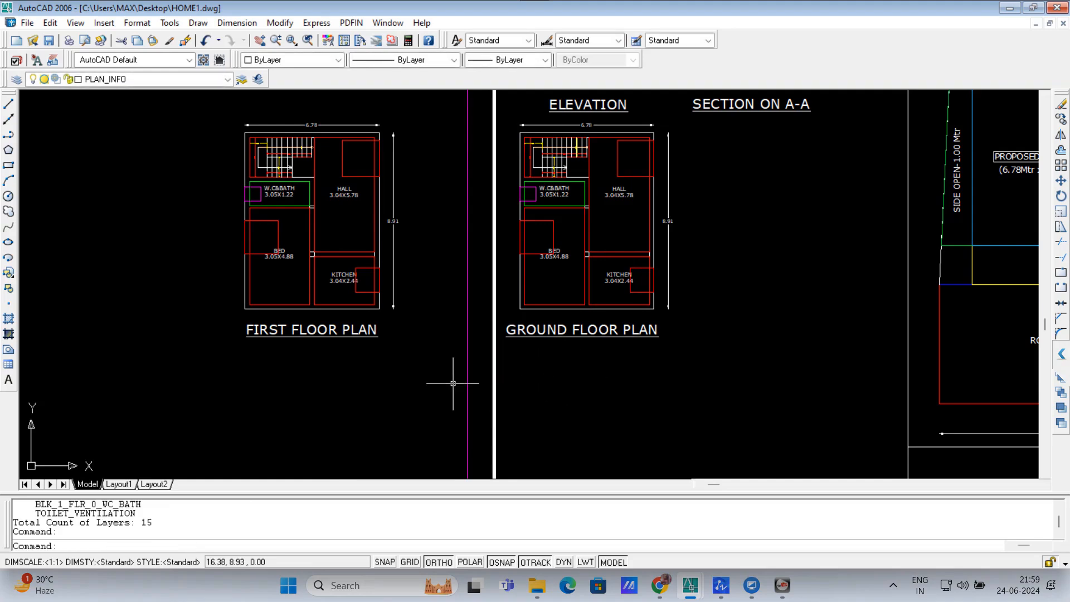
key(Escape)
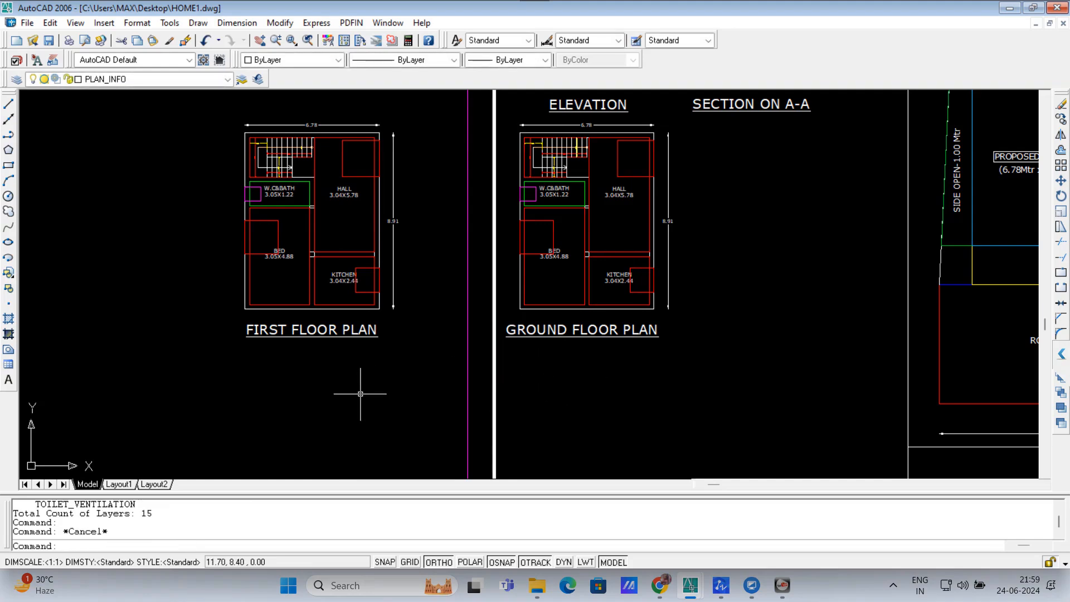
Step: Run FML in FLR mode, giving old block 1 and old floor 0
text(FML)
key(Return)
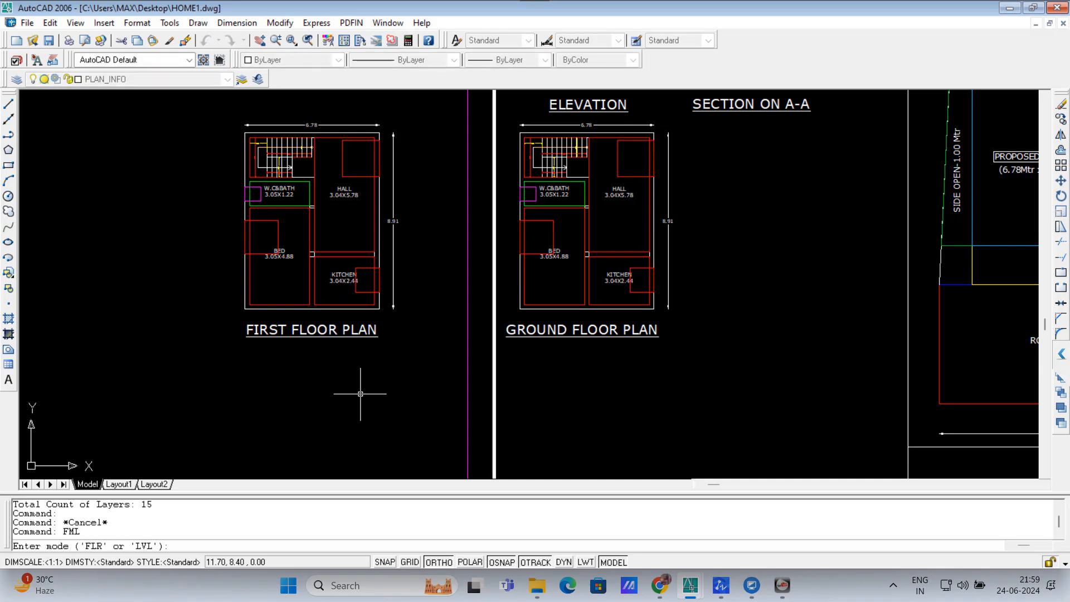
text(FLR)
key(Return)
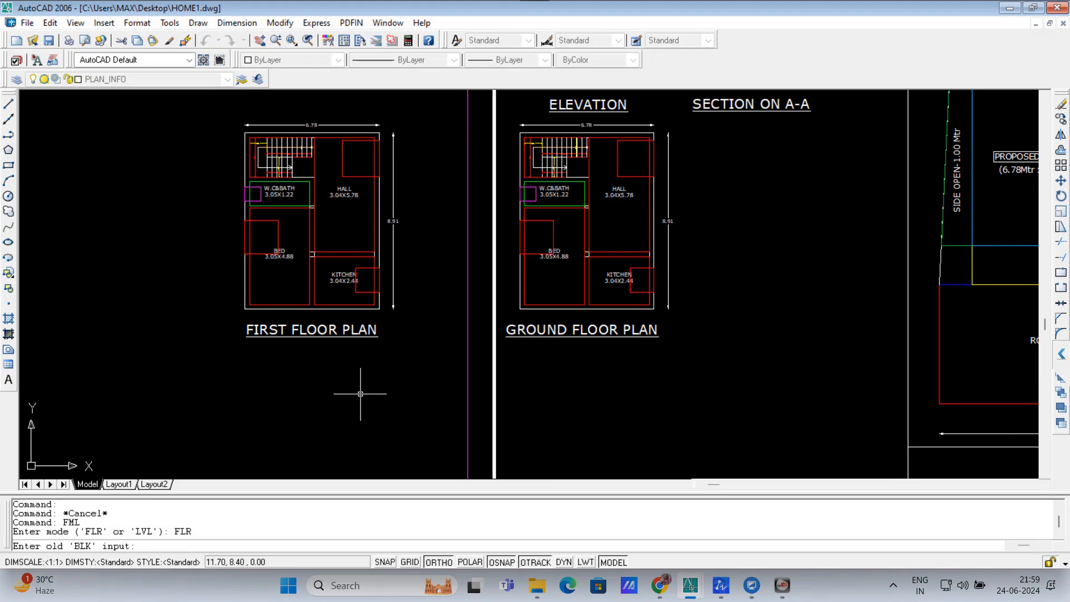
text(1)
key(Return)
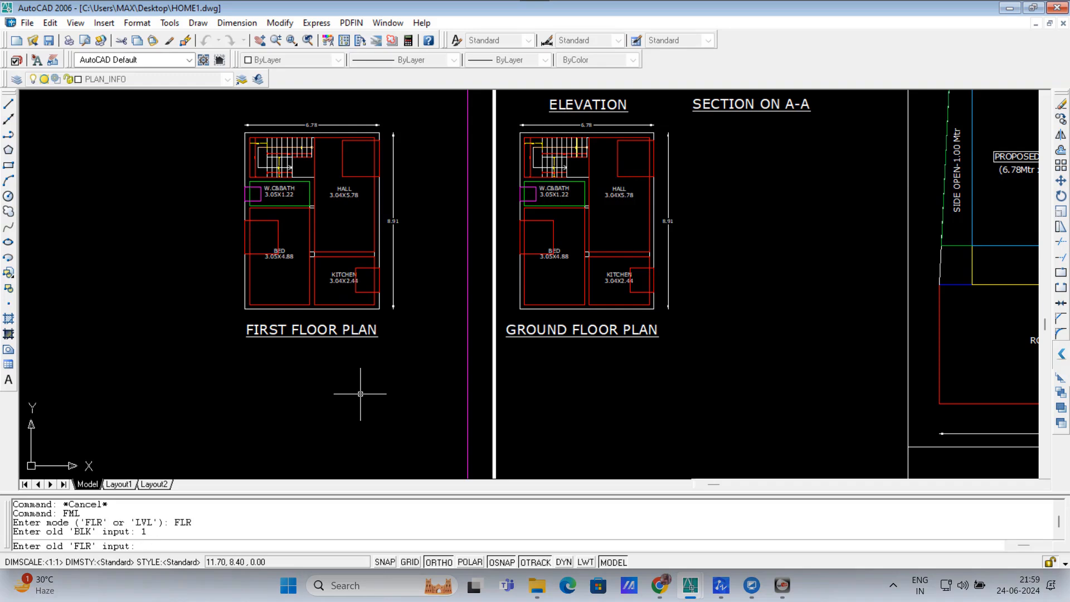
text(0)
key(Return)
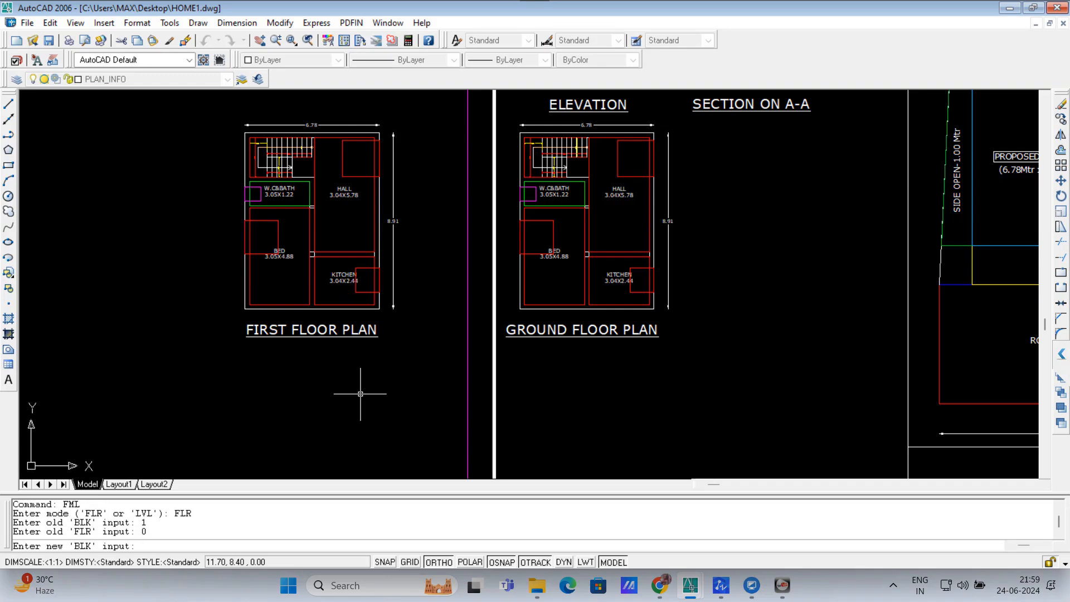
Step: Apply new block 1 and floor 1 to the window-selected first floor plan objects
text(1)
key(Return)
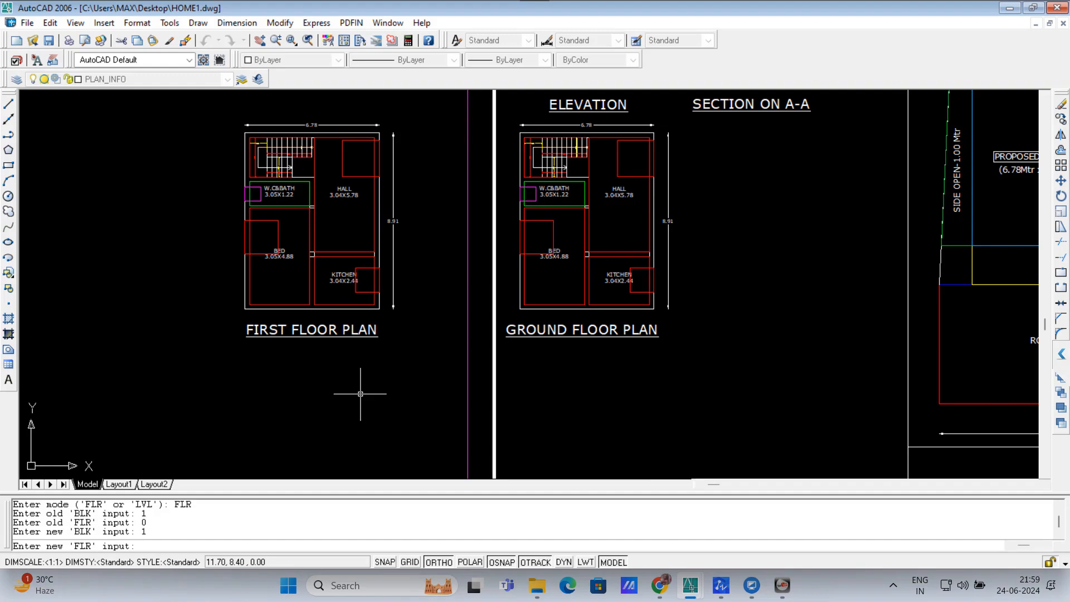
text(1)
key(Return)
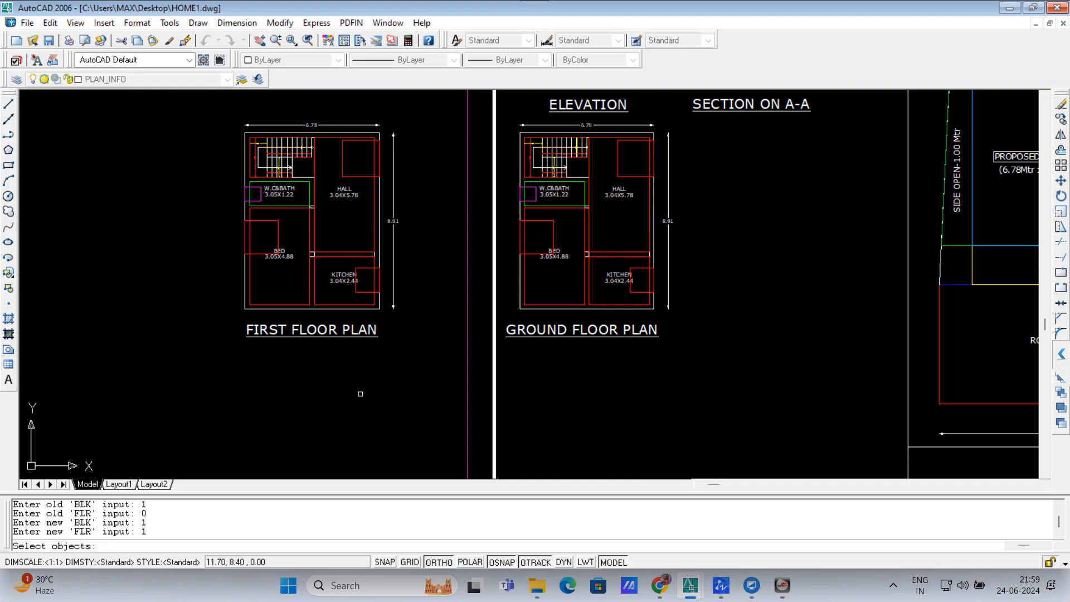
click(413, 321)
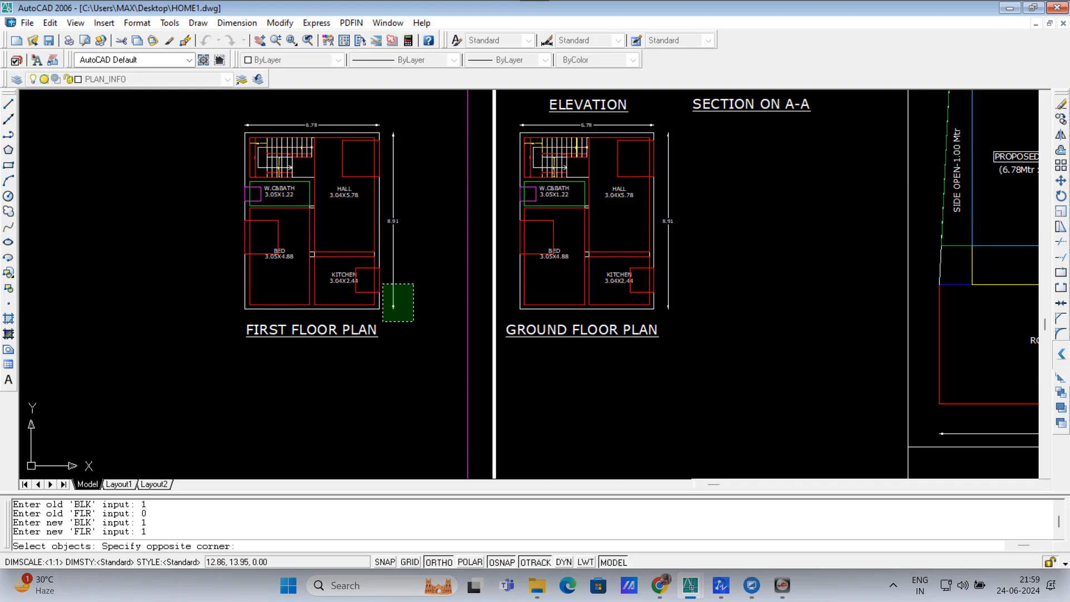
click(195, 103)
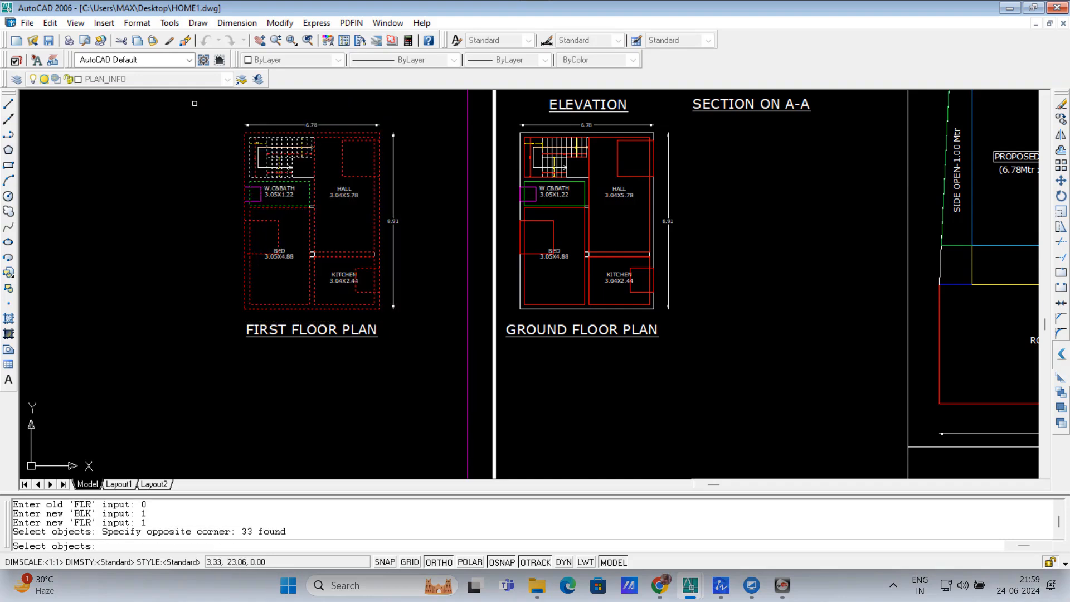
key(Return)
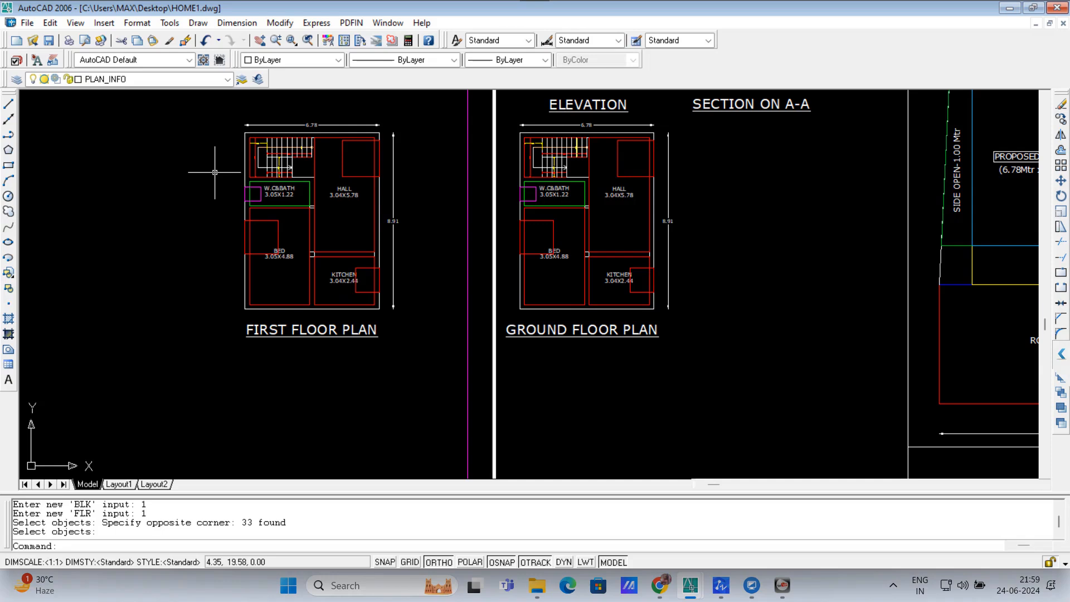
Step: List the first floor plan's layers with SOL, confirming 15 BLK_1_FLR_1 layers
text(SOL)
key(Return)
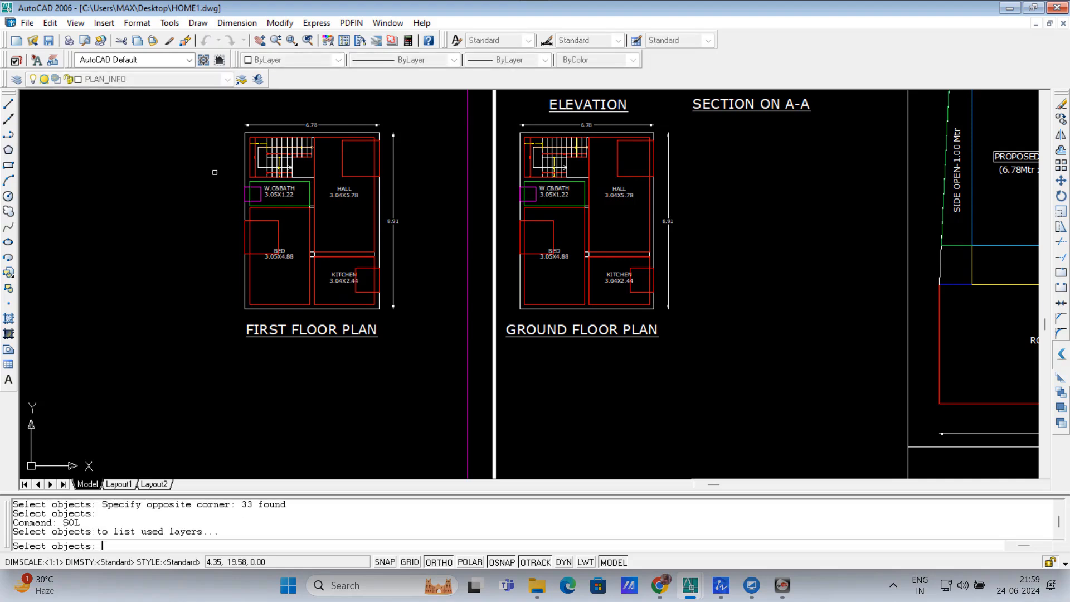
click(199, 111)
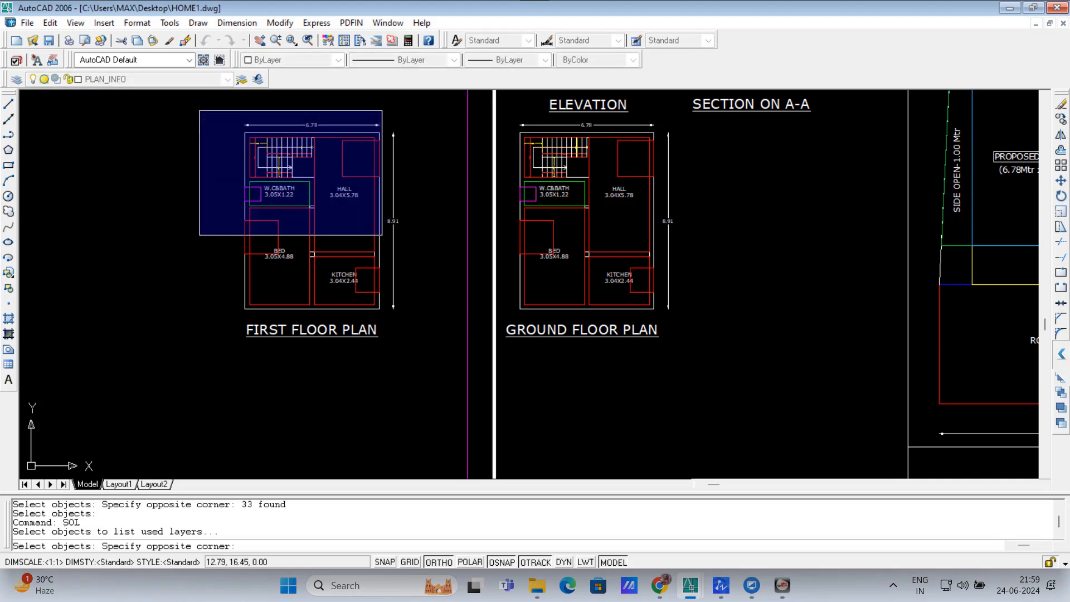
click(423, 320)
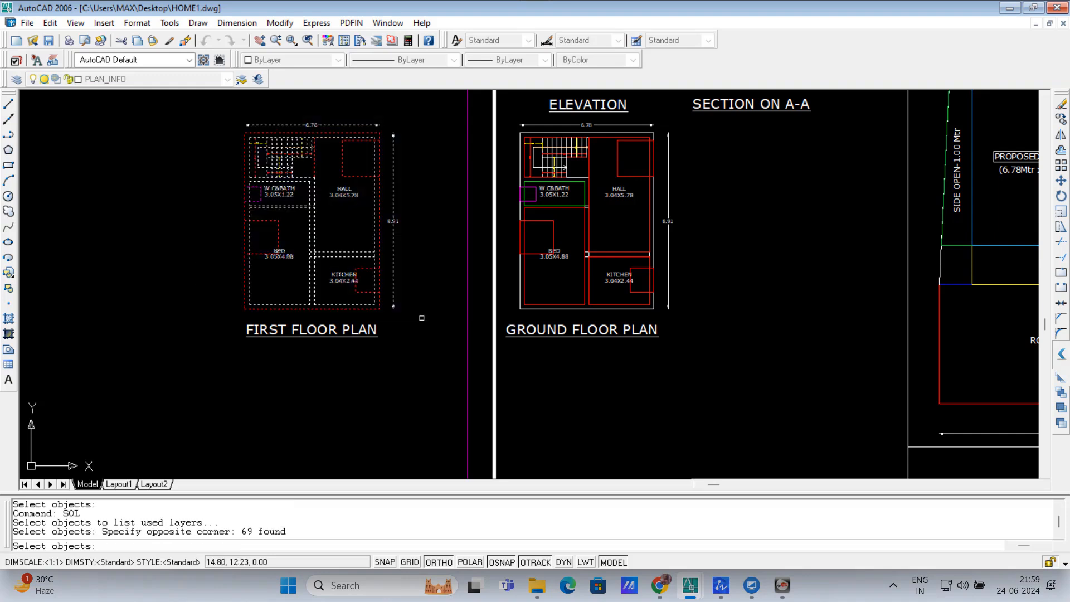
key(Return)
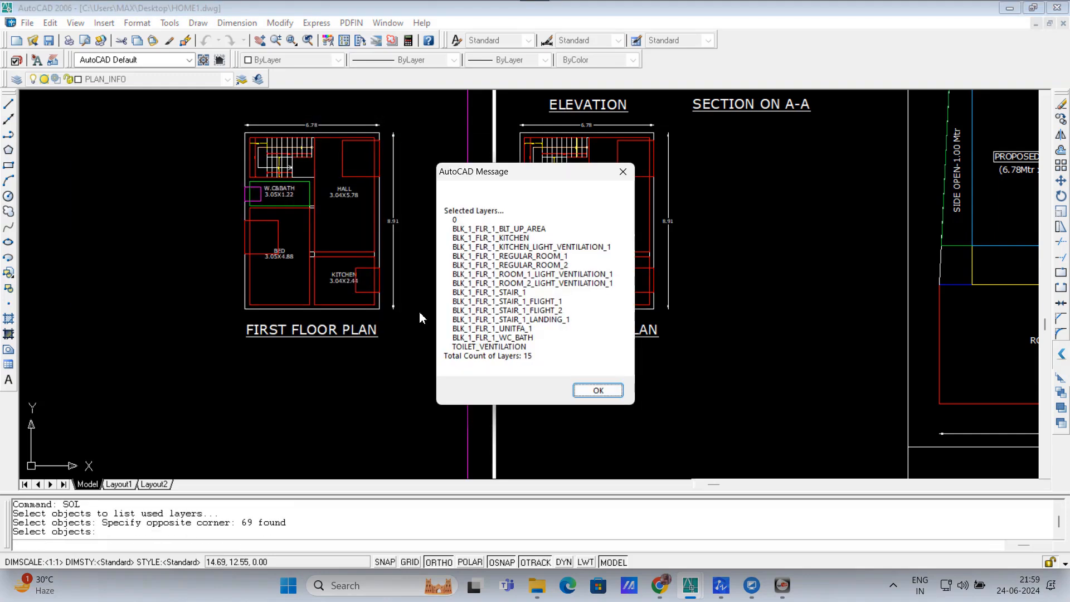
click(598, 390)
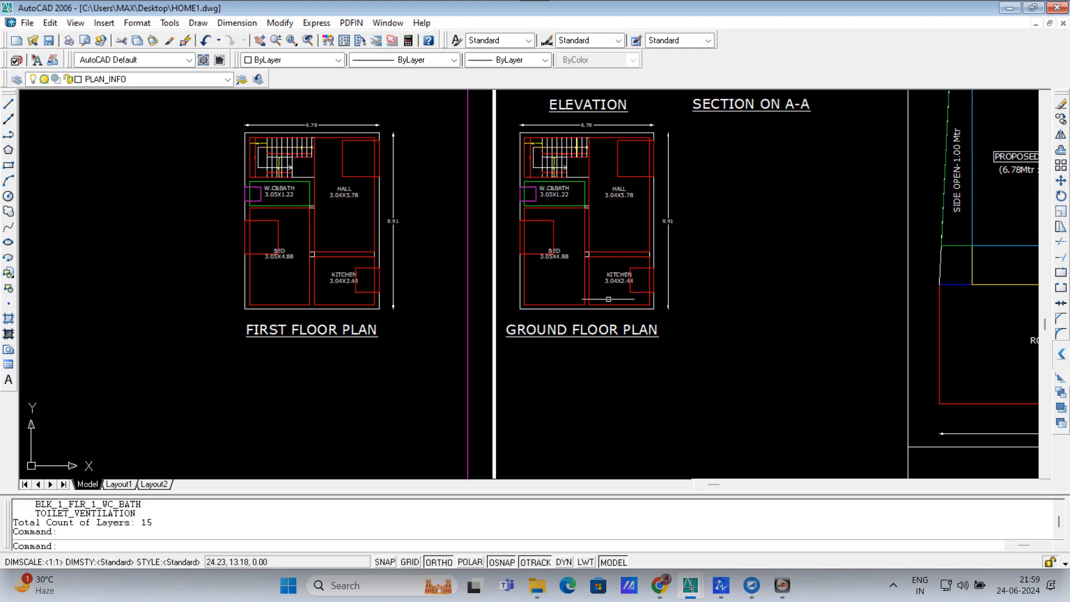
Step: Prefix the ground floor title with EX. to read EX.GROUND FLOOR PLAN
click(581, 330)
key(Delete)
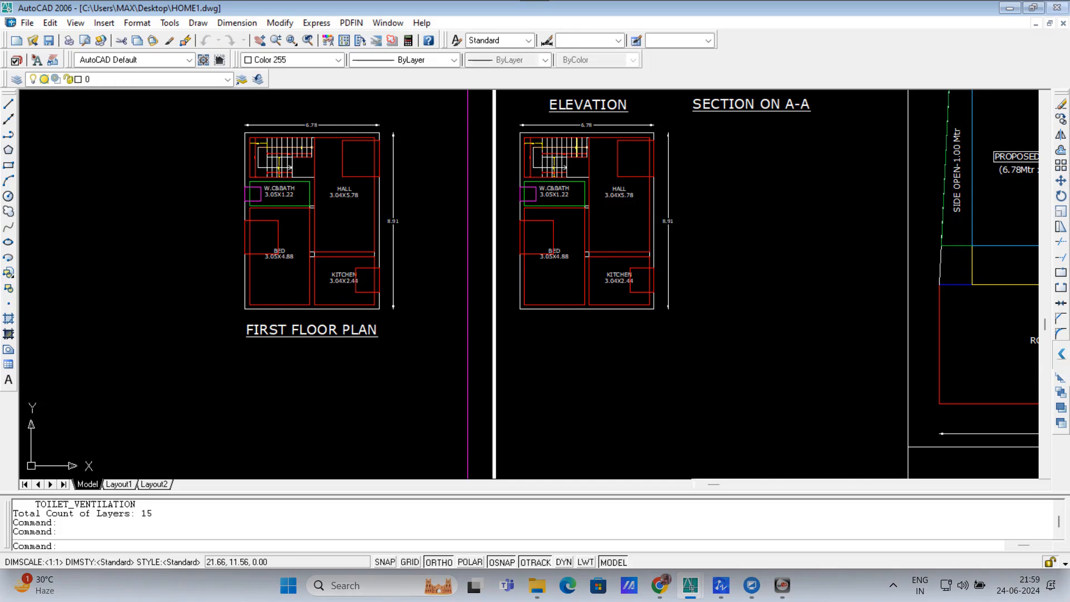
click(513, 331)
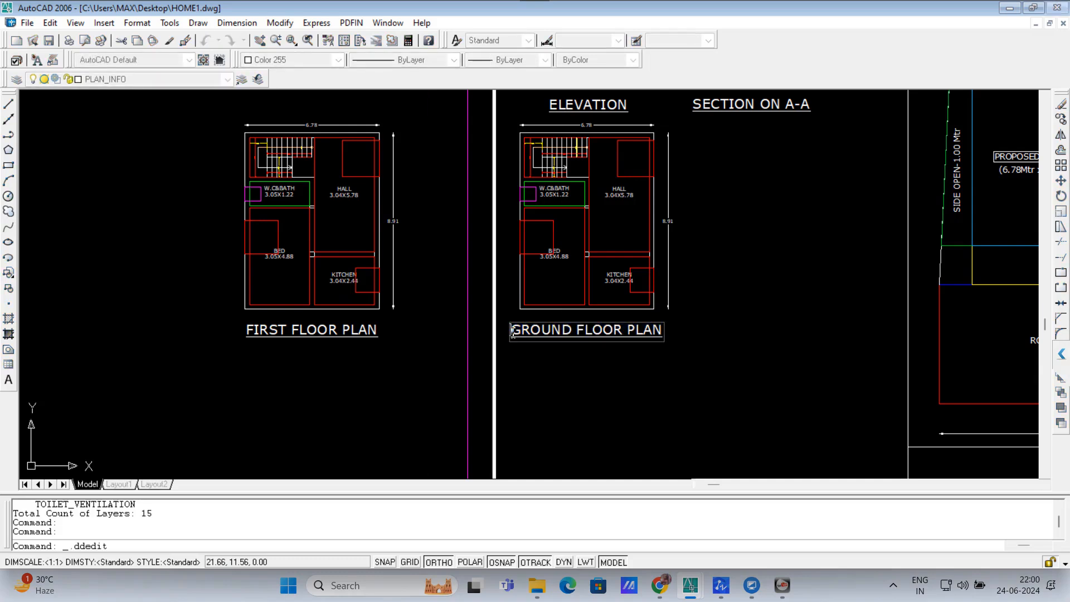
text(EX.)
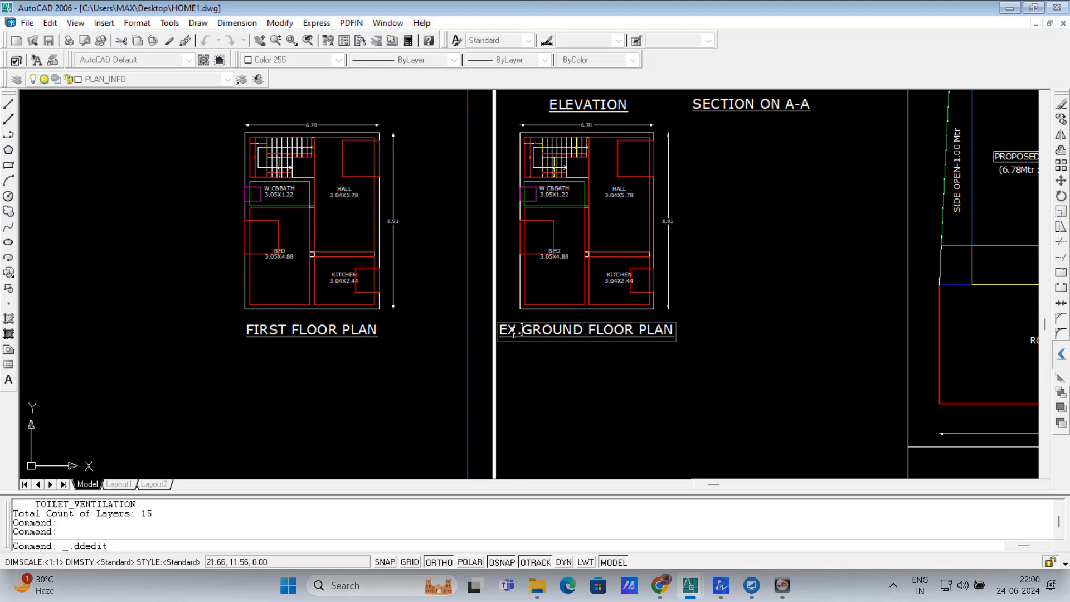
key(Return)
key(Escape)
key(Escape)
Step: Start the CEB layer-name update routine
scroll(516, 310, down, 4)
scroll(601, 277, up, 3)
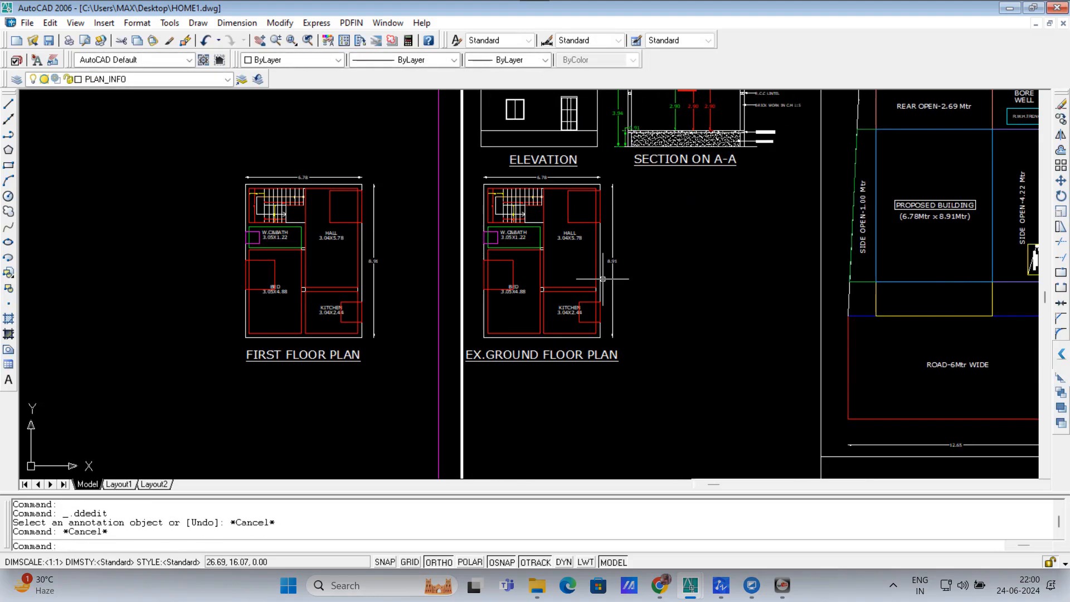
text(CEB)
key(Return)
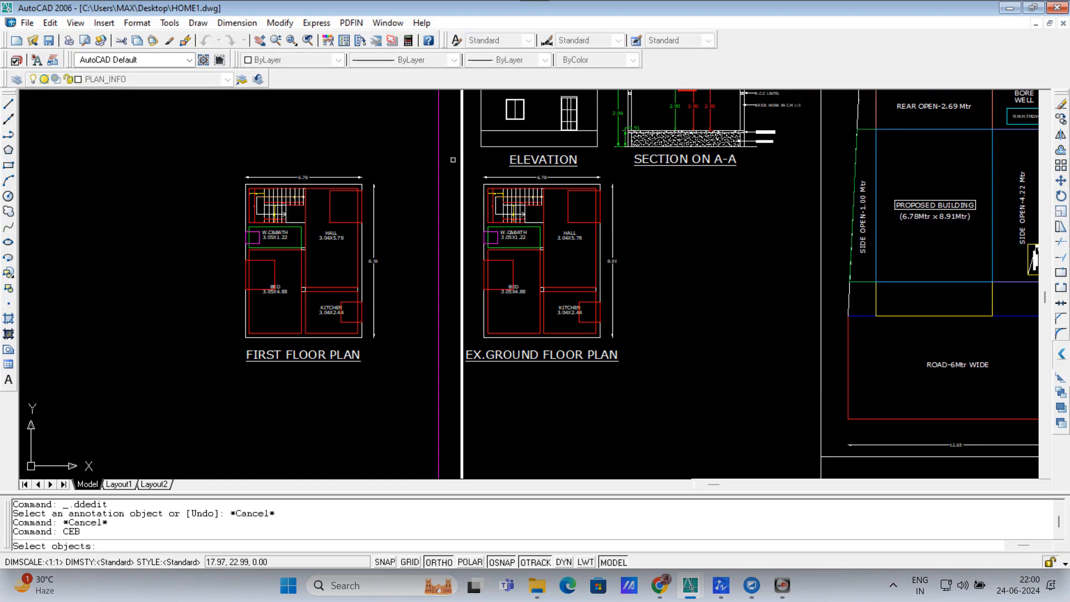
Step: Update the layer names of the EX.GROUND FLOOR PLAN drawing with CEB
click(465, 166)
click(626, 409)
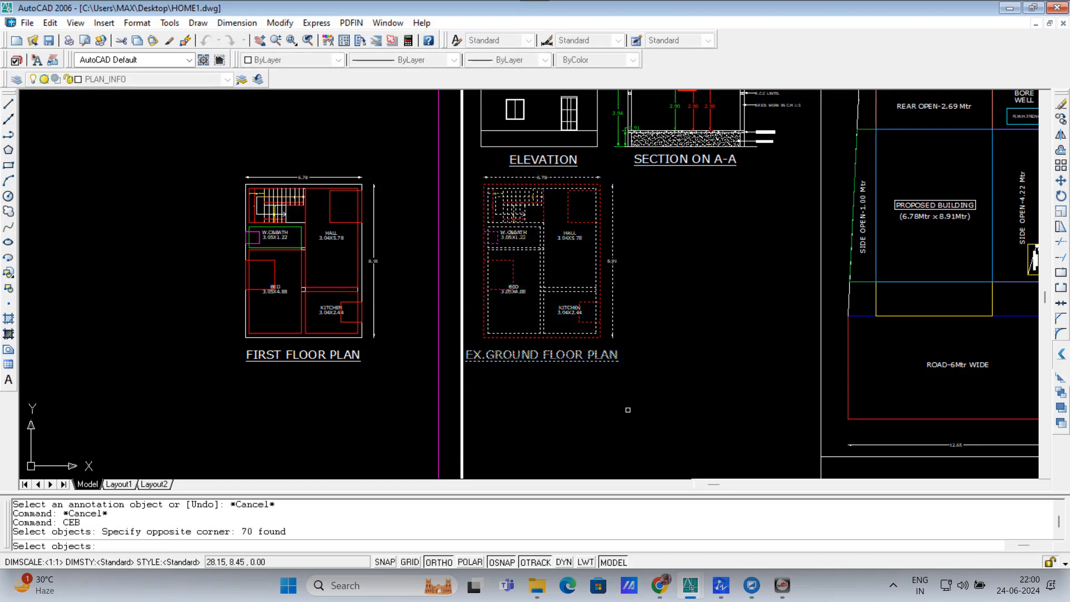
key(Return)
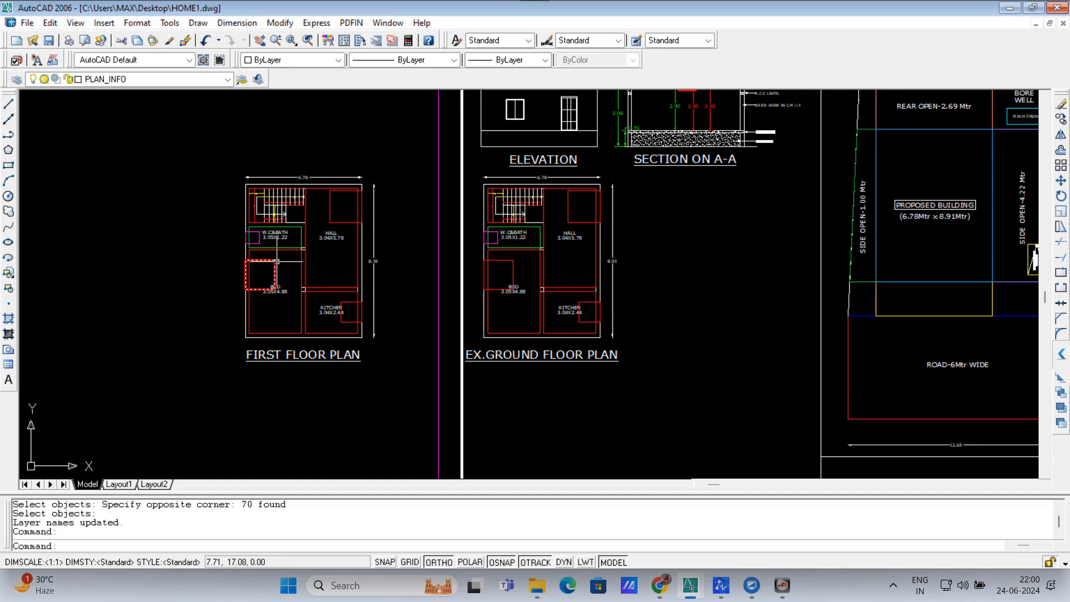
Step: Move the first floor plan to the right of the ground floor plan
click(185, 161)
click(412, 440)
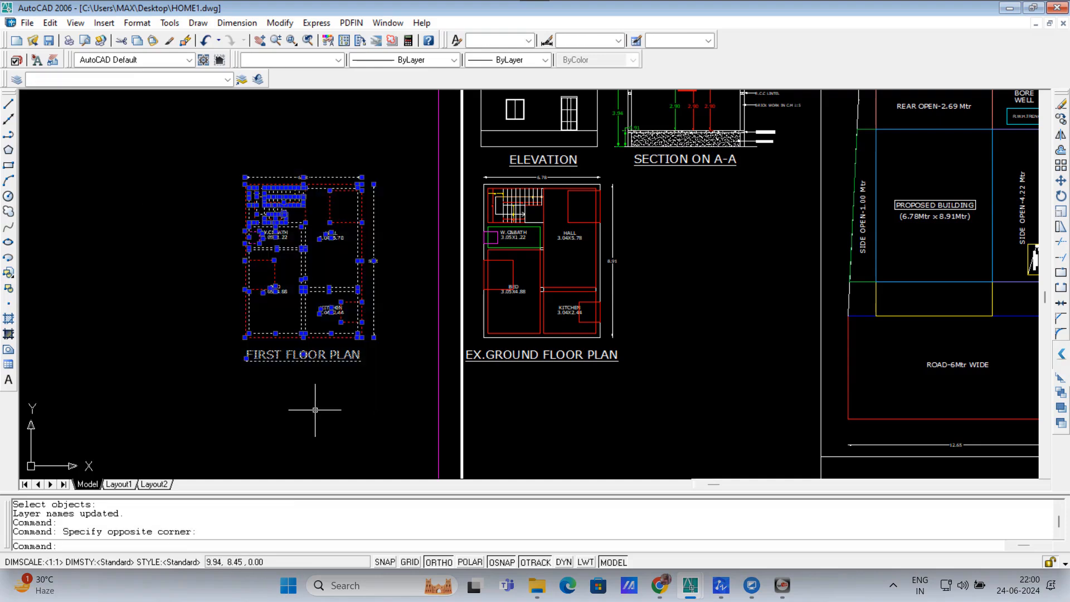
text(m)
key(Return)
click(244, 337)
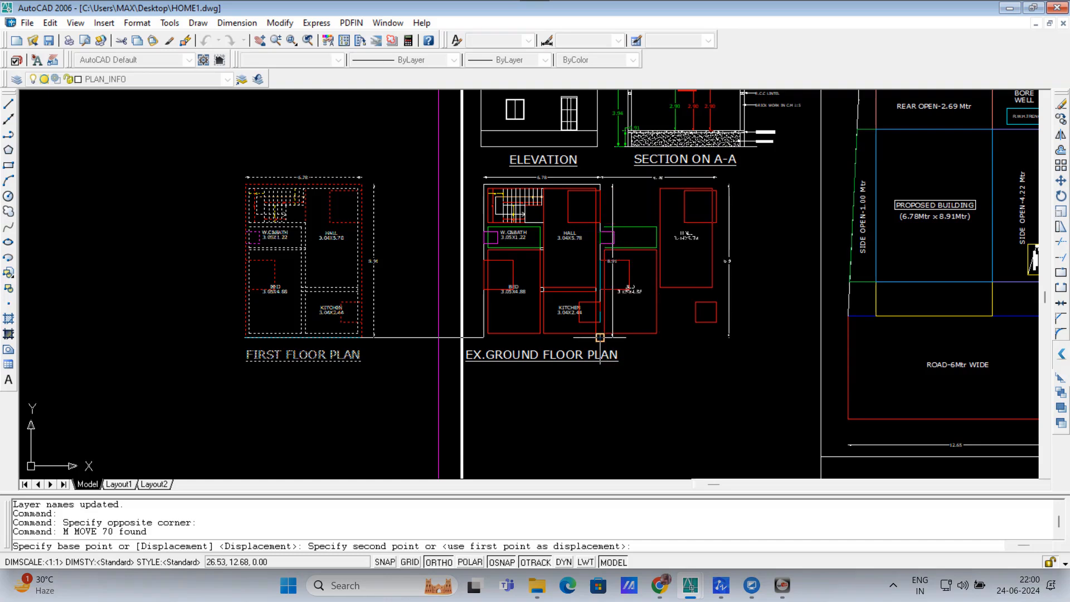
click(635, 337)
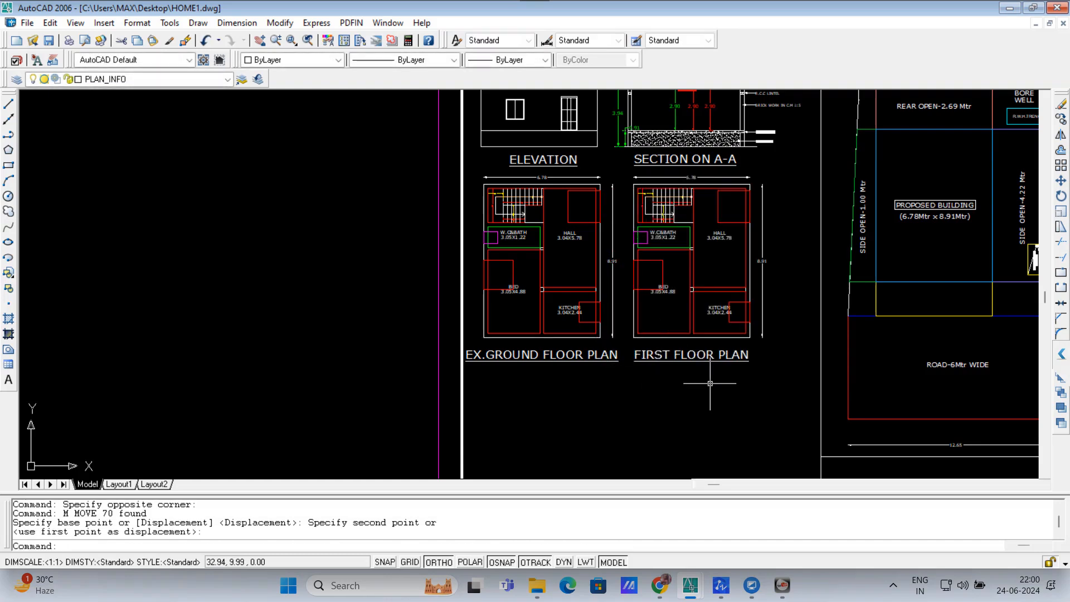
Step: Shift both floor plans and the EX.GROUND title slightly to the right
click(470, 167)
click(782, 401)
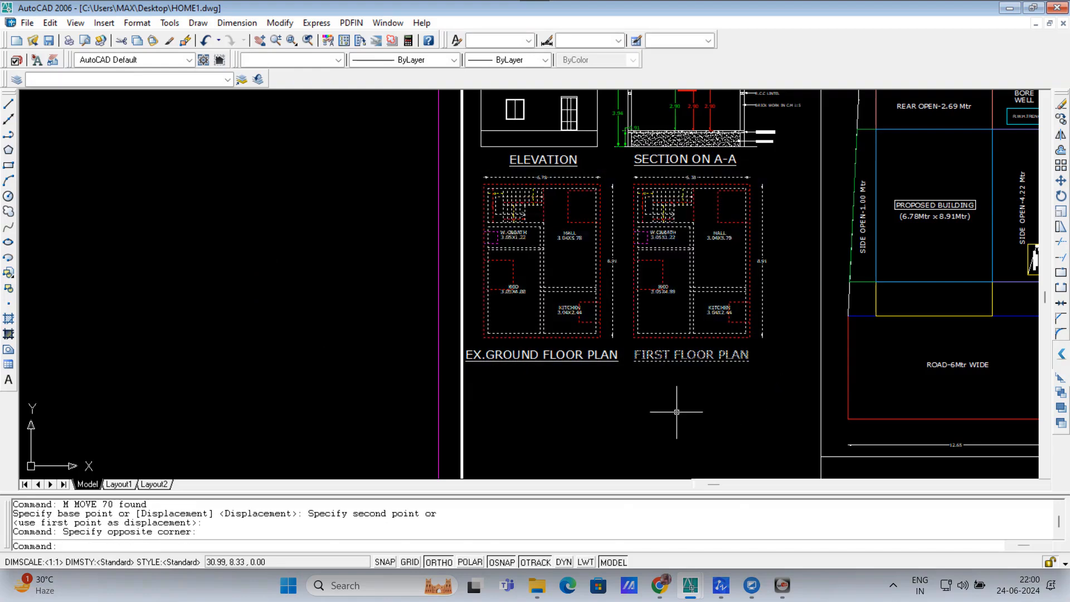
click(739, 404)
click(557, 326)
scroll(641, 371, down, 1)
text(m)
key(Return)
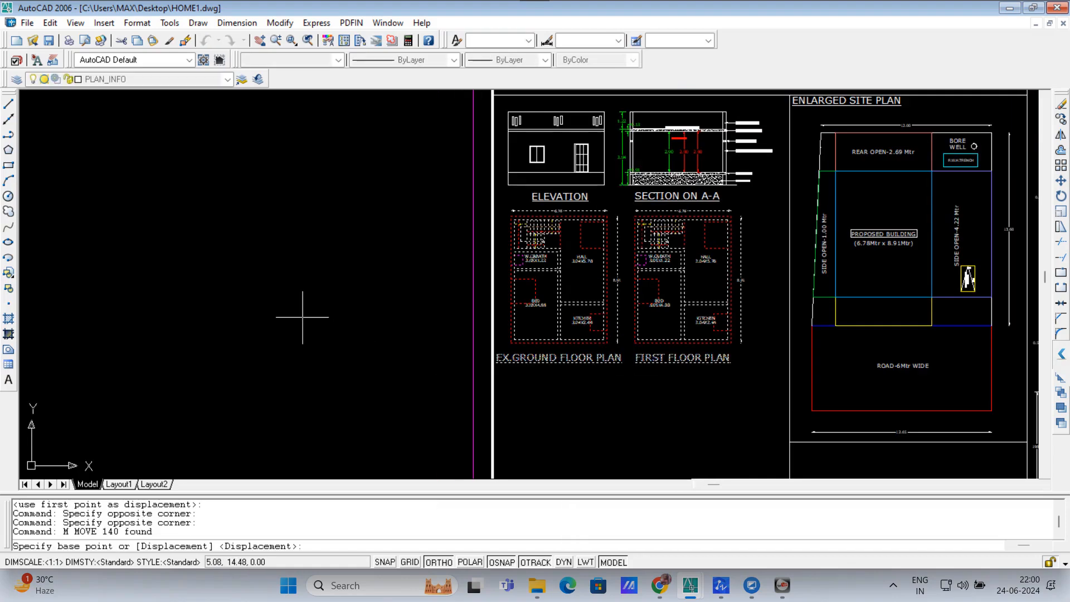
click(302, 315)
click(305, 315)
key(Return)
text(p)
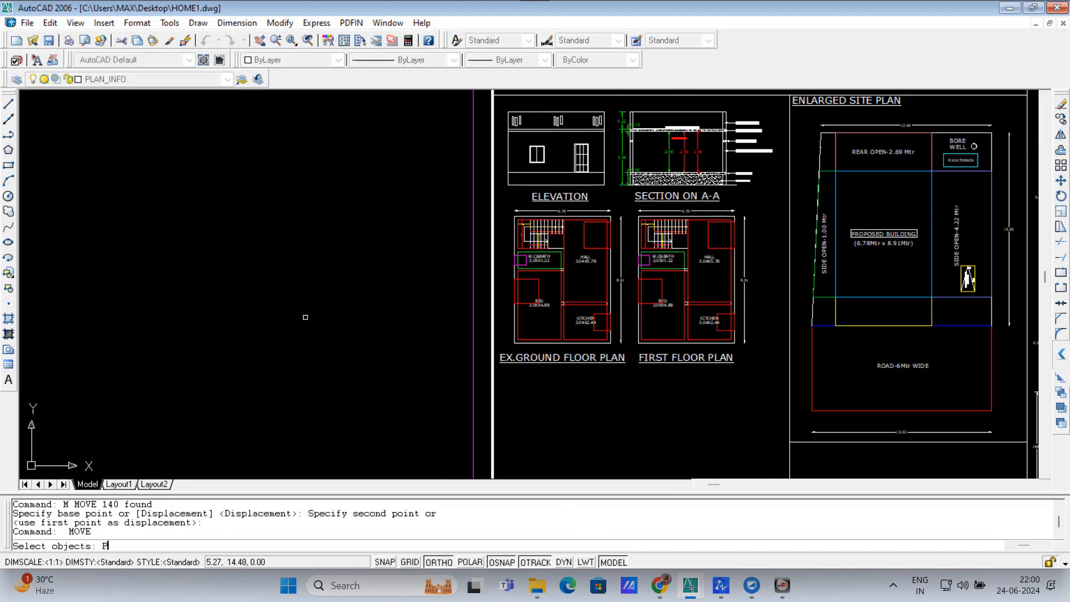
key(Return)
key(Return)
key(Escape)
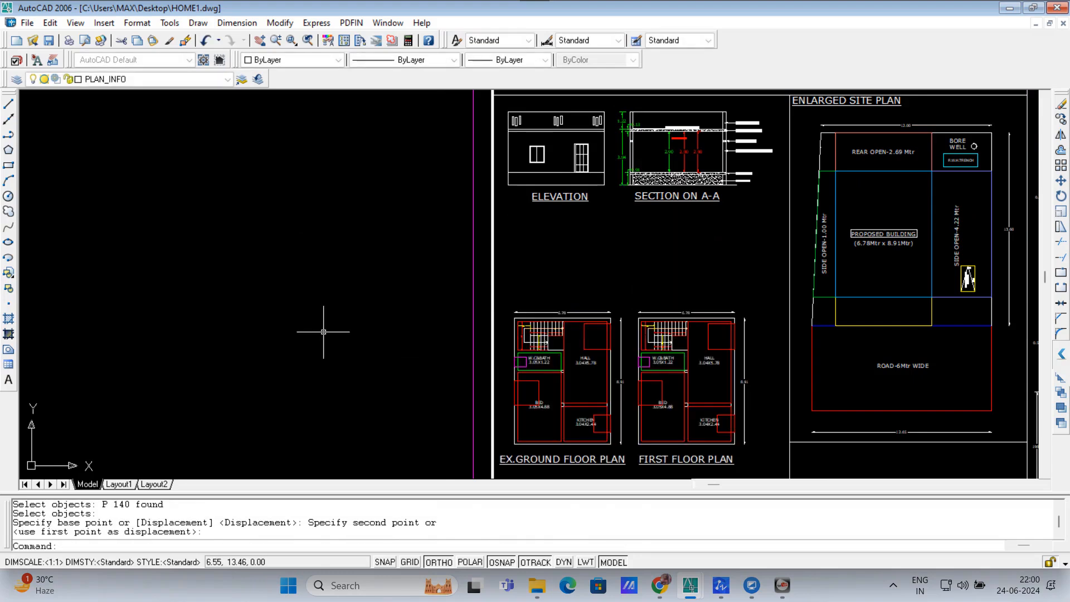
Step: Erase the SECTION ON A-A drawing
scroll(612, 107, up, 1)
click(612, 108)
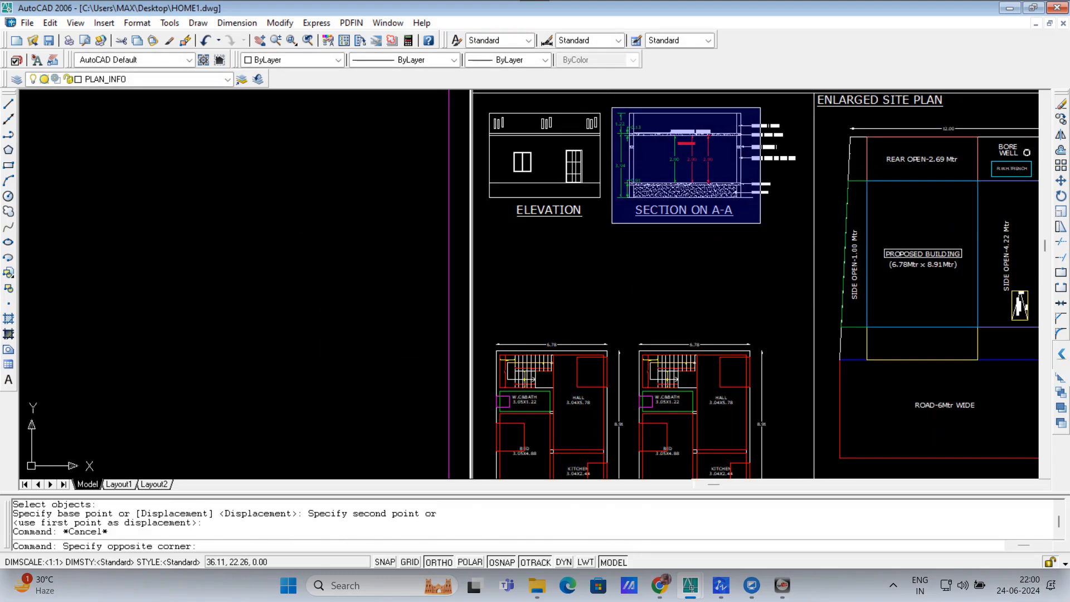
click(794, 243)
text(E)
key(Return)
scroll(794, 242, down, 2)
scroll(646, 342, up, 1)
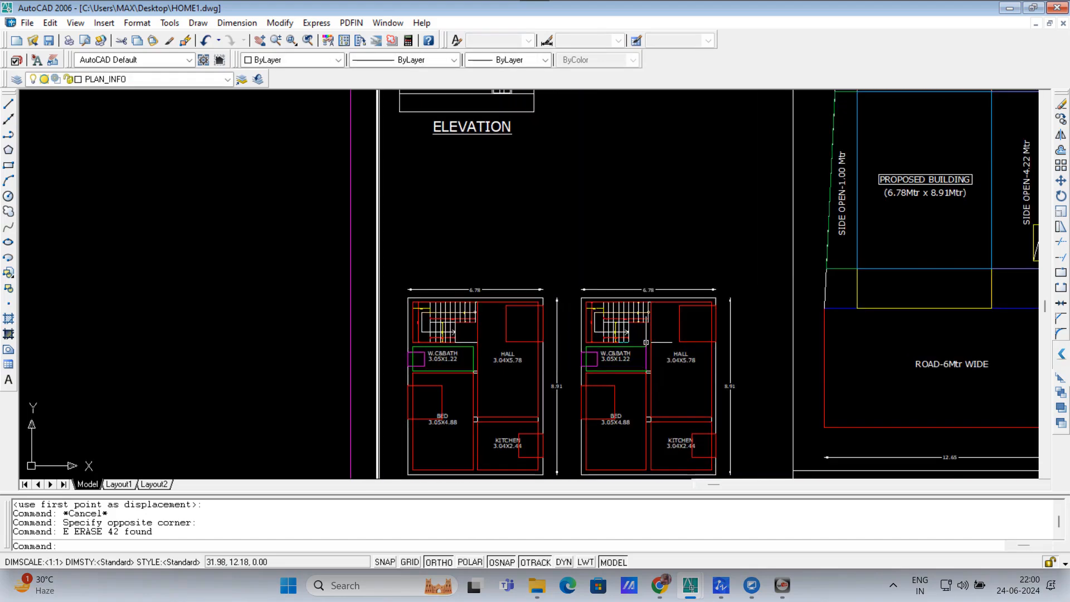
key(Return)
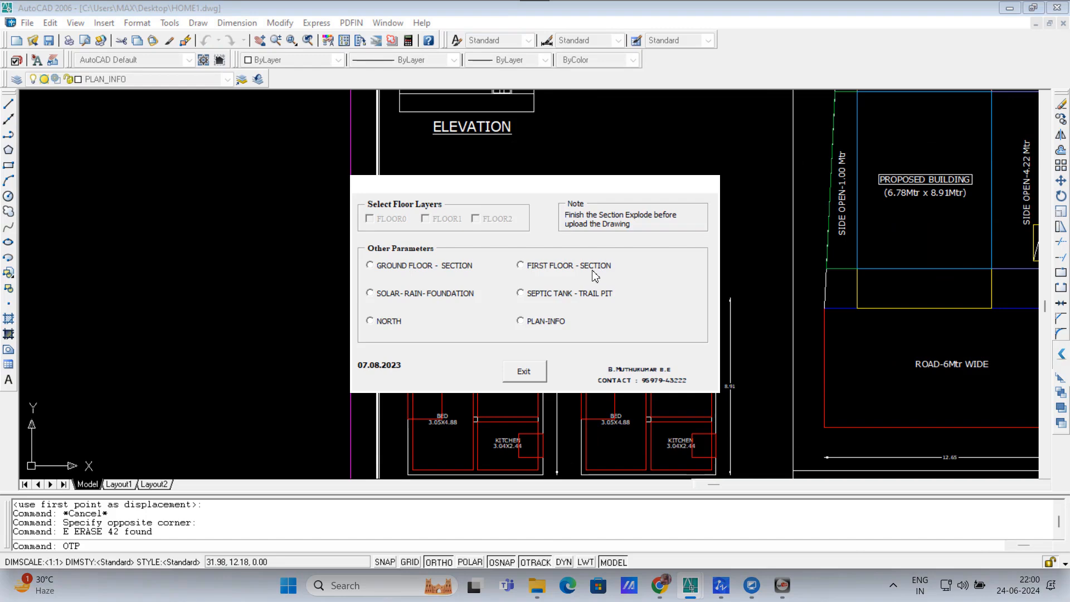
Step: Generate the first floor section from the plan's top-left and top-right corners
click(524, 269)
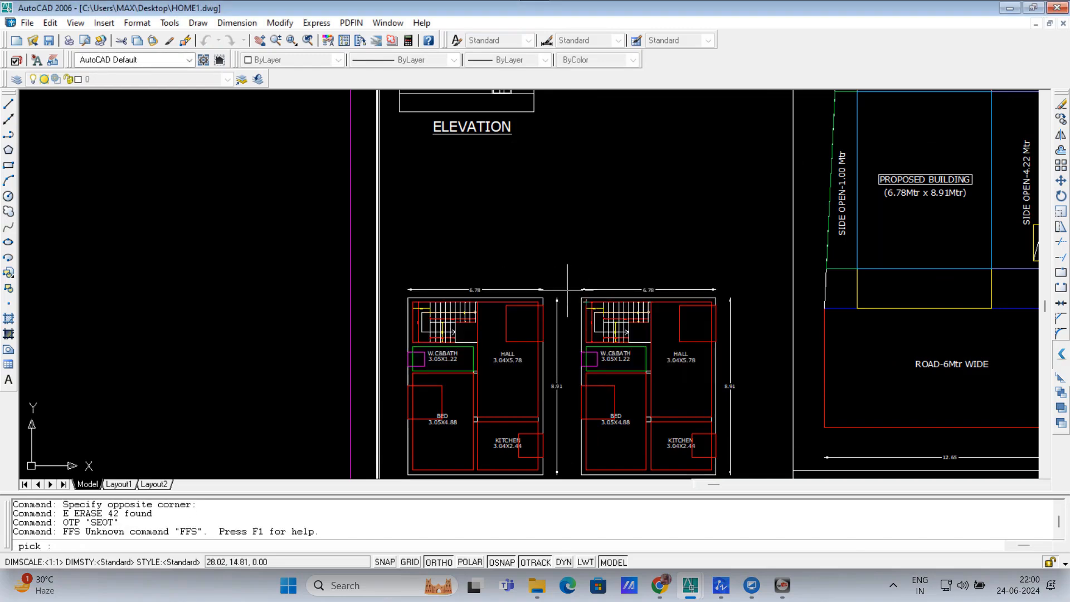
click(581, 298)
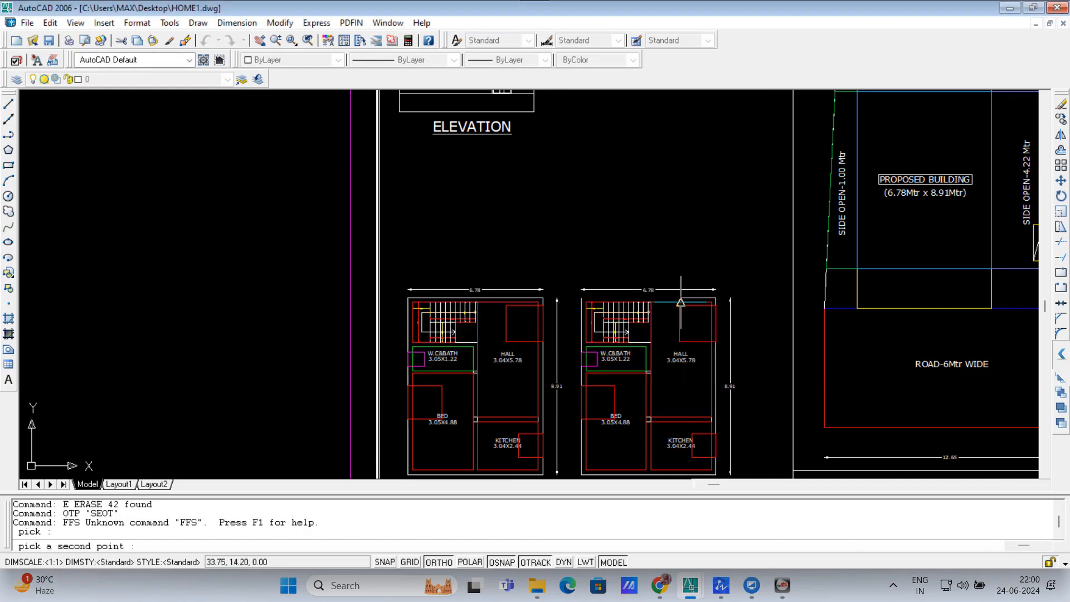
click(715, 297)
click(524, 371)
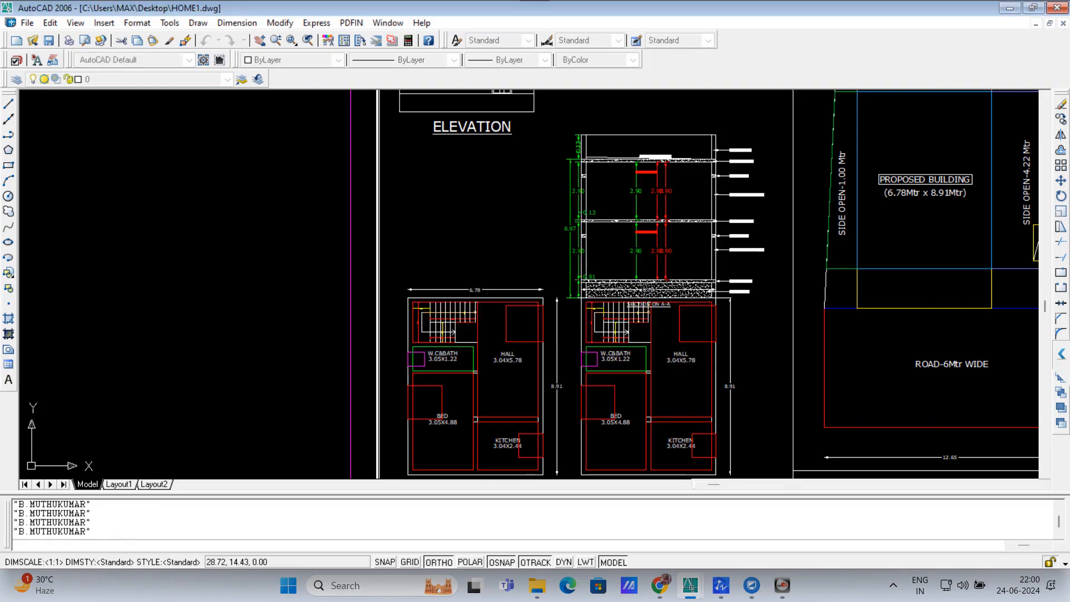
Step: Move the new section drawing higher on the sheet
scroll(567, 292, down, 2)
text(M)
key(Return)
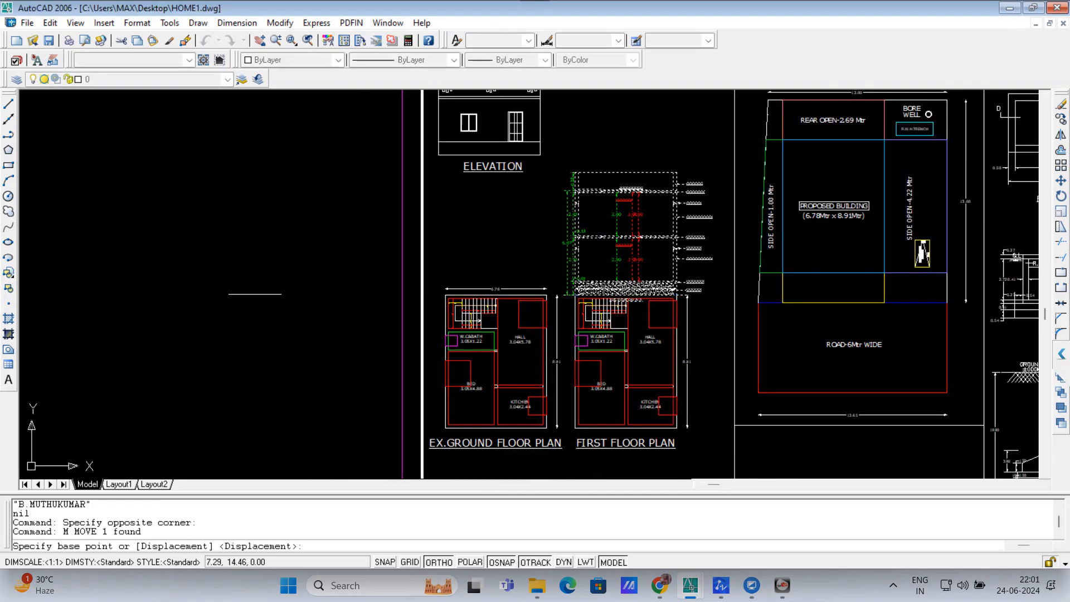
click(250, 301)
click(250, 220)
Step: Erase the elevation's base lines and ELEVATION label
scroll(476, 277, down, 2)
scroll(512, 208, up, 4)
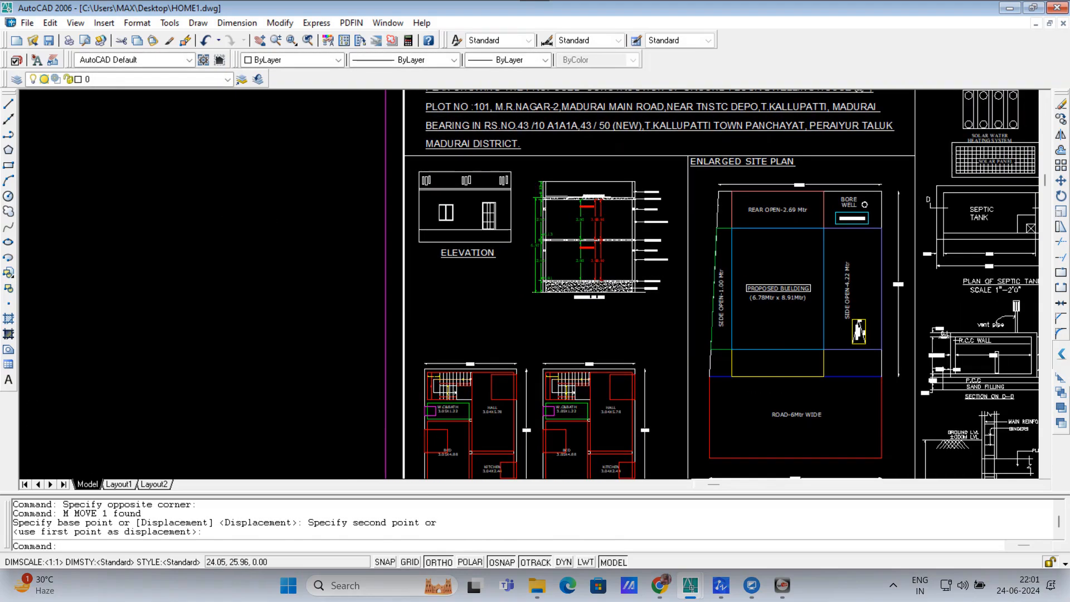
click(462, 301)
click(440, 227)
text(E)
key(Return)
key(Escape)
Step: Erase the remaining elevation drawing
click(513, 264)
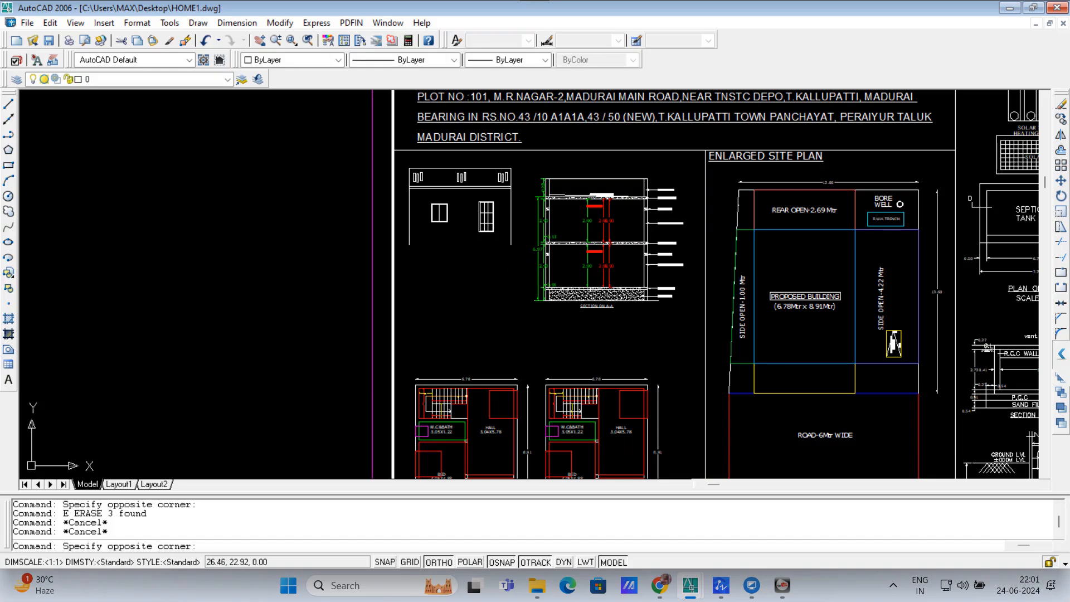
click(408, 166)
text(E)
key(Return)
key(Escape)
key(Escape)
scroll(575, 262, up, 1)
scroll(575, 262, up, 1)
Step: Draw a rectangle outlining the SECTION ON A-A drawing
text(REC)
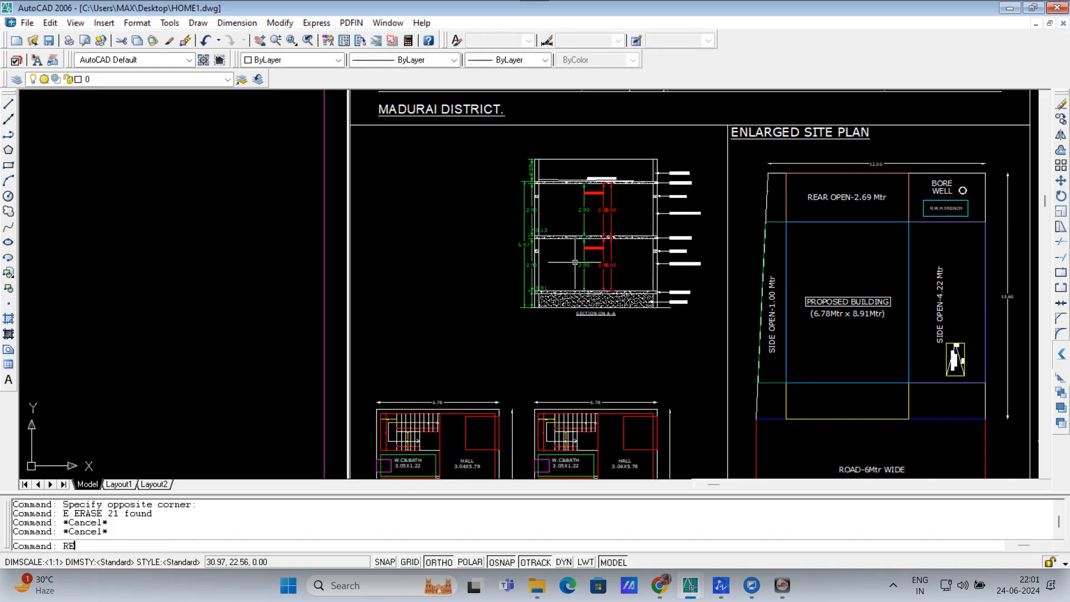
key(Return)
scroll(536, 129, up, 1)
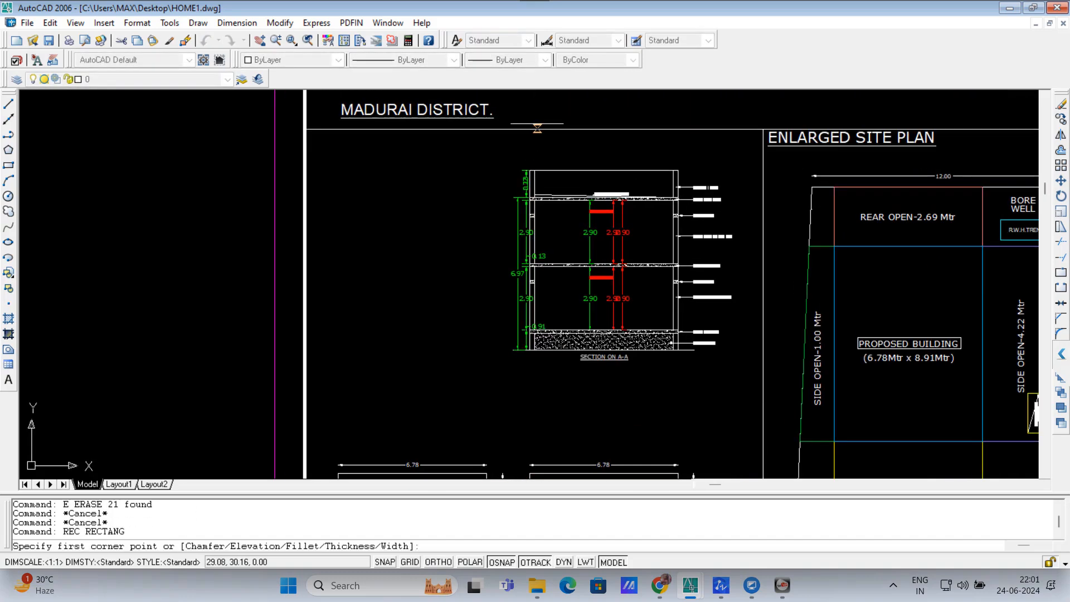
scroll(530, 170, up, 1)
click(526, 167)
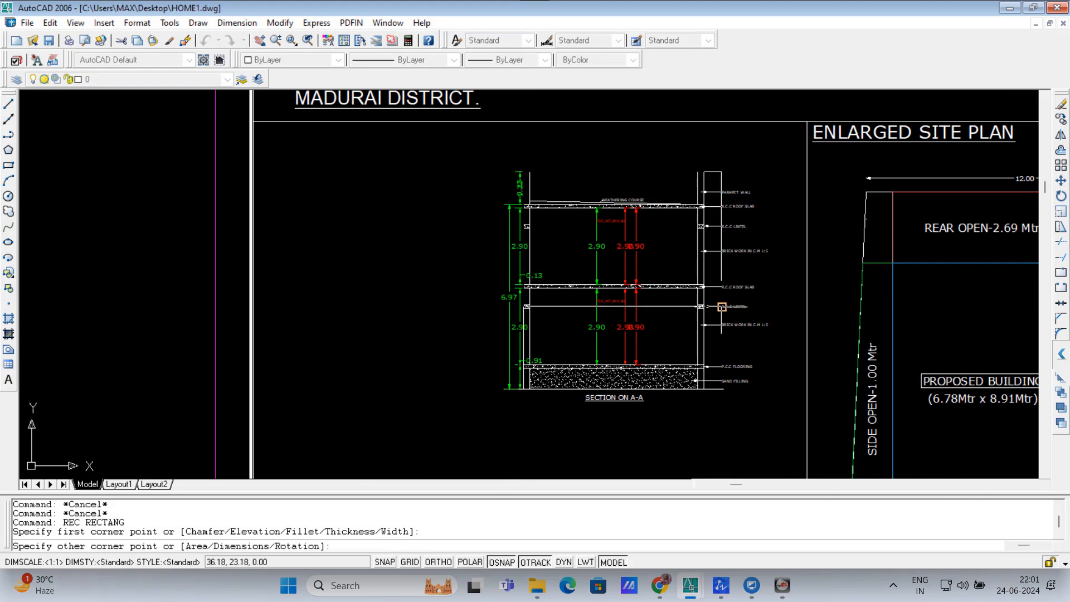
click(706, 391)
key(Escape)
Step: Move the rectangle into the empty space left of the section
text(M)
key(Return)
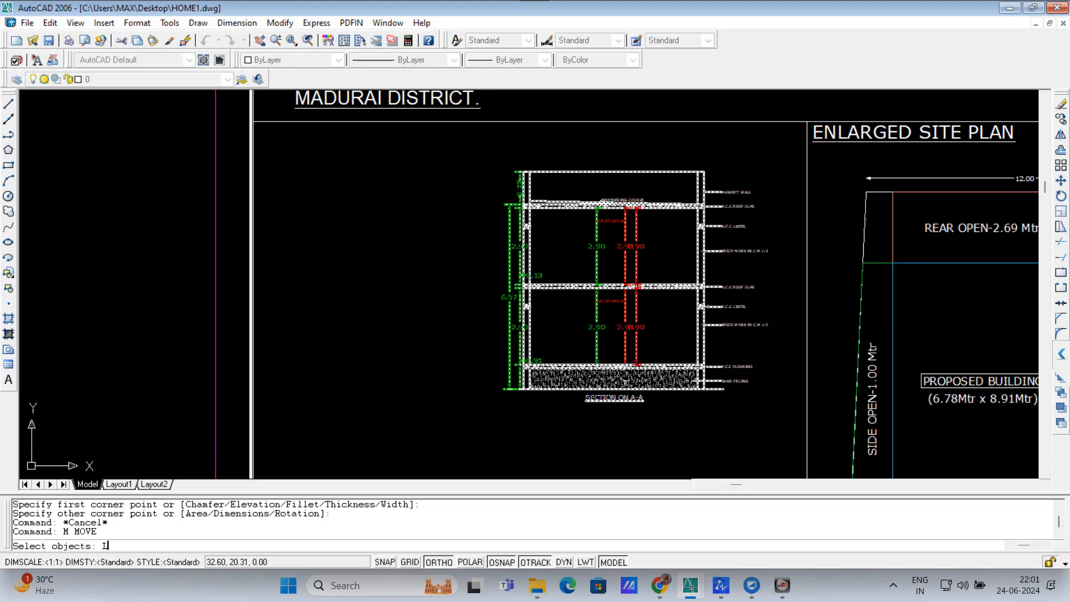
text(L)
key(Return)
key(Return)
click(624, 322)
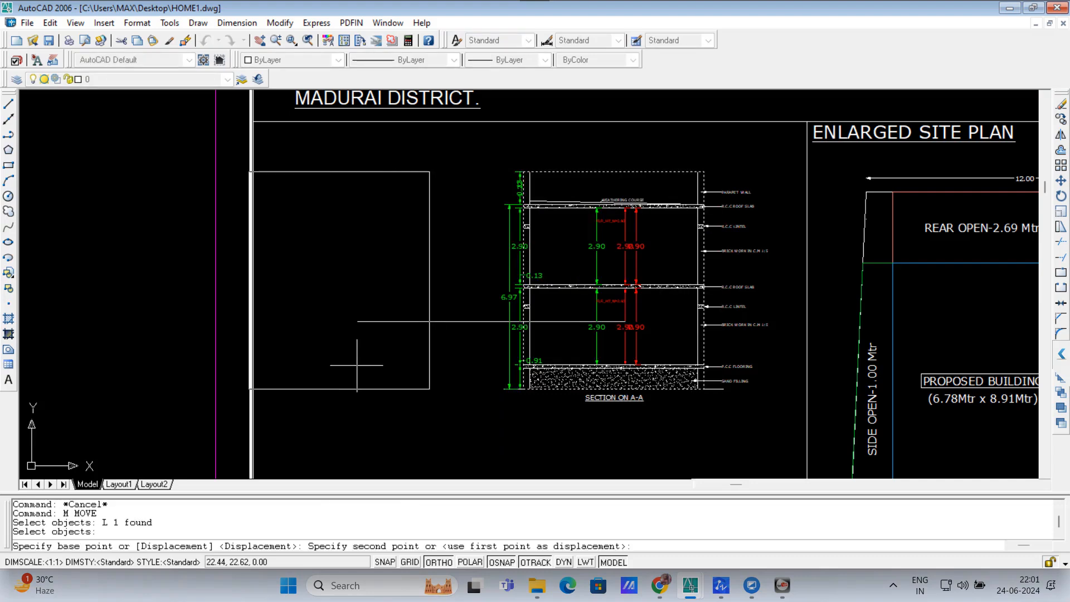
click(388, 369)
key(Escape)
Step: Explode the Section on A-A into separate objects
click(659, 257)
click(621, 274)
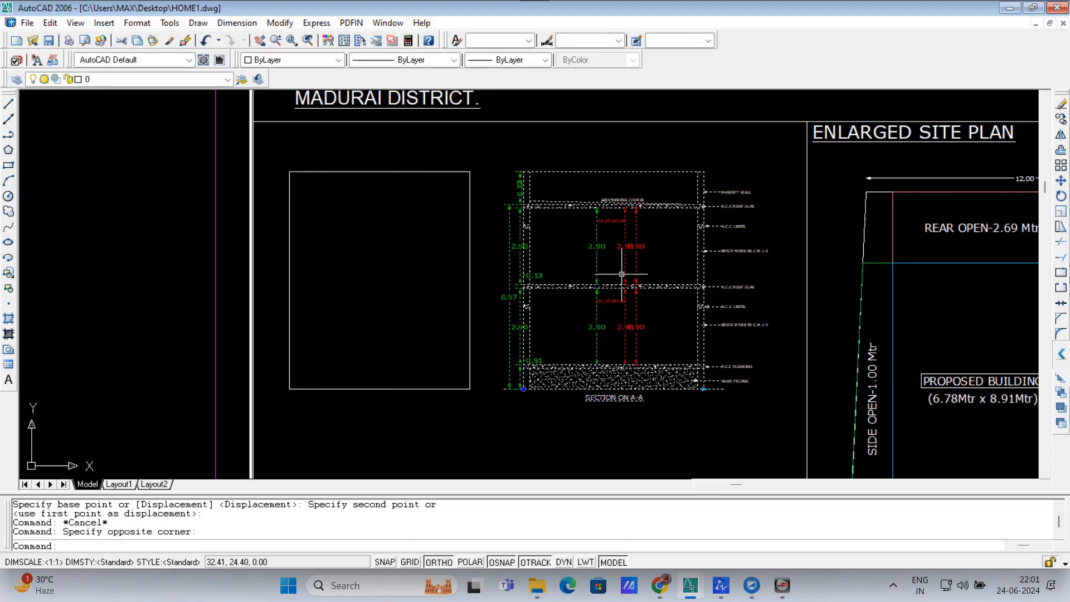
key(Return)
scroll(621, 273, down, 6)
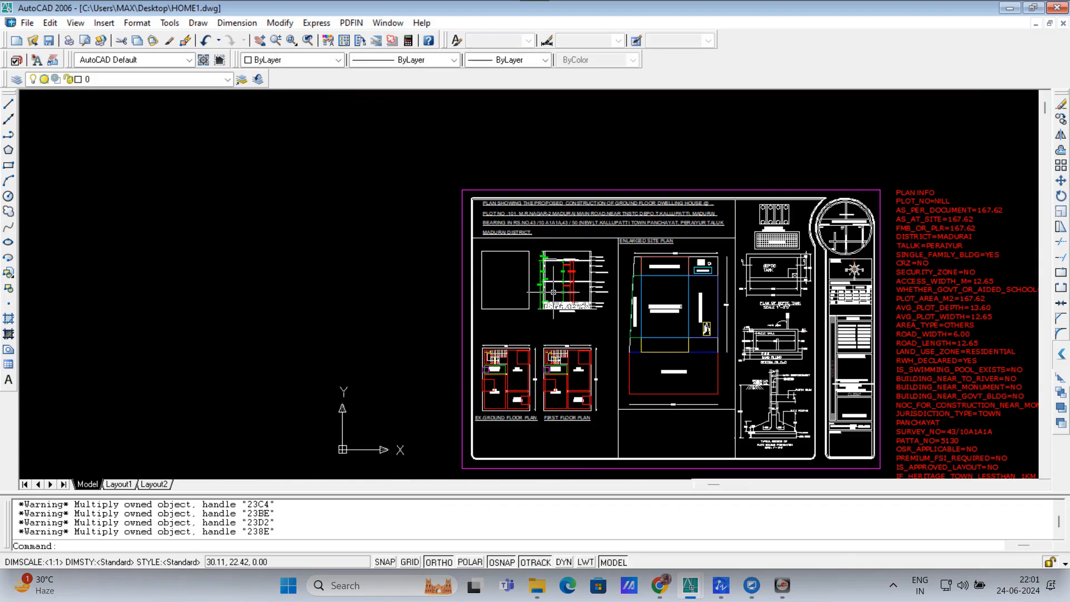
Step: Window-select the red PLAN INFO text list and erase it
scroll(609, 408, down, 3)
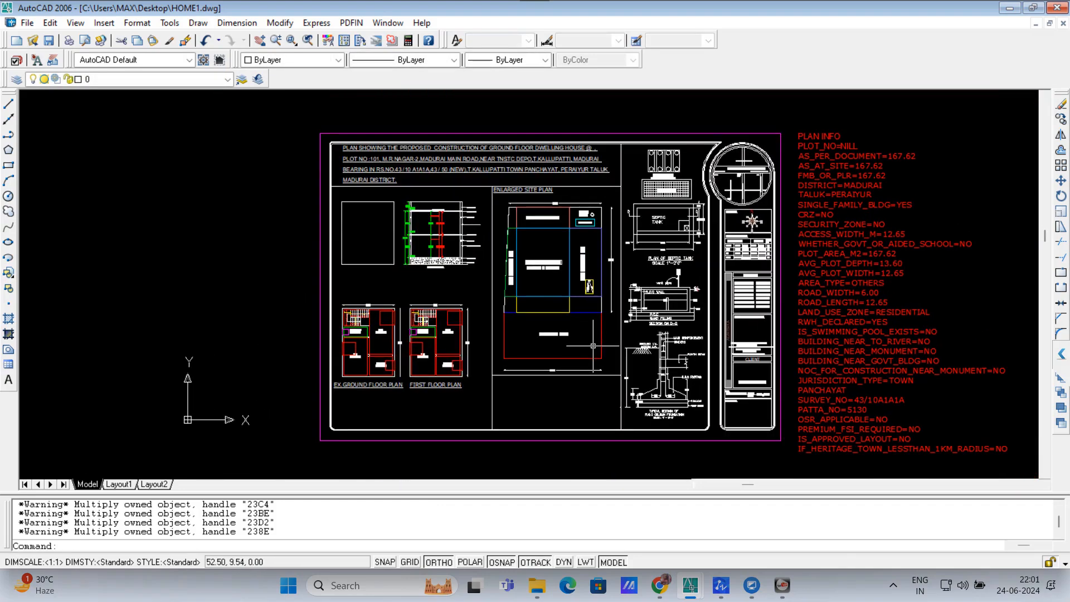
scroll(515, 305, down, 1)
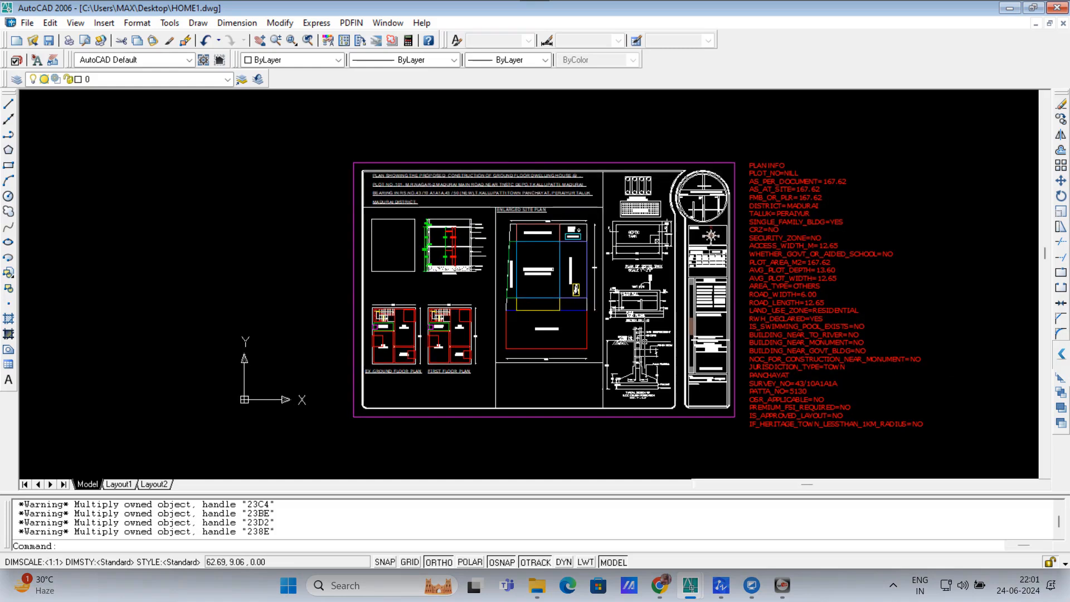
click(907, 468)
click(769, 133)
text(E)
key(Return)
key(Escape)
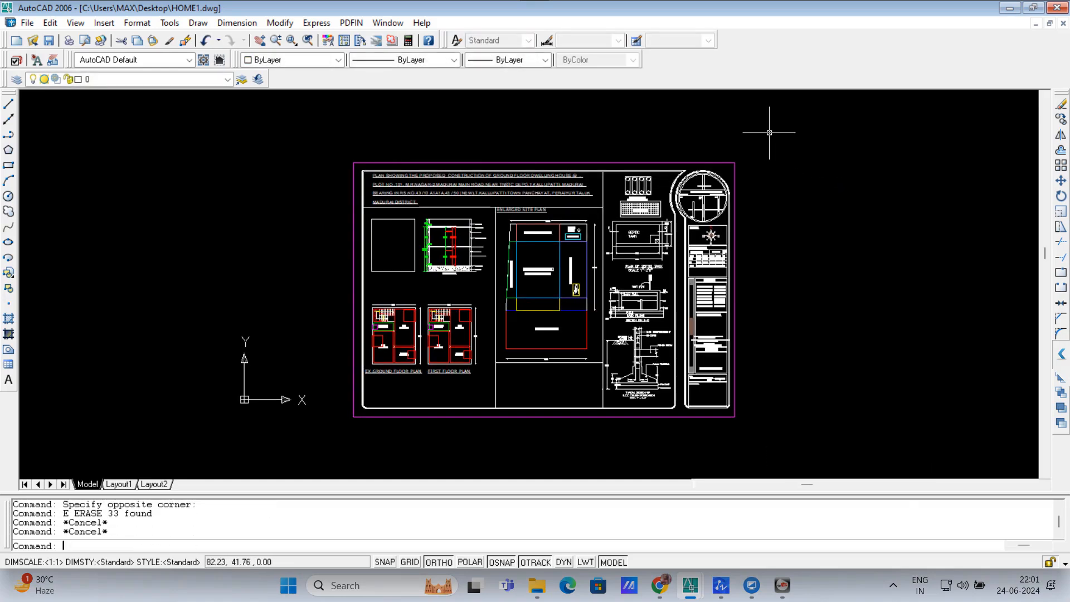
key(Escape)
key(Escape)
key(Escape)
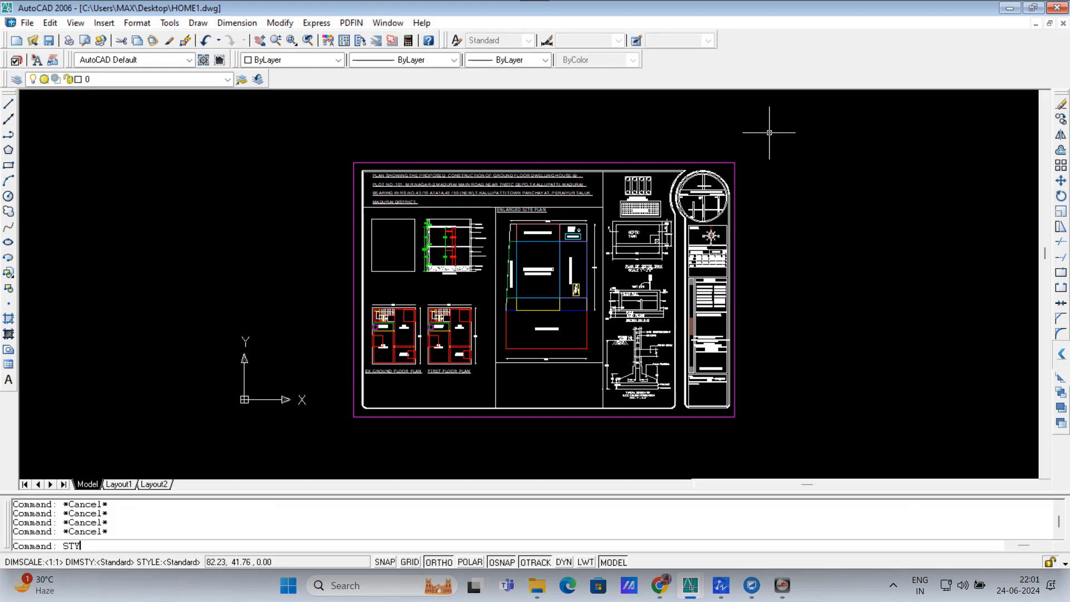
Step: Change the Standard text style's font to Arial via STYLE and apply it
text(STYLE)
key(Return)
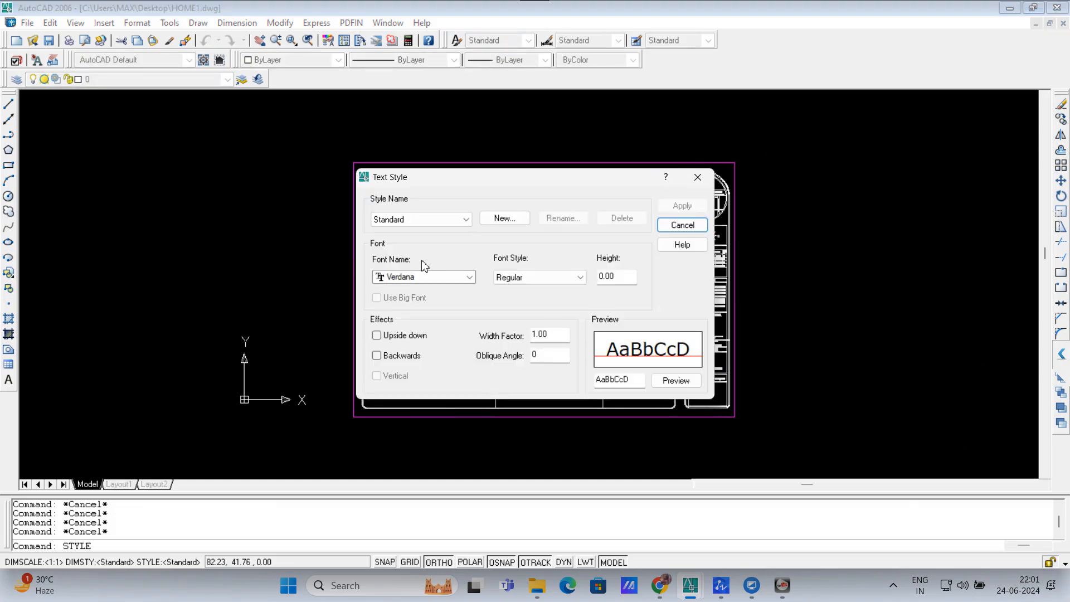
click(418, 277)
key(a)
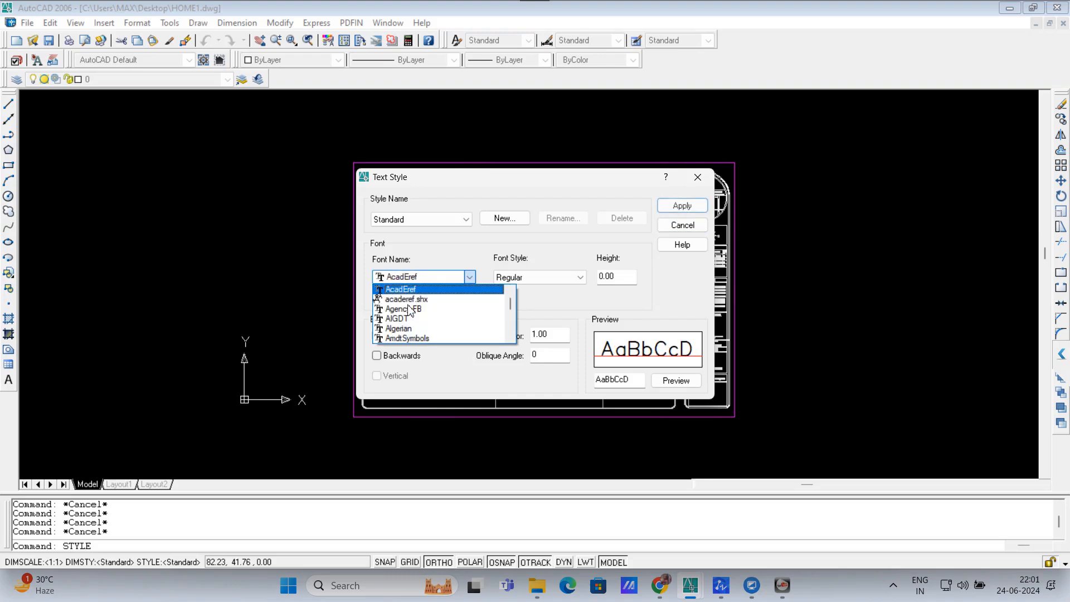
scroll(410, 310, down, 4)
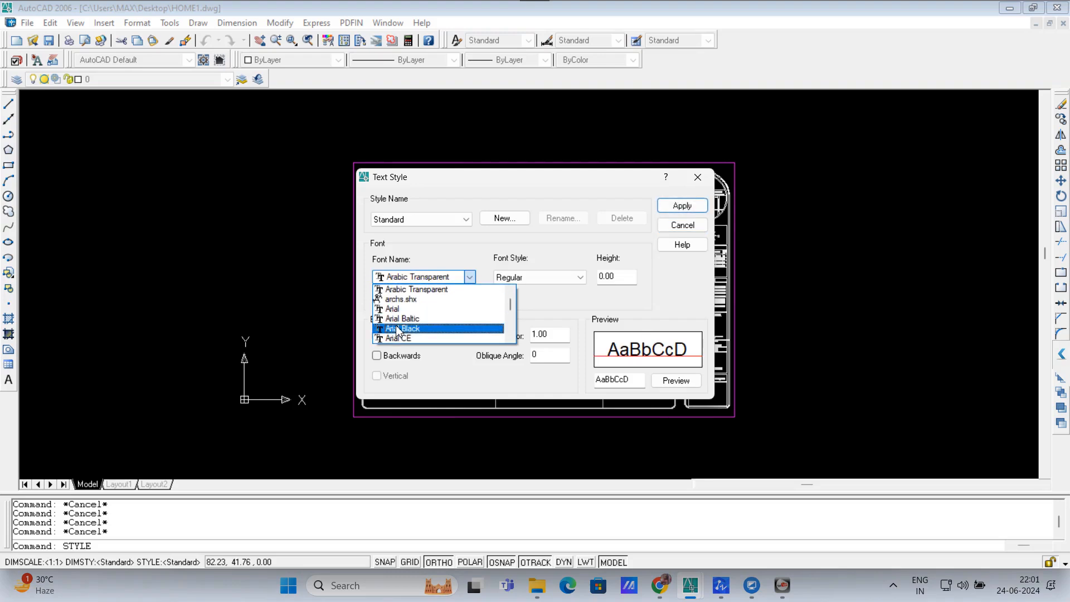
click(397, 309)
click(699, 210)
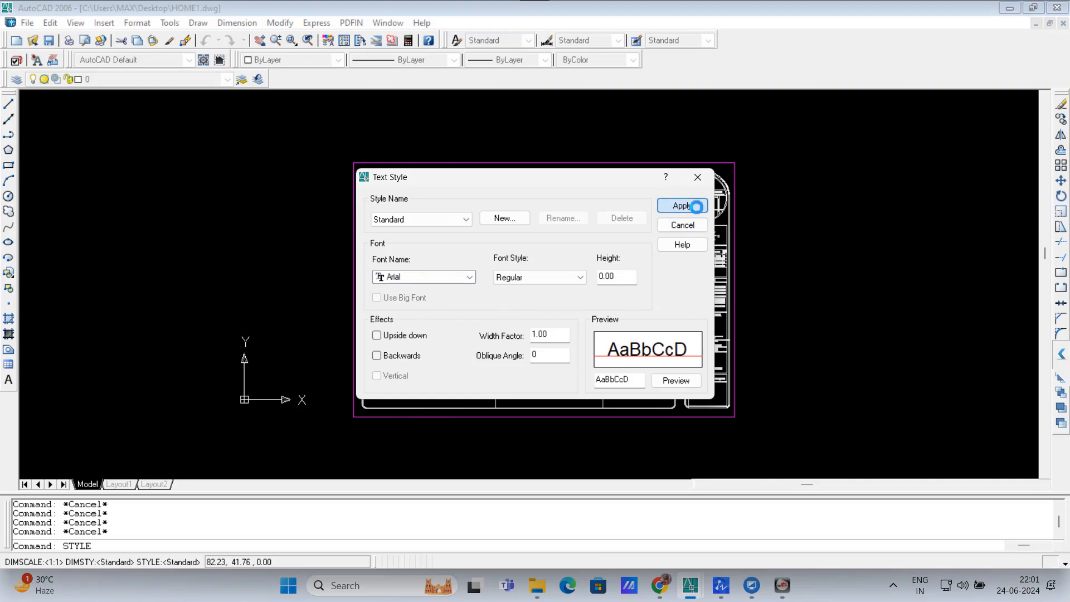
click(686, 225)
scroll(474, 360, up, 3)
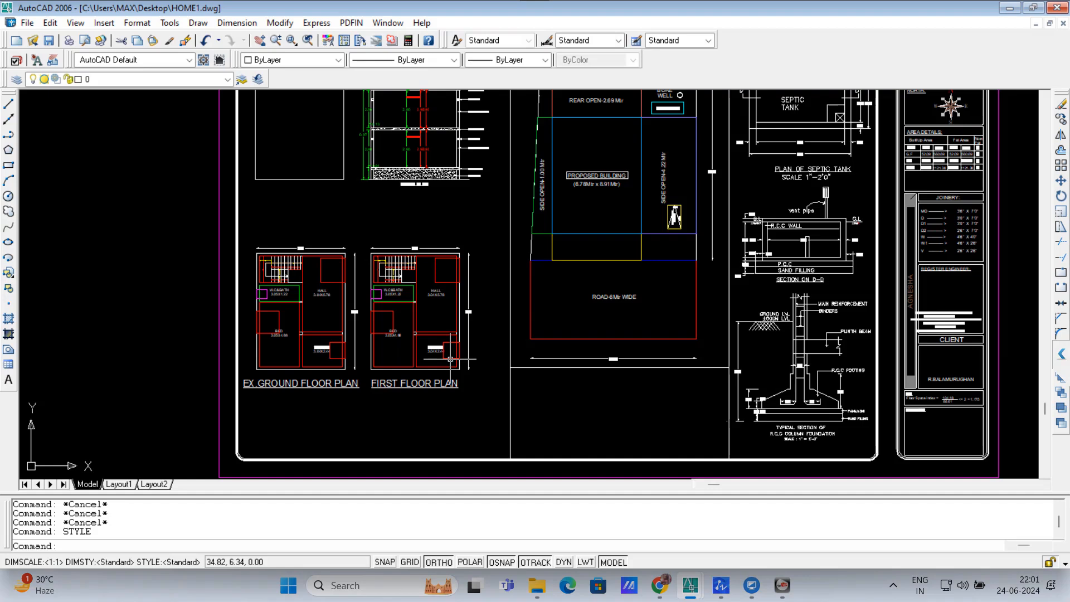
Step: Run PNFO and enter survey number 12, patta number 14 and plot number 74
click(303, 282)
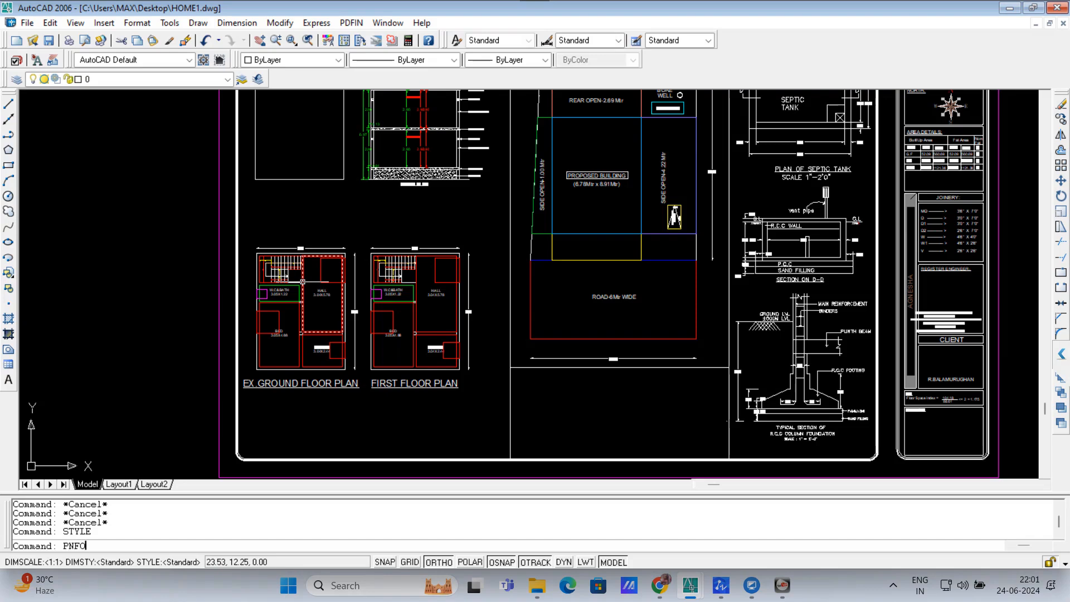
text(PNFO)
key(Return)
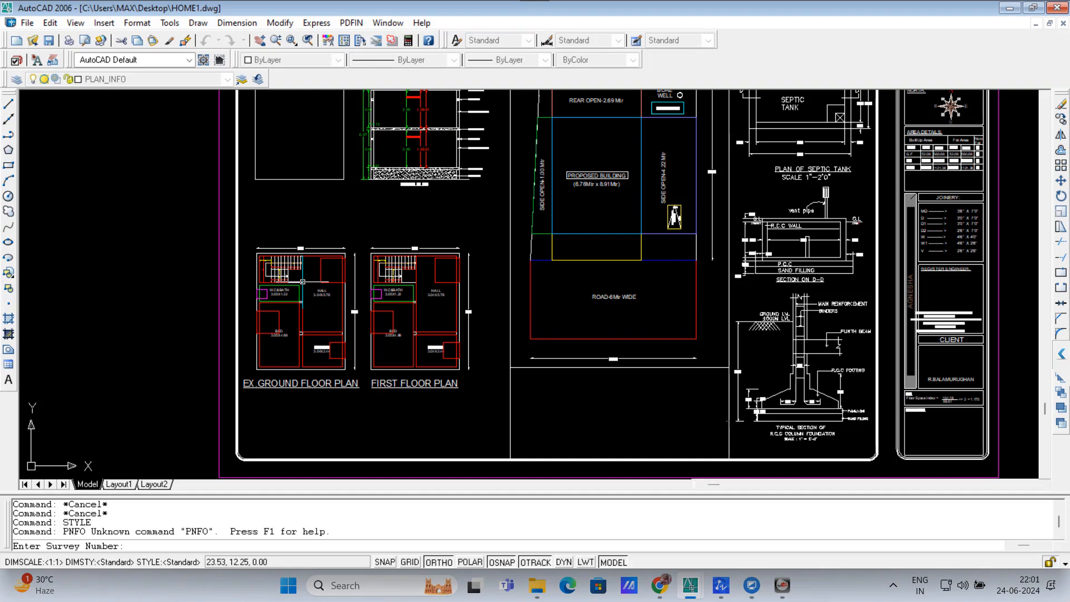
text(12)
key(Return)
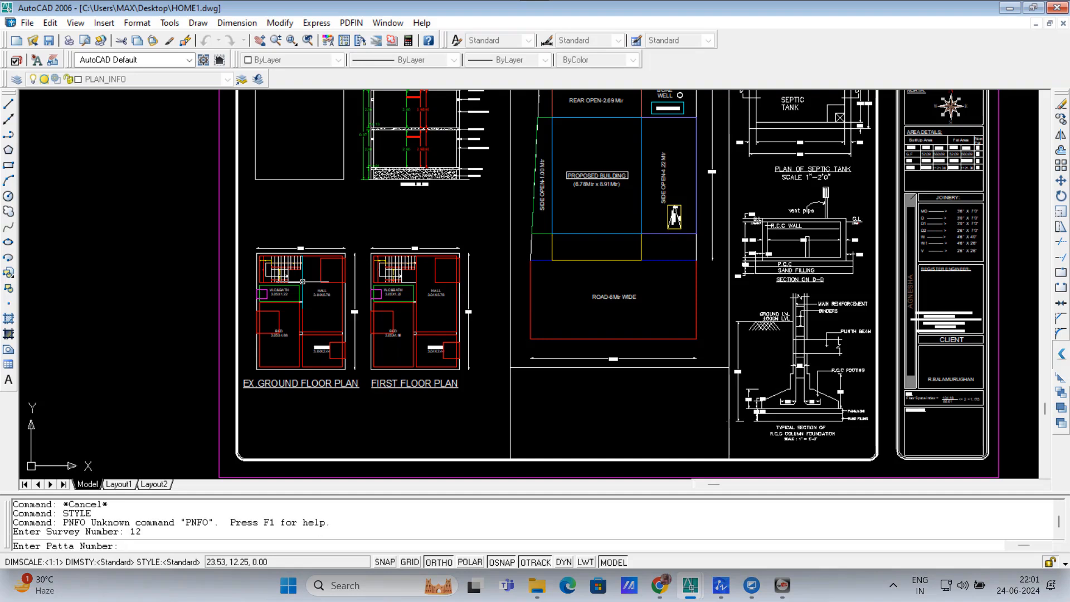
text(14)
key(Return)
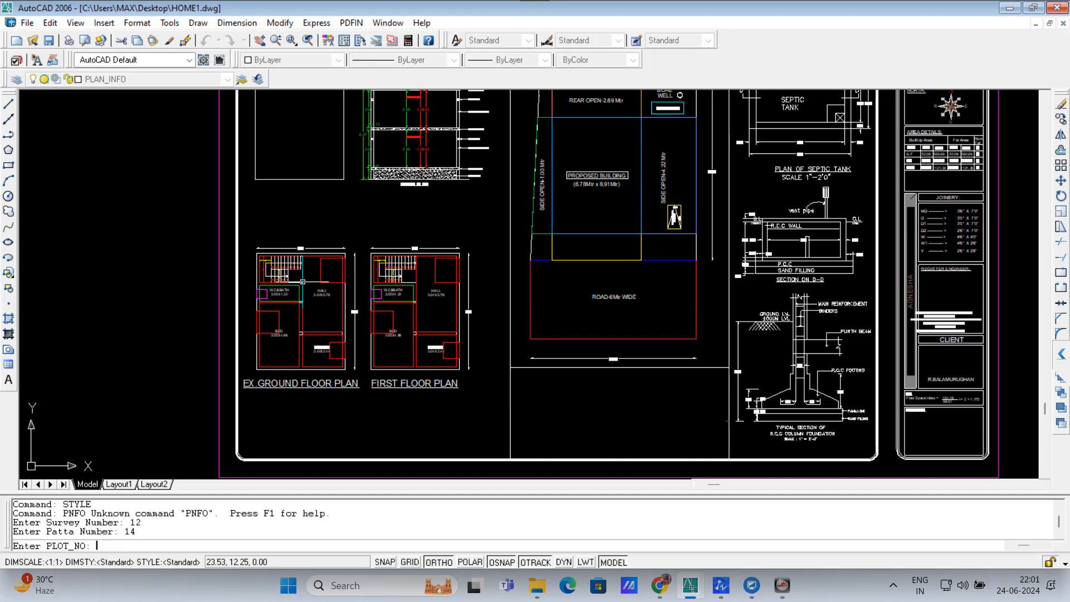
text(74)
key(Return)
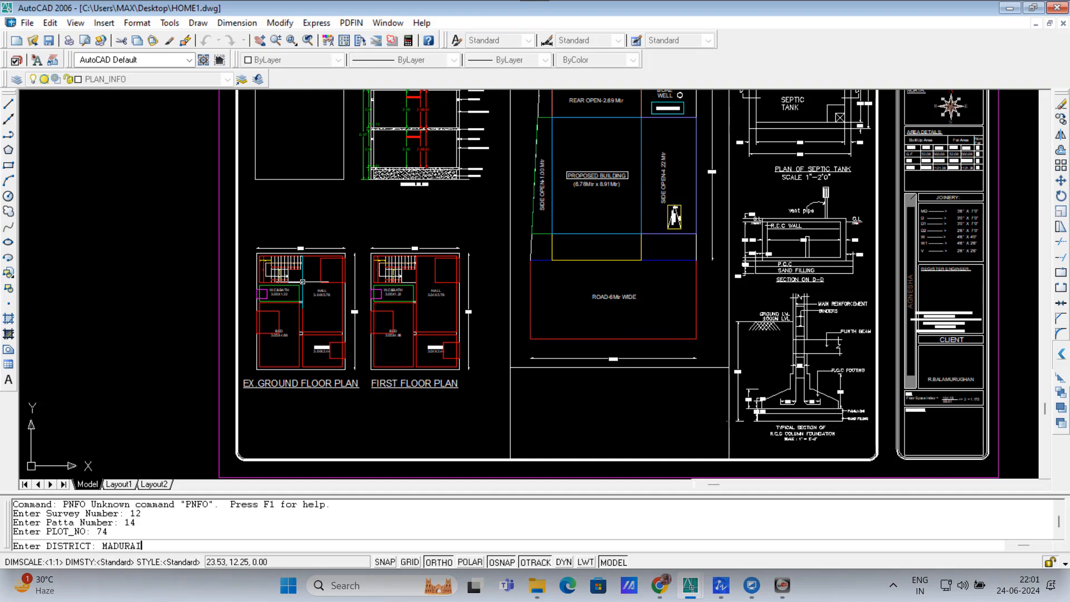
Step: Accept MADURAI as district and NORTH as taluk, and choose R (Rural Panchayat) area type
key(Return)
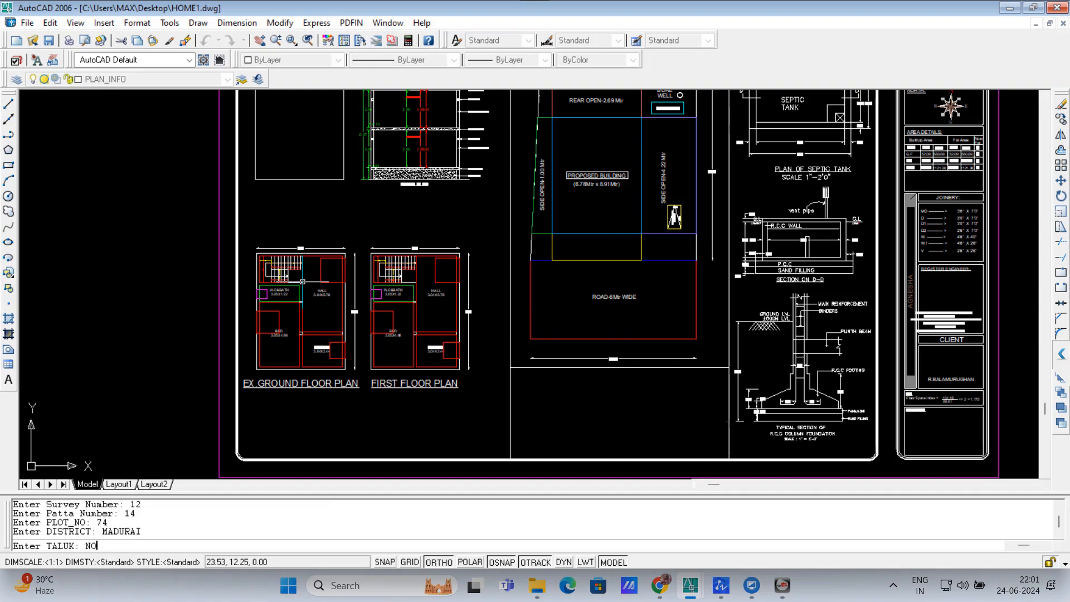
key(Return)
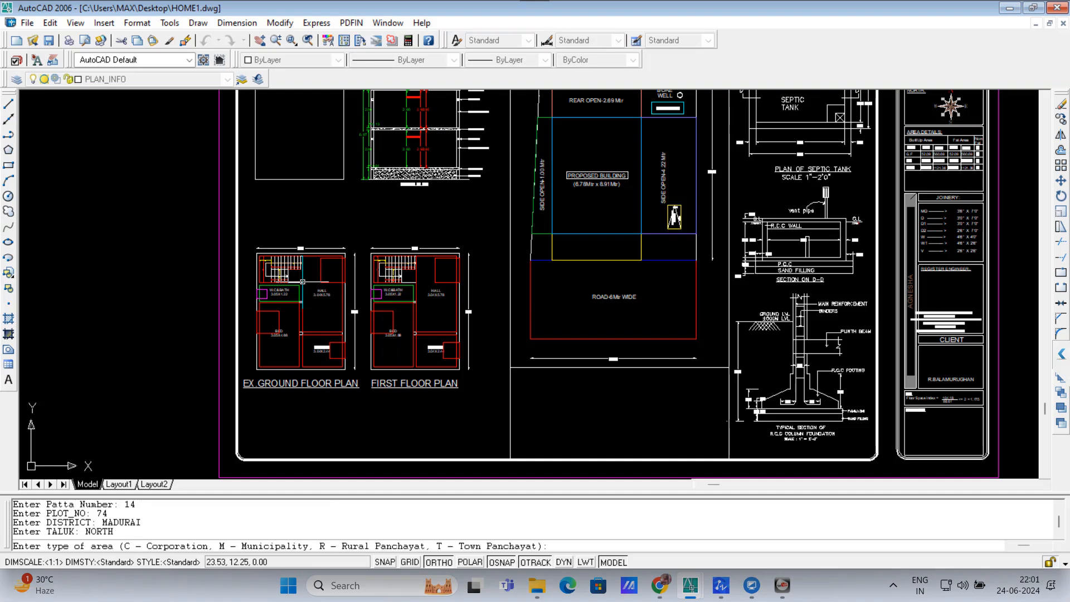
text(R)
key(Return)
scroll(298, 290, down, 5)
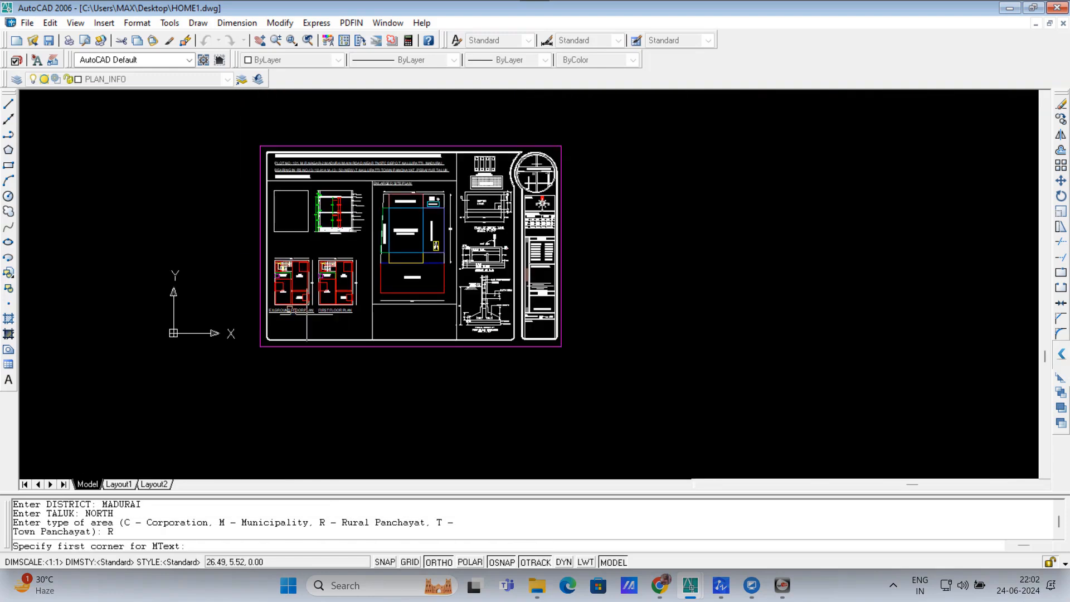
Step: Place the new plan-info text block and merge its lines into one multiline text
click(531, 157)
click(798, 438)
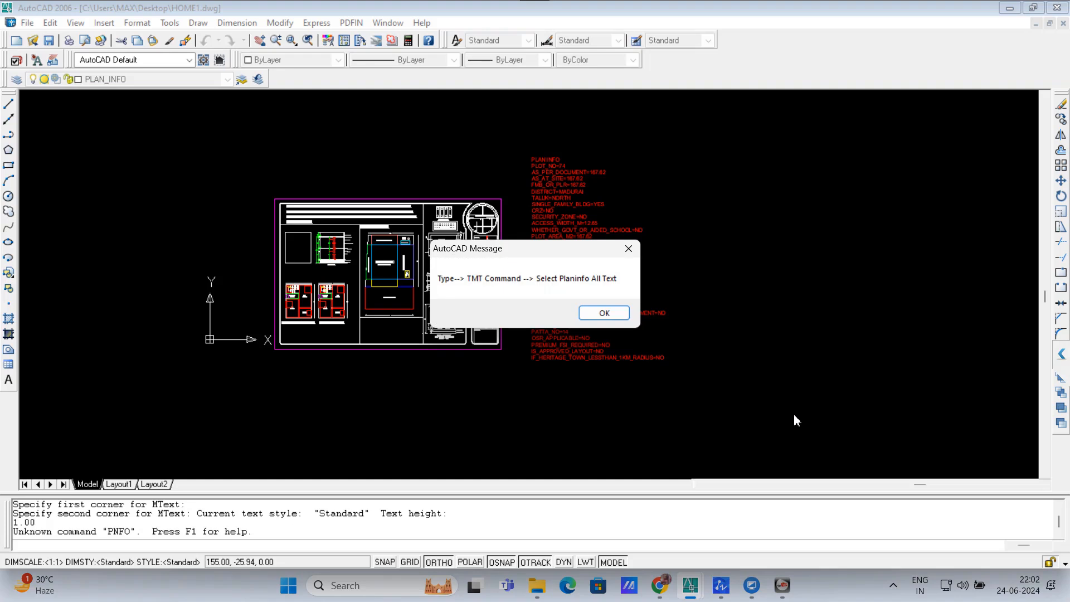
click(610, 320)
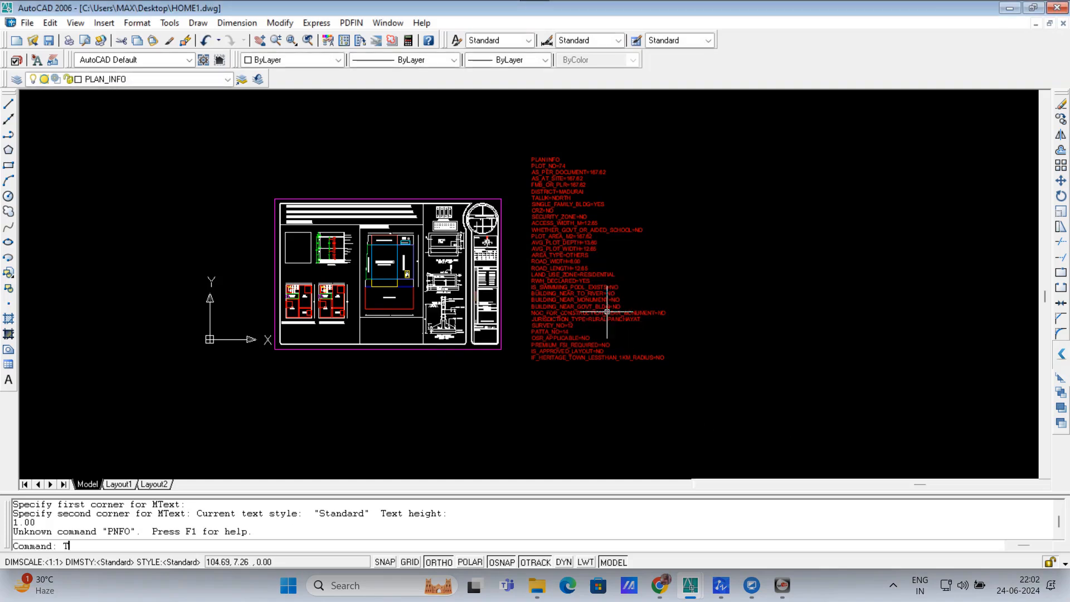
key(Return)
click(701, 425)
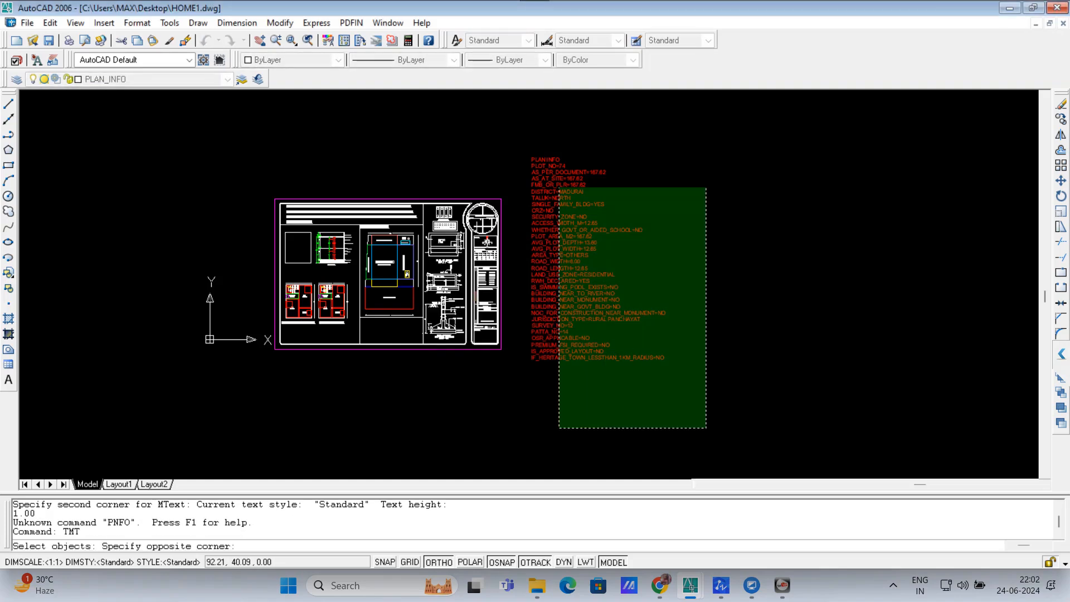
click(528, 136)
key(Return)
Step: Review the plan-info texts in the text editor without changes and save the drawing
double_click(552, 168)
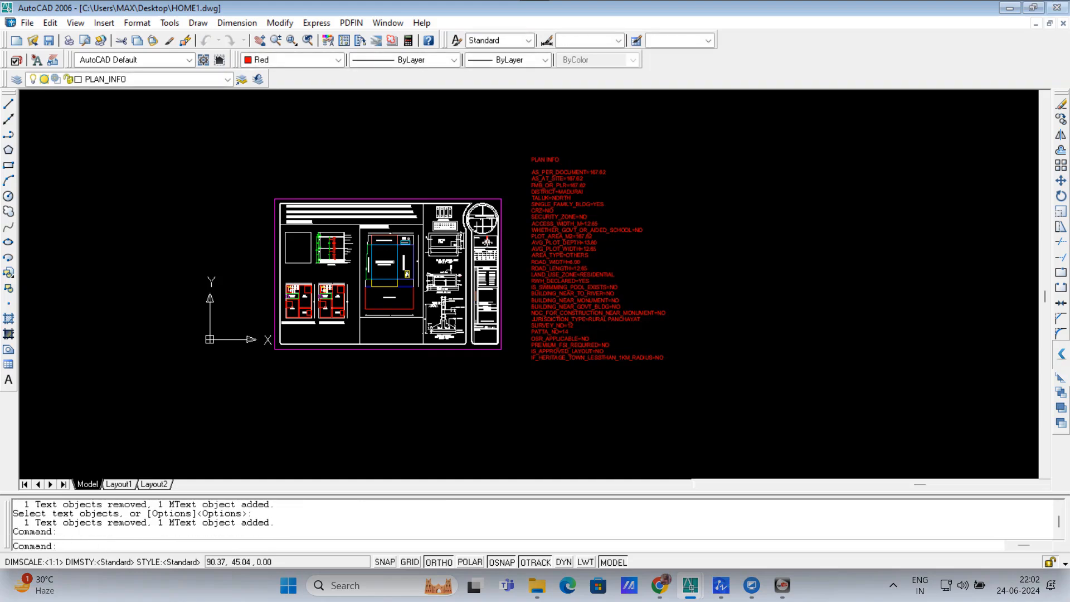
key(Escape)
key(Escape)
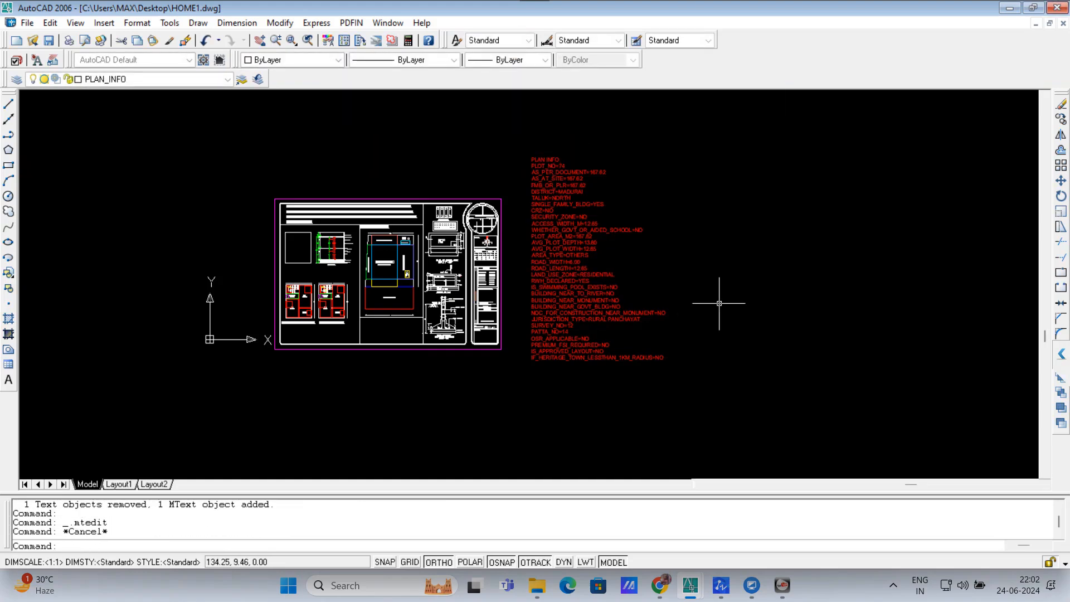
key(ctrl+s)
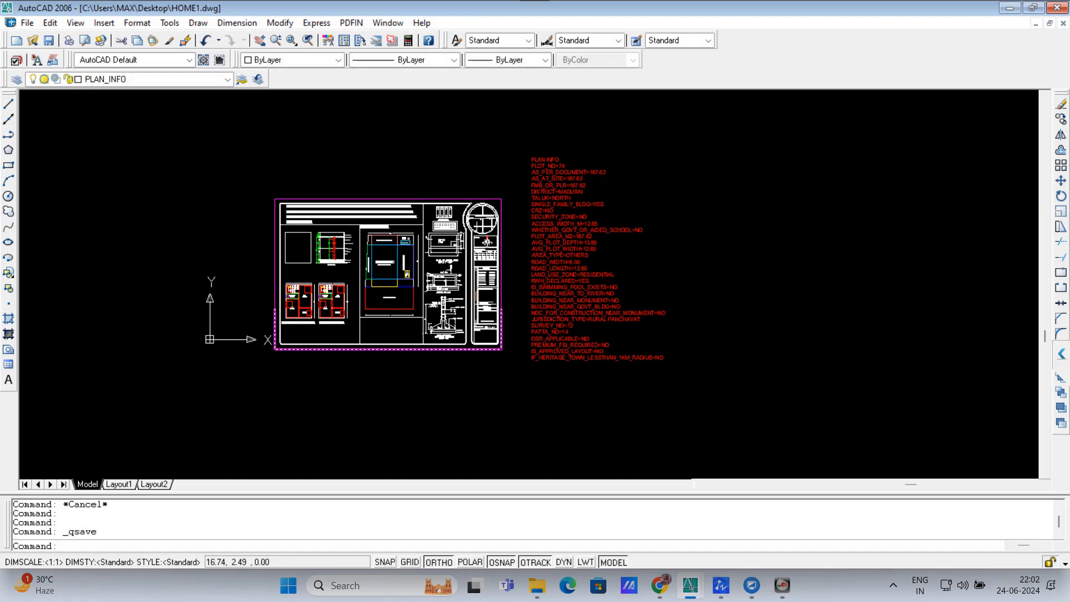
scroll(271, 317, up, 1)
scroll(276, 318, up, 6)
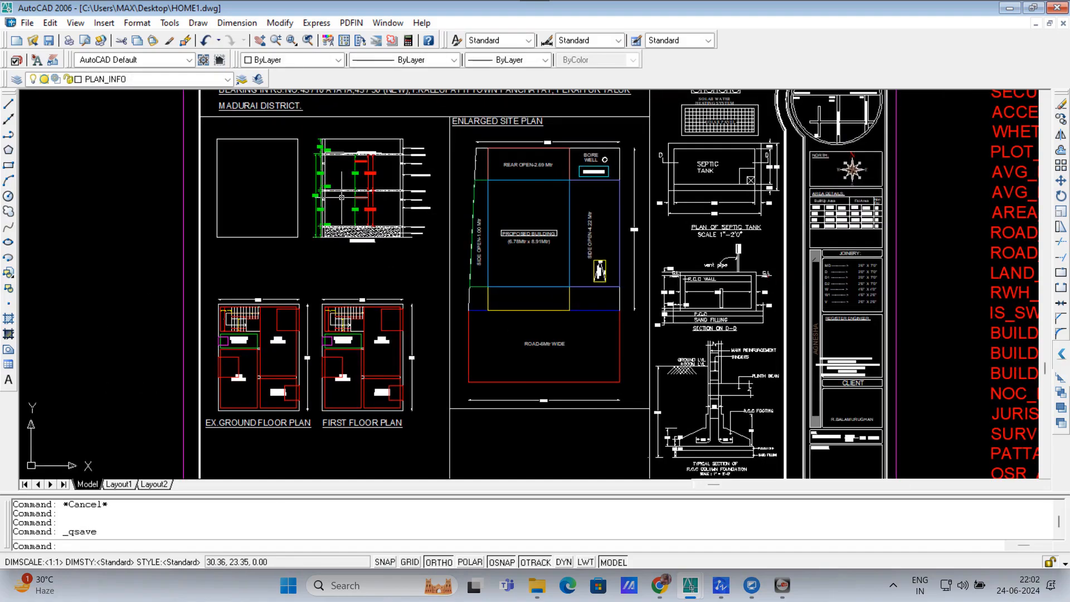
scroll(362, 197, up, 3)
double_click(362, 204)
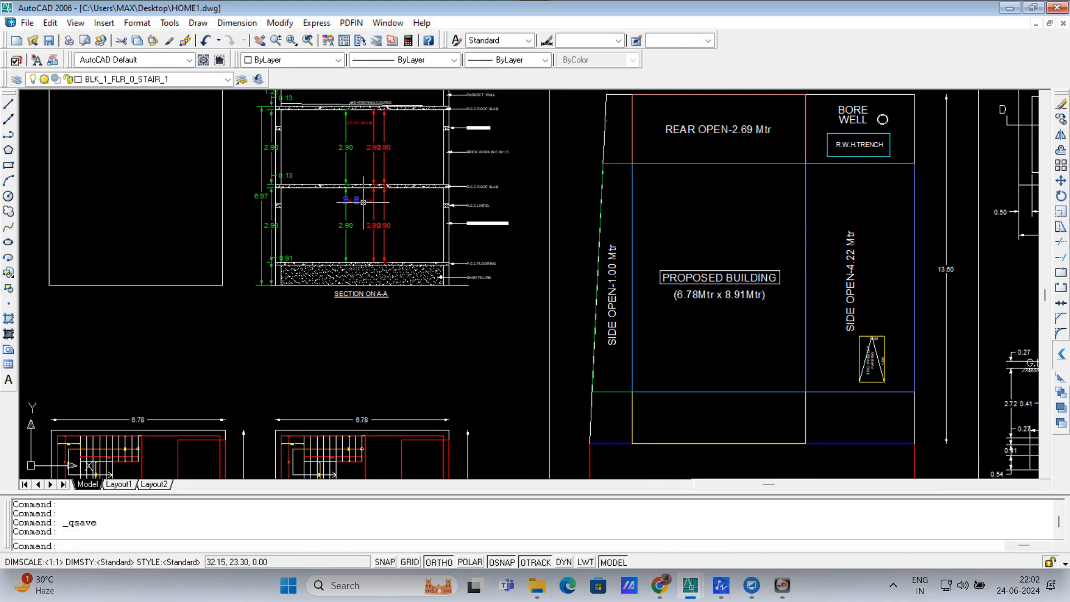
key(Escape)
key(Escape)
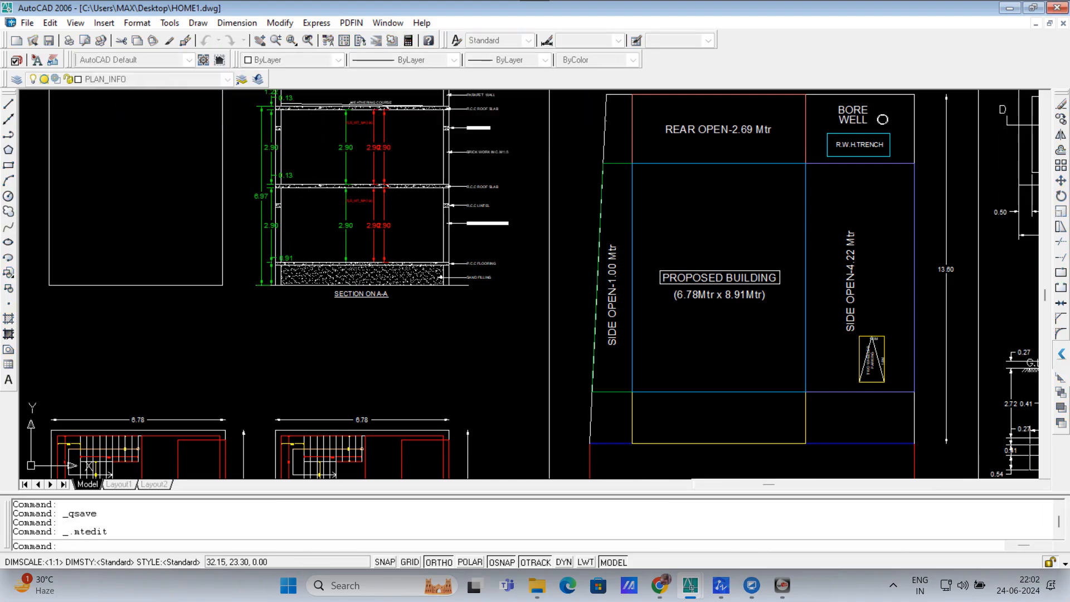
key(ctrl+s)
Step: Run PU to bring up the Purge dialog
scroll(478, 334, down, 4)
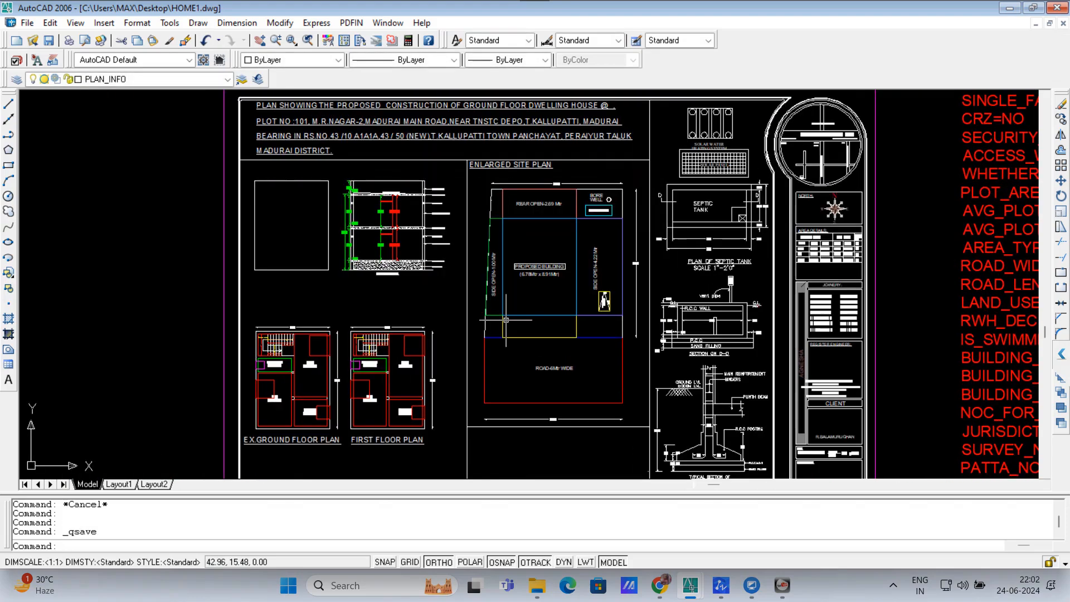
text(PU)
key(Return)
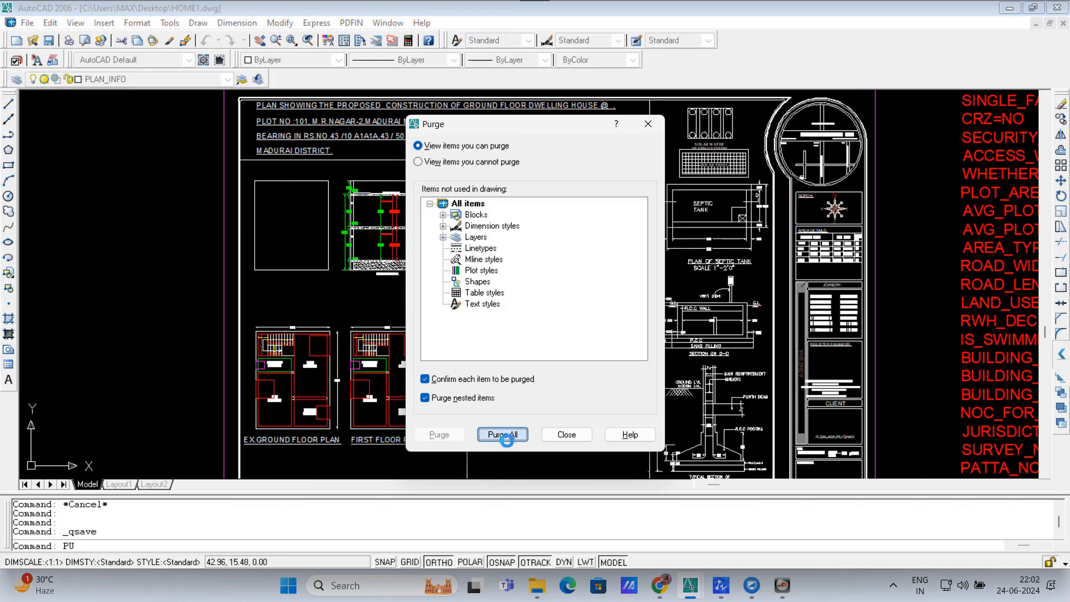
Step: Purge all unused items, confirming Yes to All
click(504, 434)
click(507, 312)
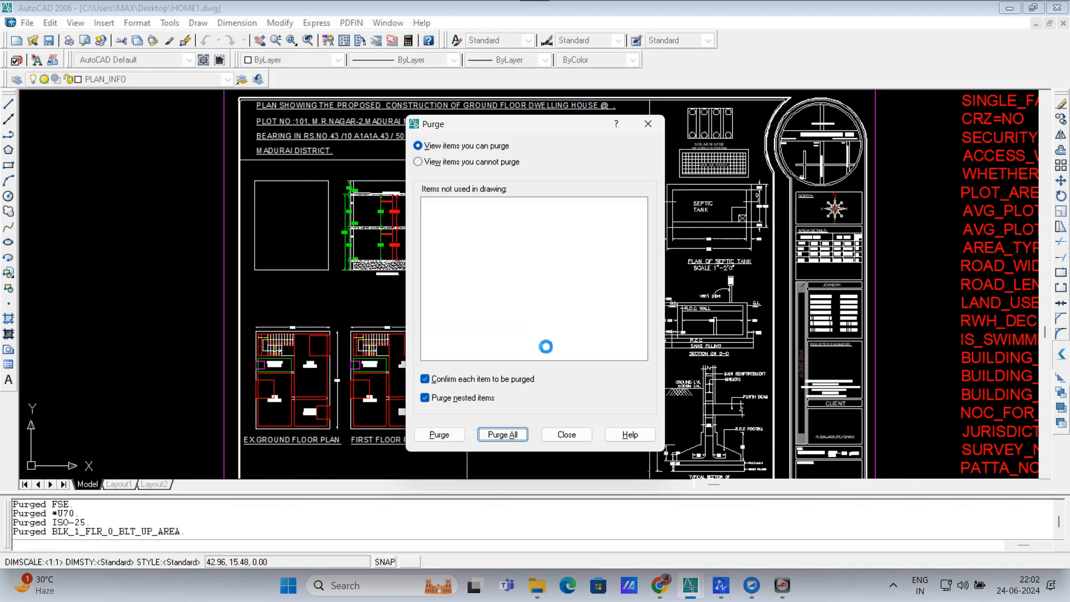
click(567, 435)
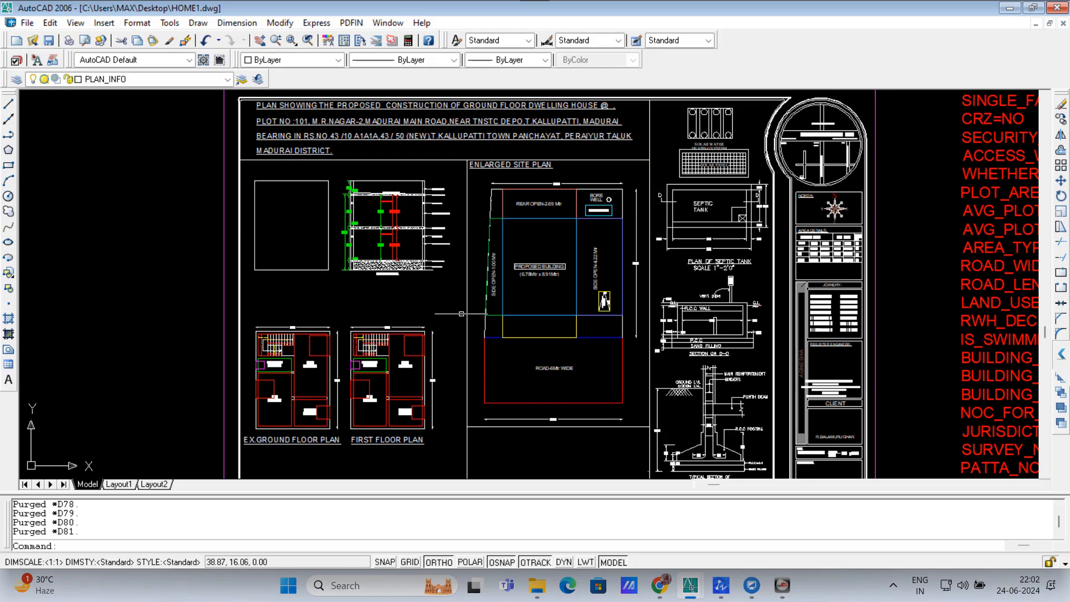
Step: Save the drawing to the Desktop as HOME1.dxf in AutoCAD 2004 DXF format
click(27, 22)
click(33, 152)
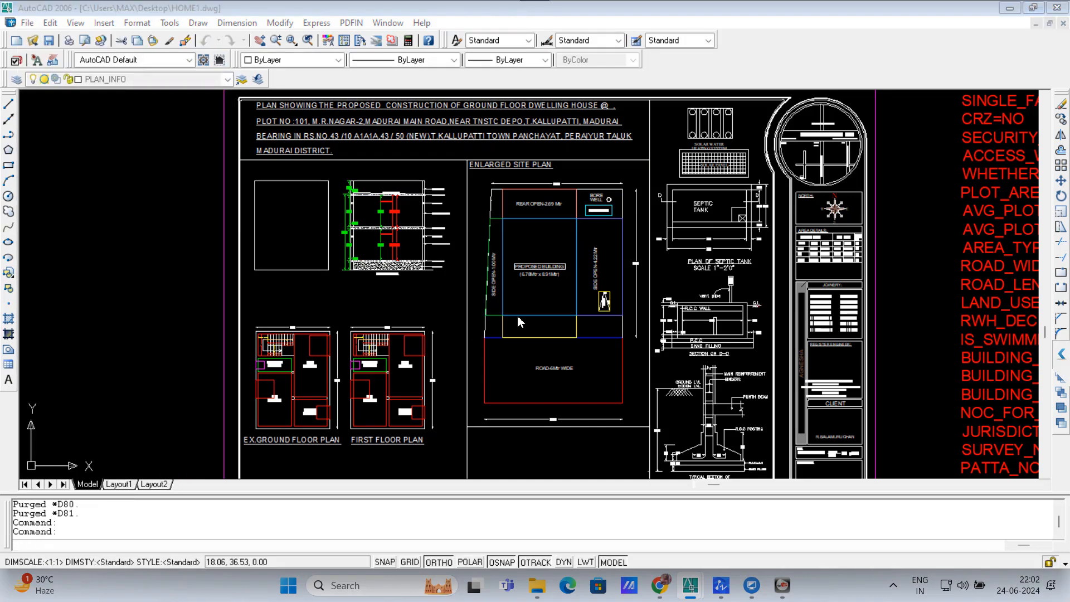
click(361, 320)
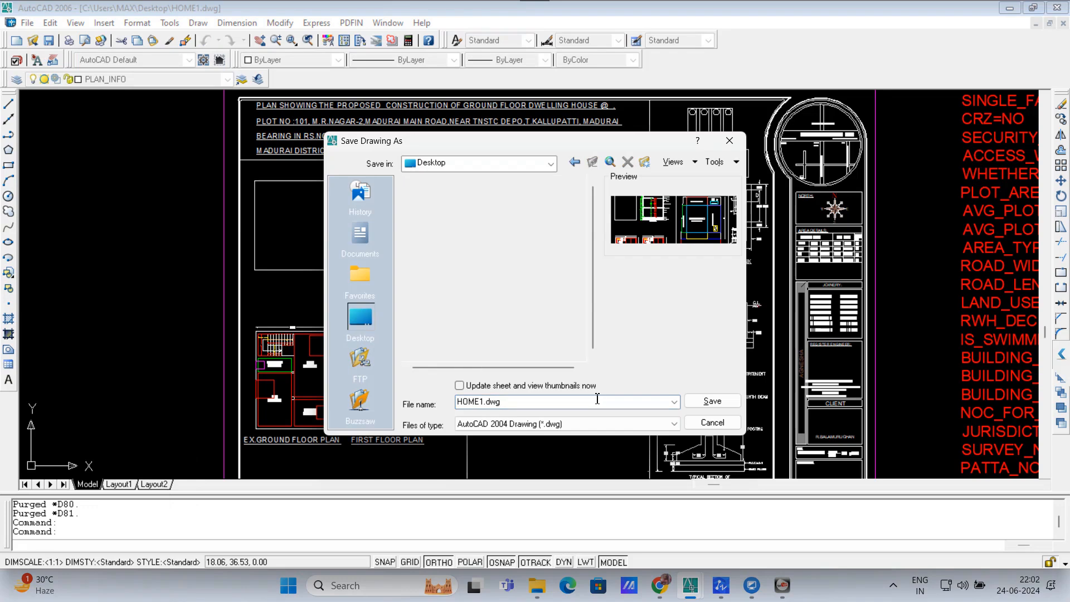
click(505, 427)
click(502, 476)
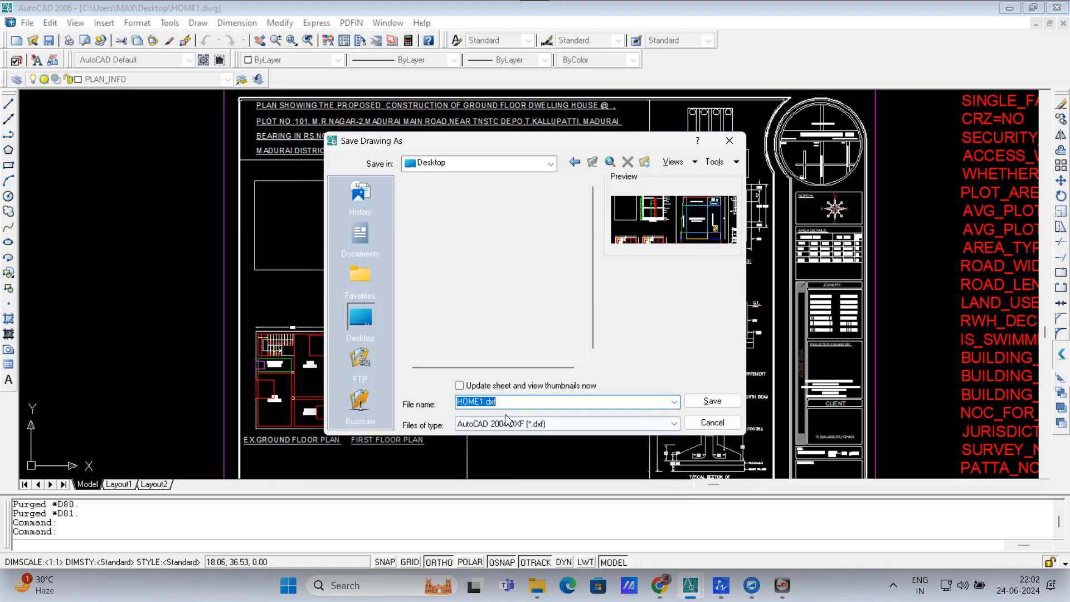
click(696, 402)
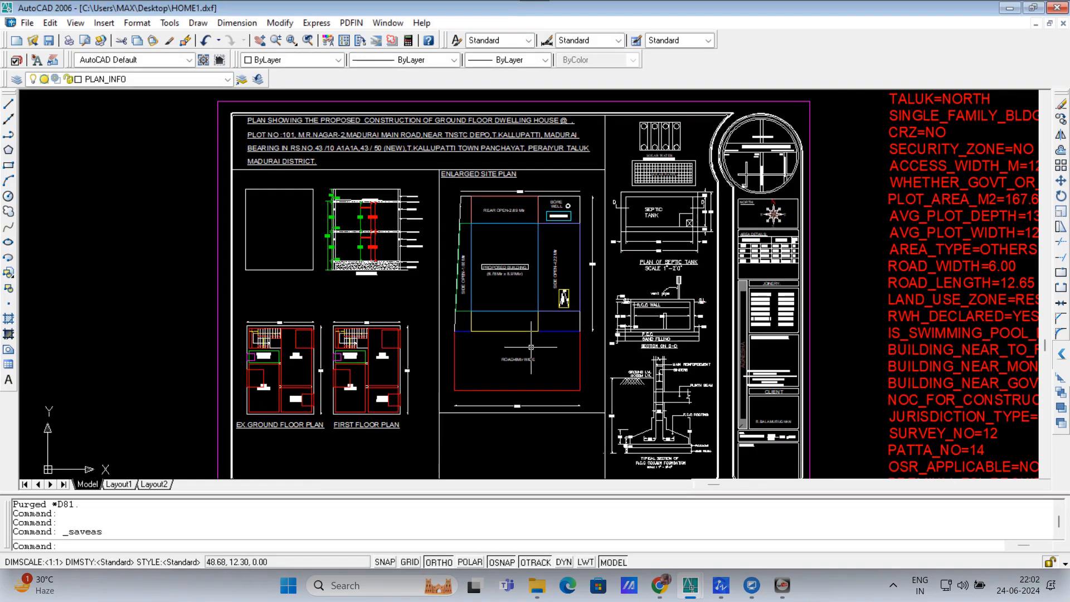
Step: Run PPA and acknowledge its results: 2 dwelling units, 1 car parking, 120.82 Sq.M floor area
scroll(531, 347, up, 1)
text(PP)
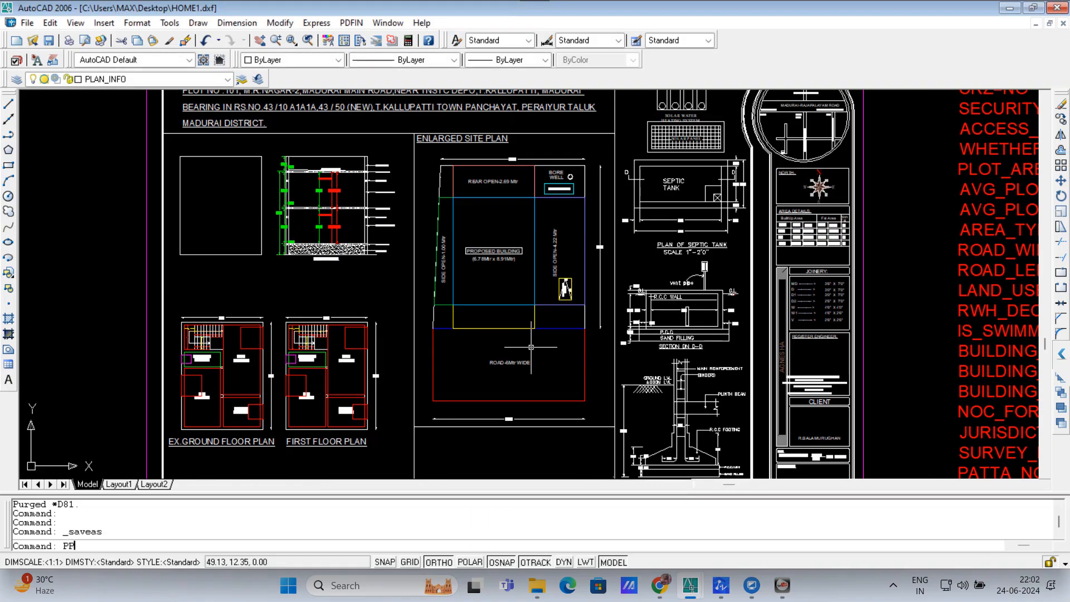
text(A)
key(Return)
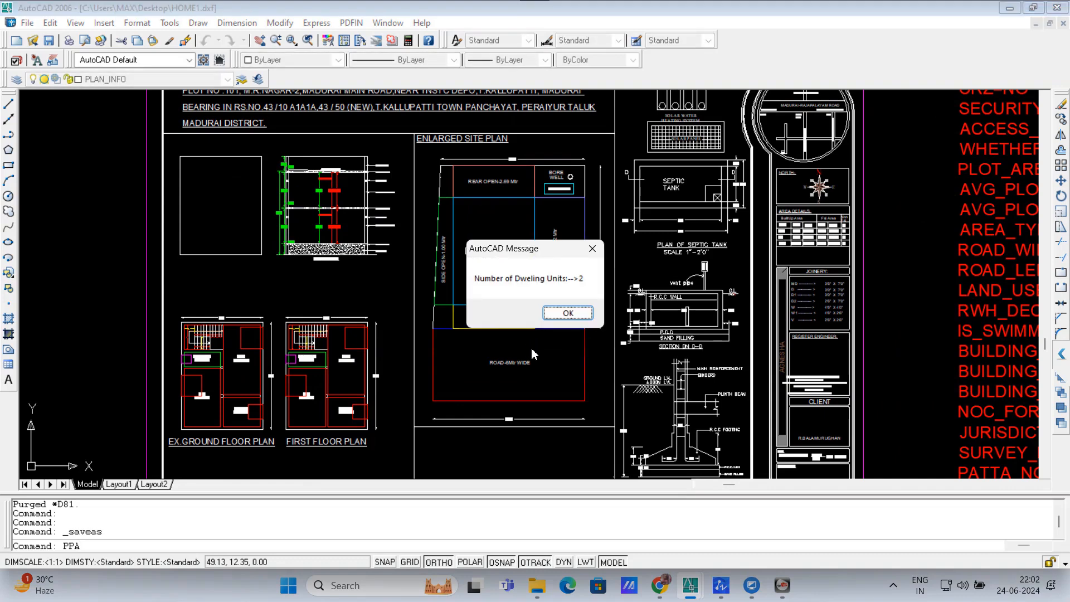
key(Return)
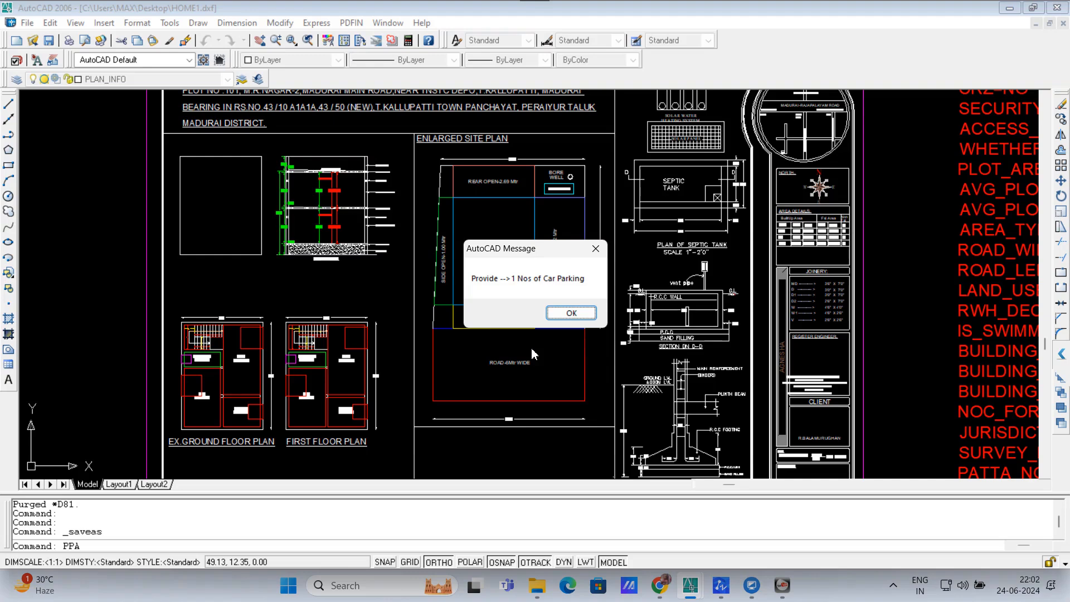
key(Return)
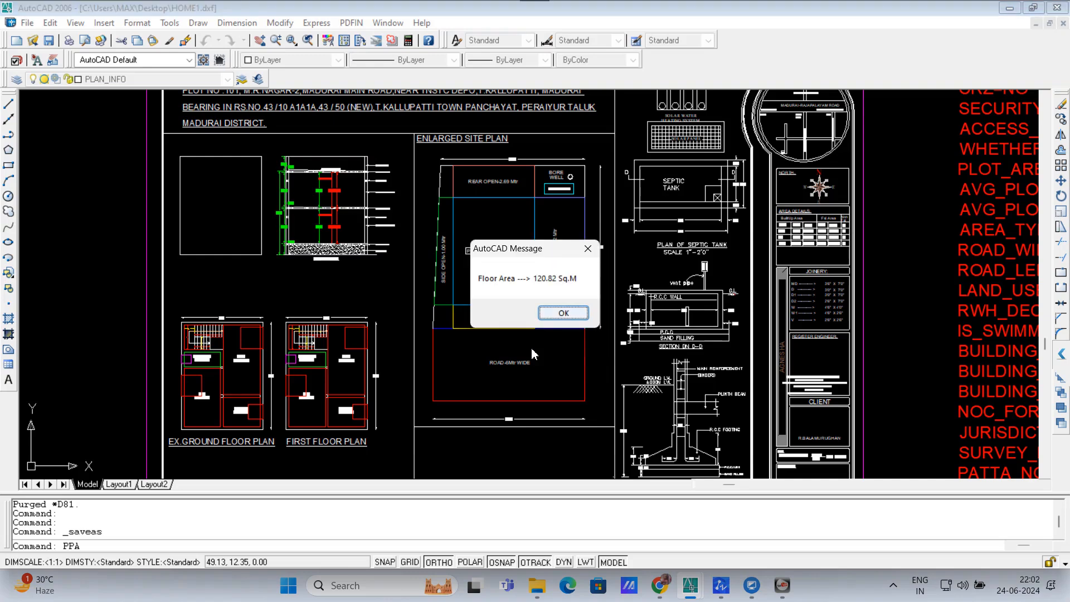
key(Return)
scroll(524, 313, up, 2)
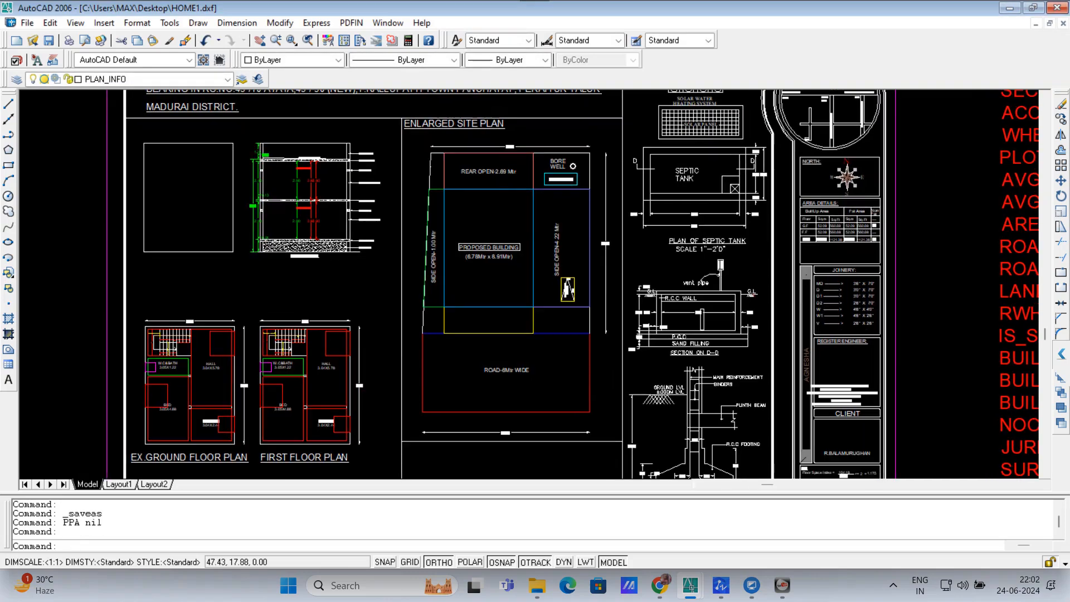
scroll(550, 239, up, 2)
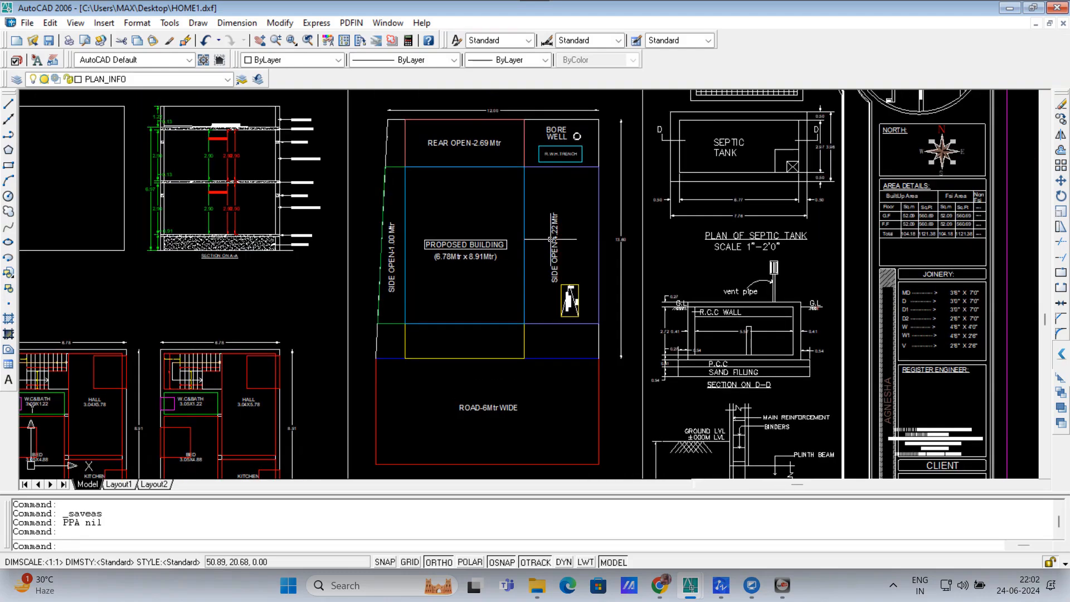
text(R)
key(Return)
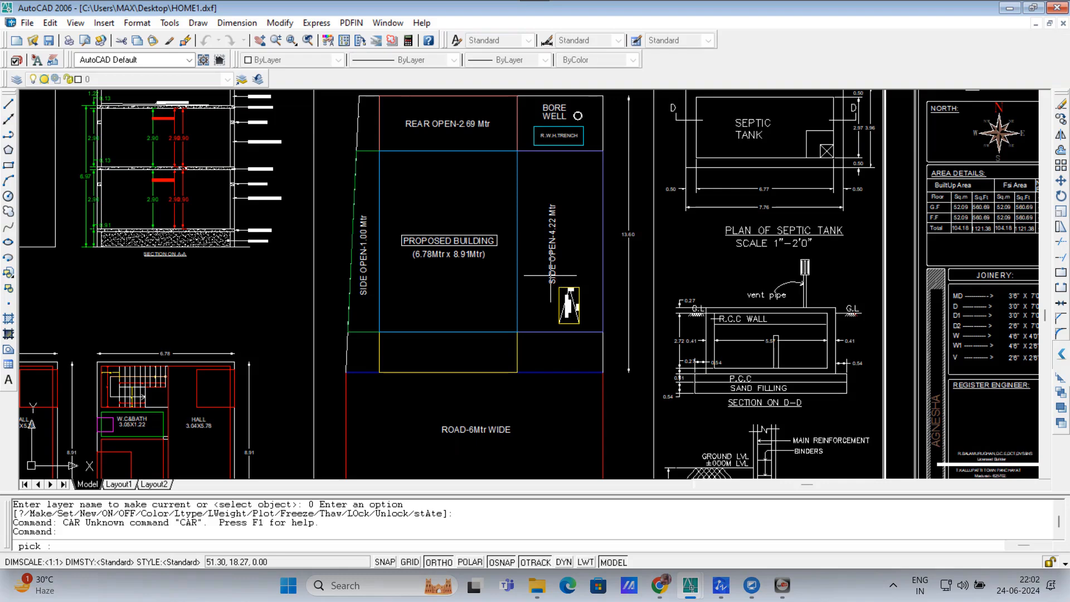
Step: Place the 2.5M by 5.0M car parking bay in the side open space
scroll(552, 278, up, 3)
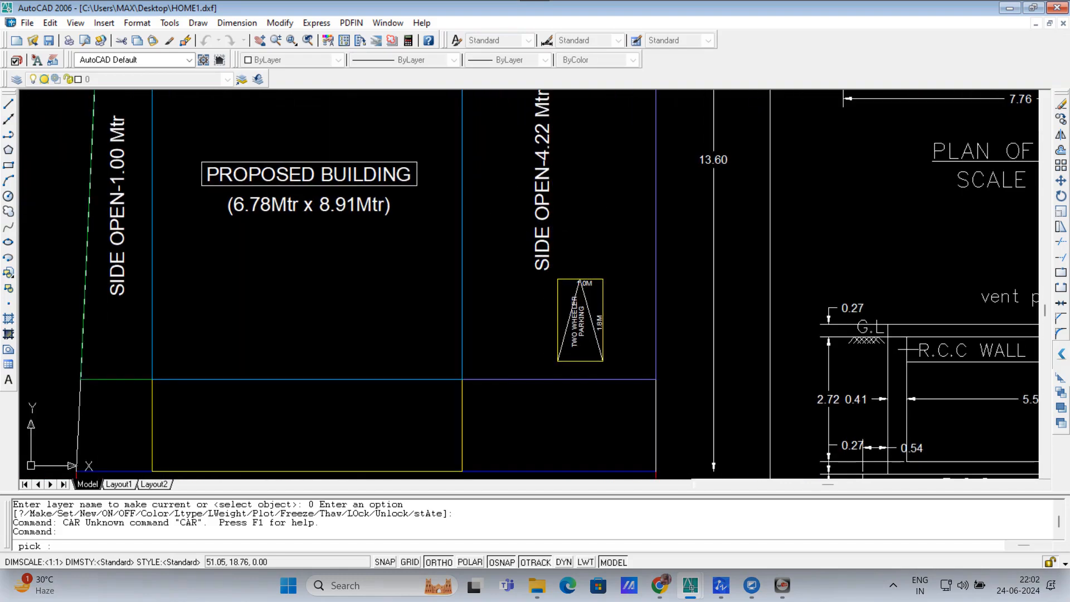
click(538, 249)
click(544, 196)
scroll(546, 345, down, 4)
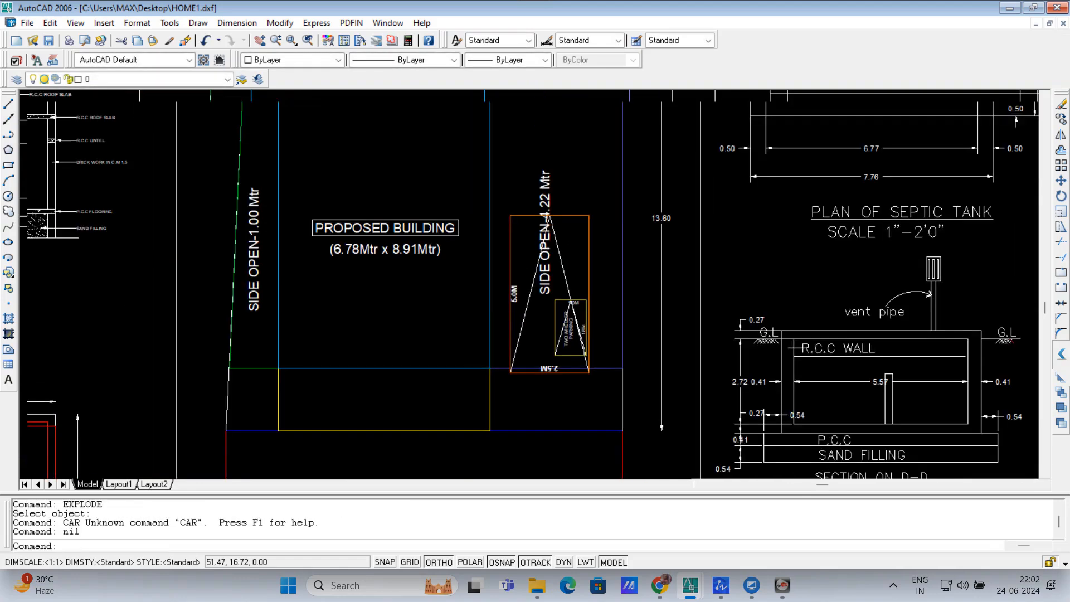
scroll(576, 321, up, 5)
key(Escape)
key(Escape)
Step: Move the two-wheeler parking symbol up above the car bay
click(527, 279)
click(586, 380)
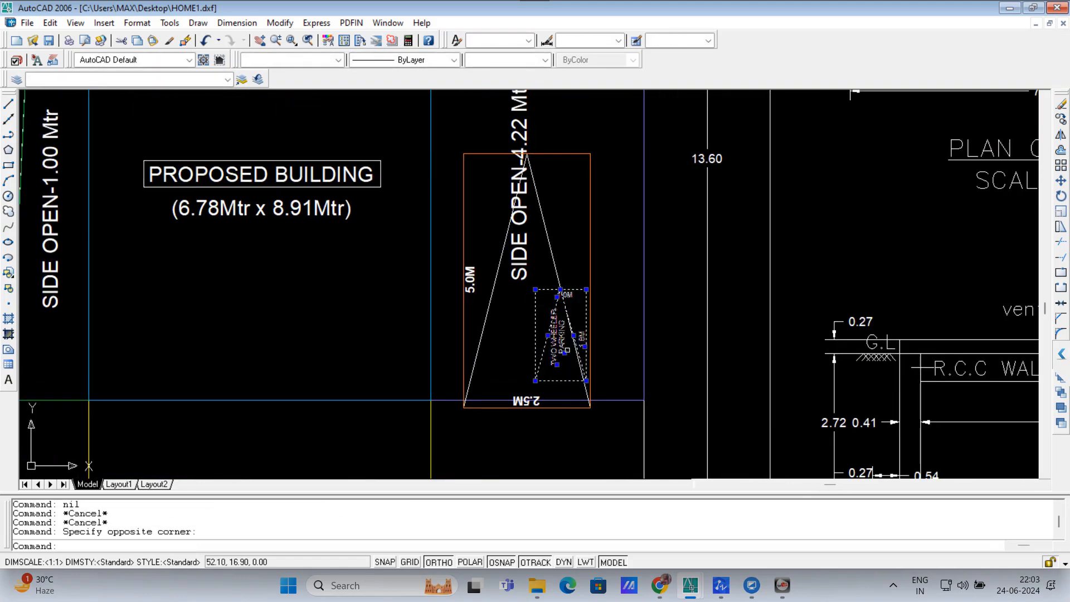
scroll(580, 376, down, 3)
text(m)
key(Return)
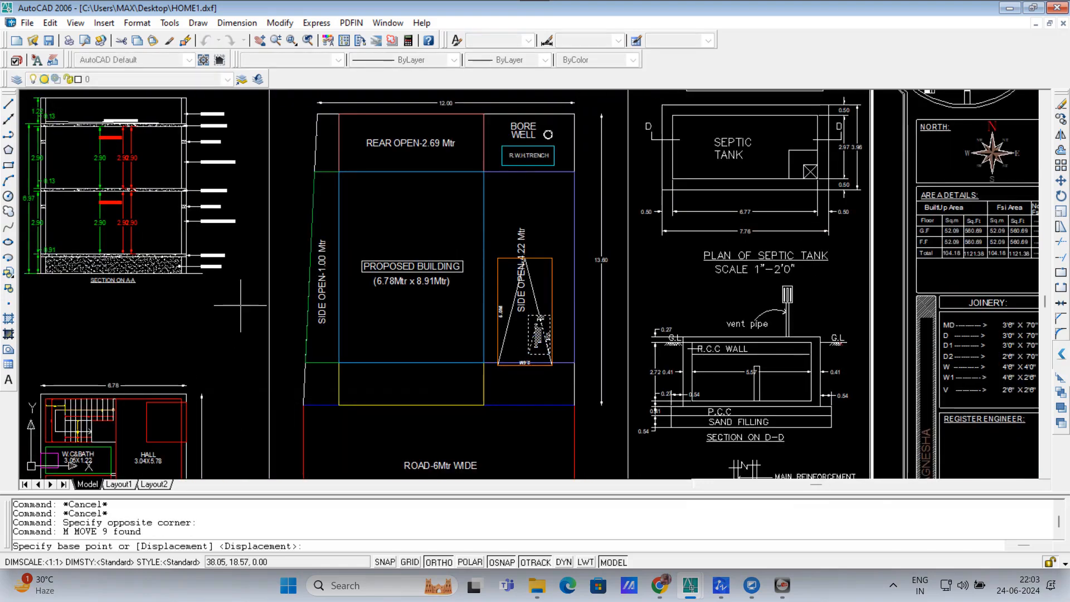
click(539, 304)
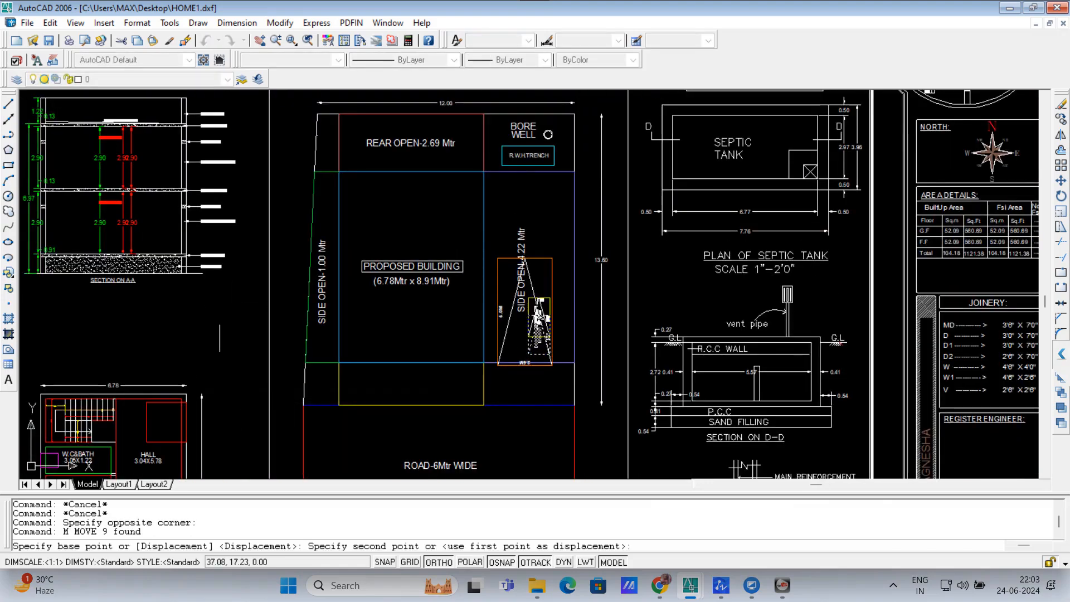
click(239, 235)
Step: Save the drawing with the new parking layout
scroll(529, 255, up, 4)
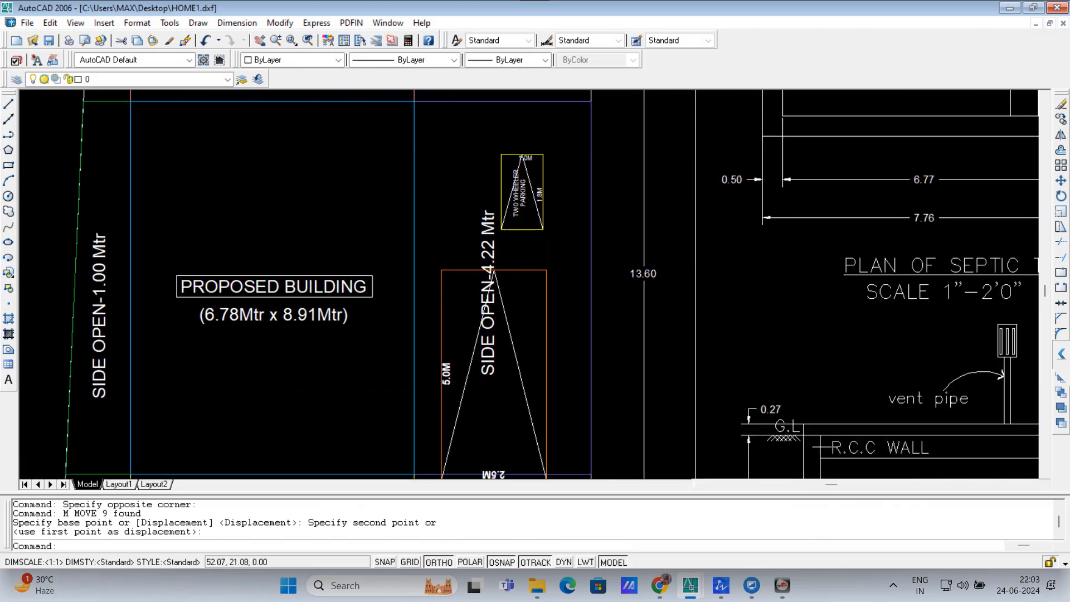
scroll(529, 255, down, 2)
scroll(529, 254, down, 3)
scroll(451, 323, down, 2)
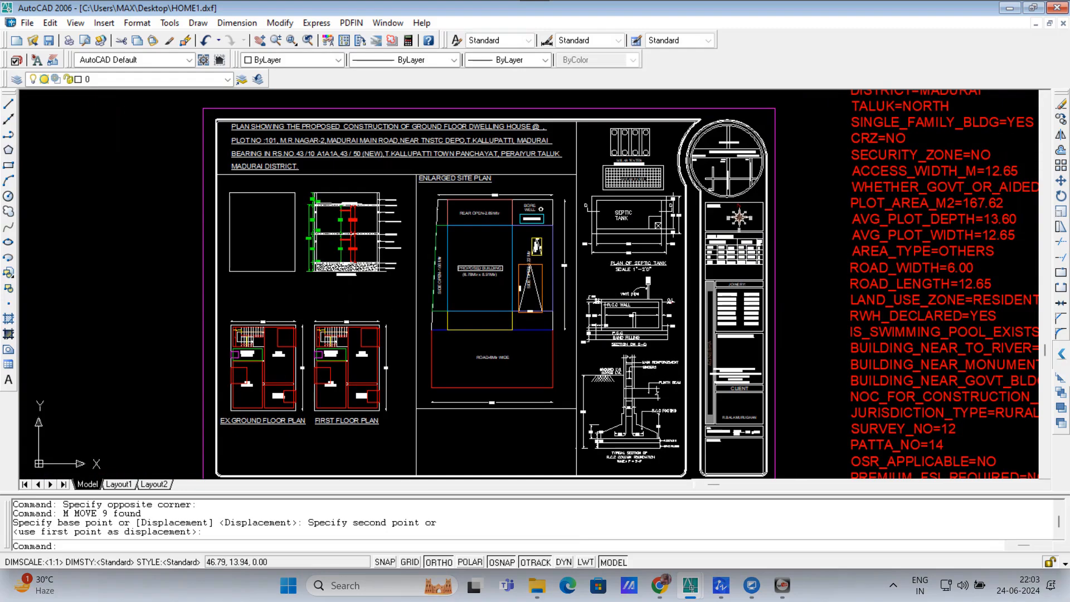
scroll(451, 323, up, 1)
key(ctrl+s)
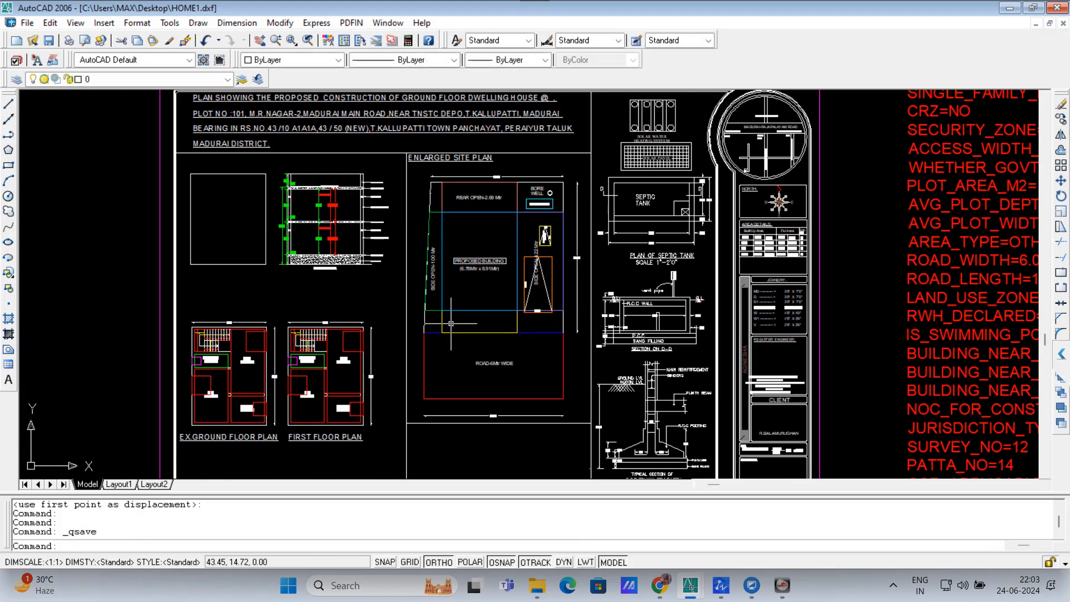
Step: Purge the leftover unused CAR, DIM and S blocks with Purge All
key(Escape)
text(PU)
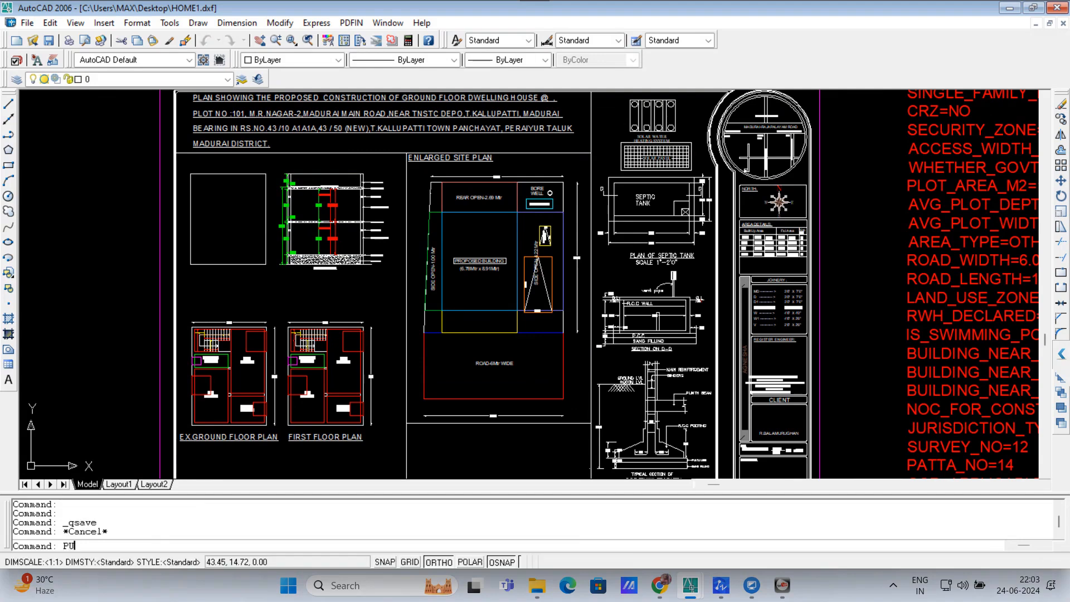
key(Return)
click(524, 444)
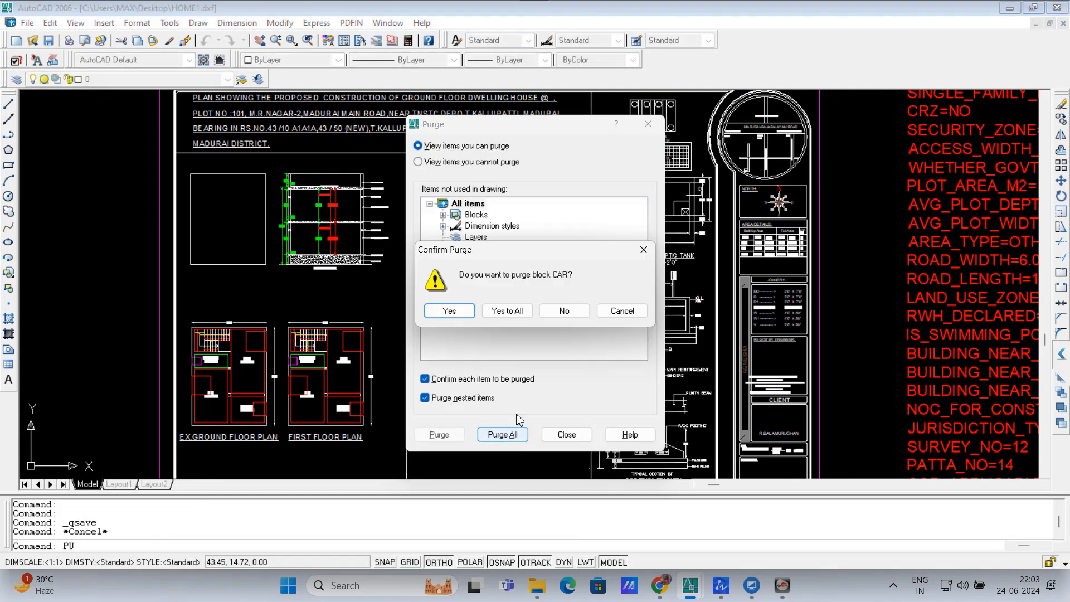
click(507, 317)
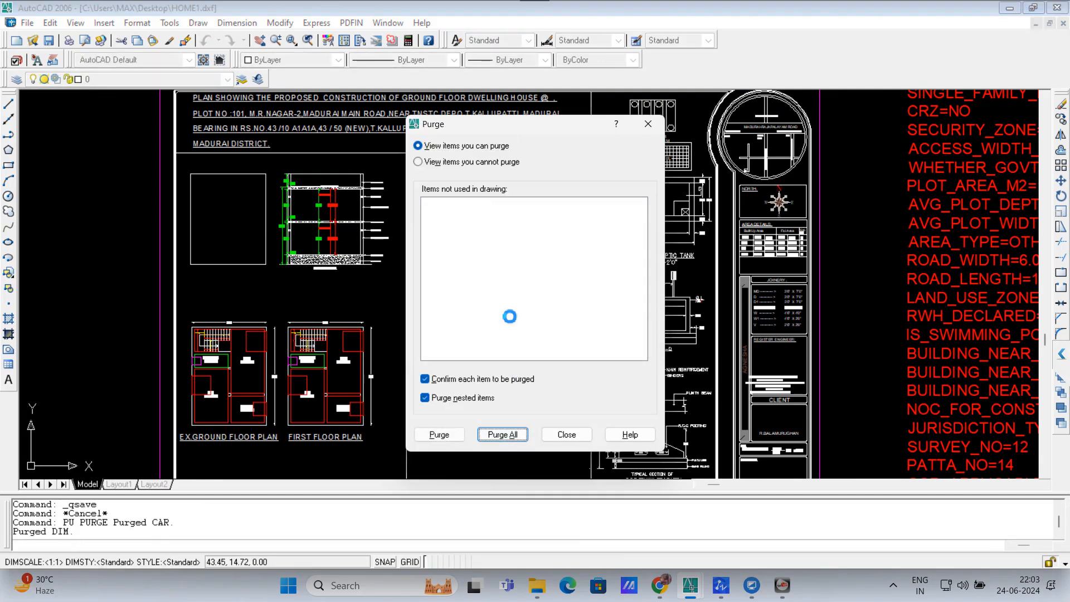
click(566, 434)
Step: Save HOME1.dxf and bring up the portal's login tab in Chrome
scroll(495, 322, down, 2)
scroll(495, 322, up, 1)
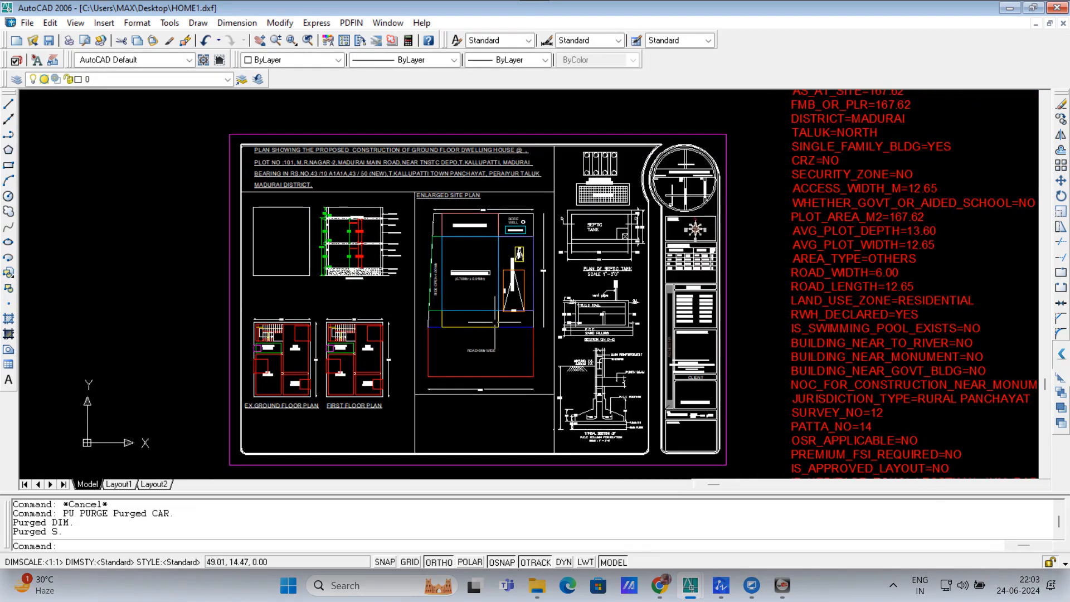
key(ctrl+s)
click(658, 588)
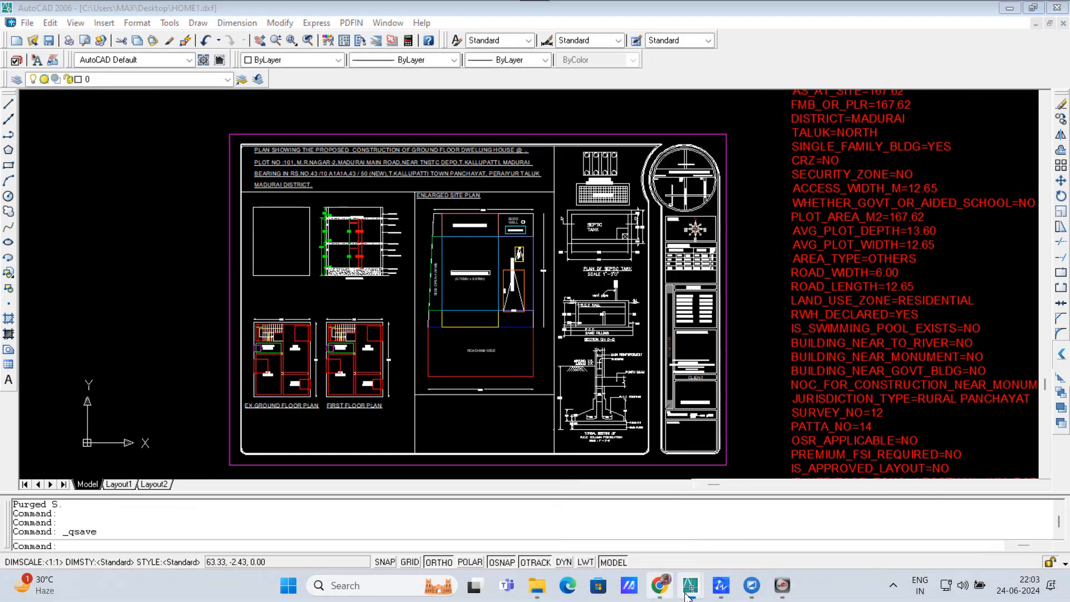
click(283, 18)
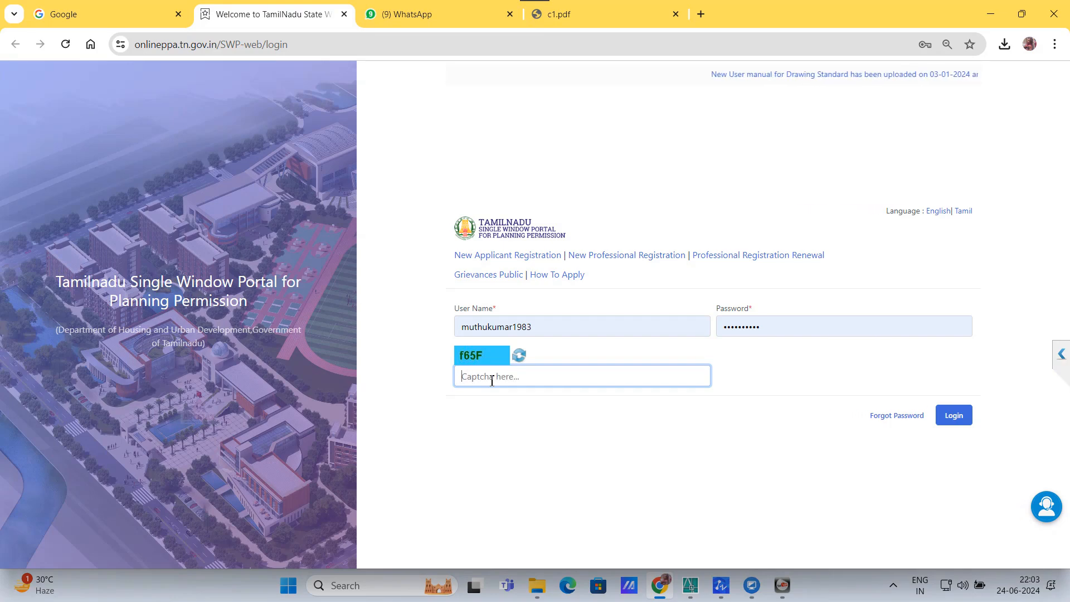
Step: Enter the captcha code and log in to the portal with the account credentials
text(f65F)
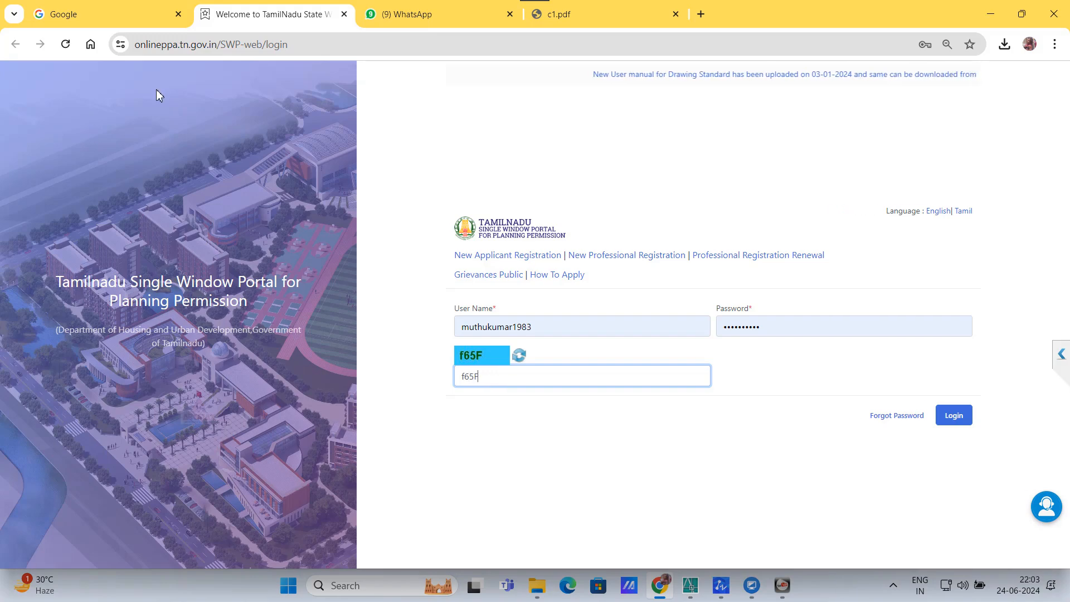
key(Return)
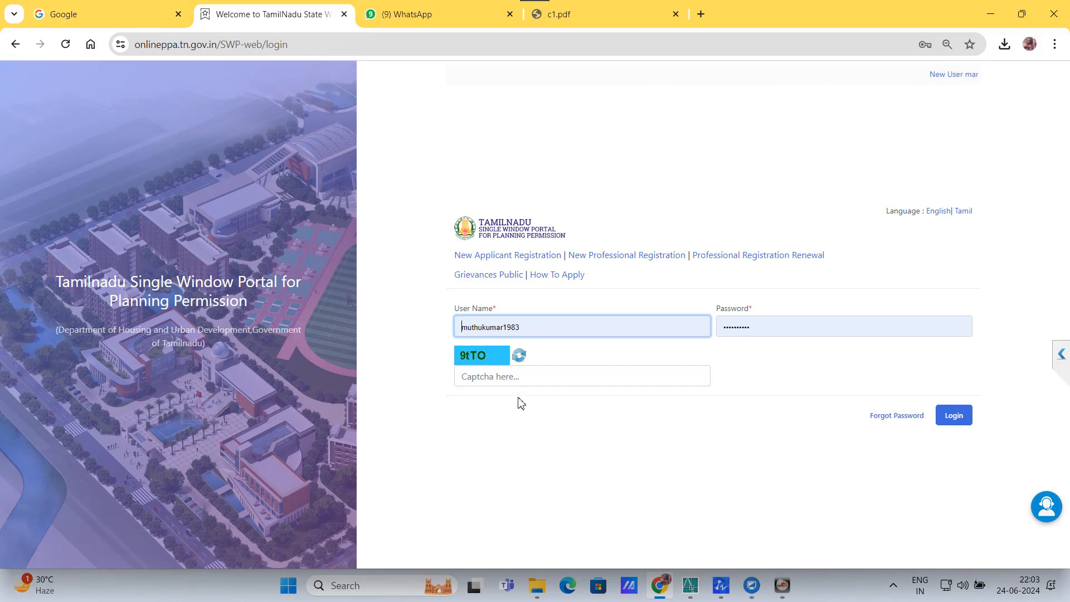
click(515, 377)
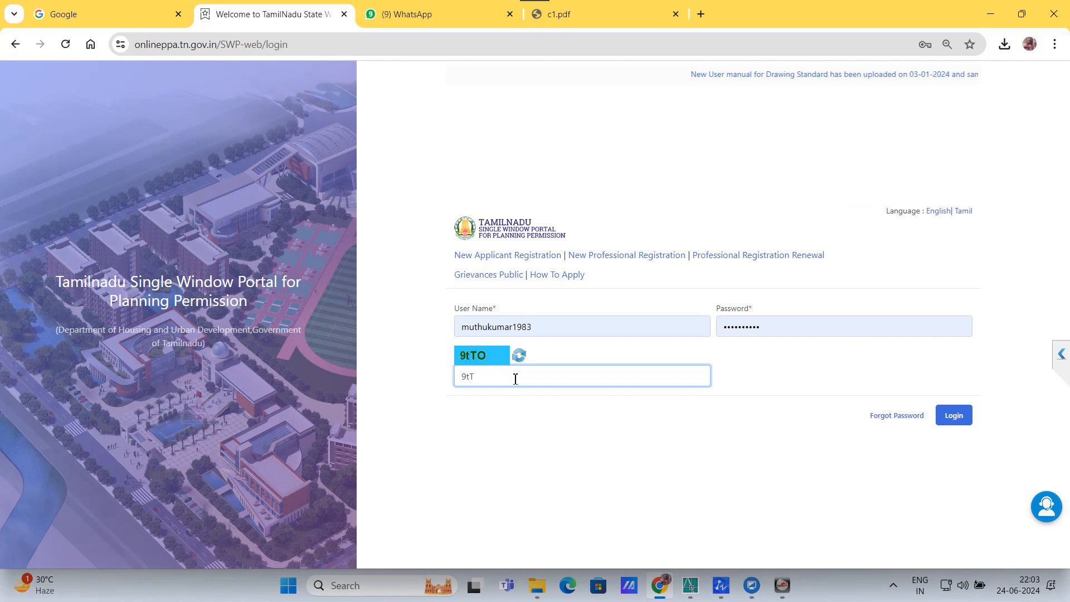
key(Return)
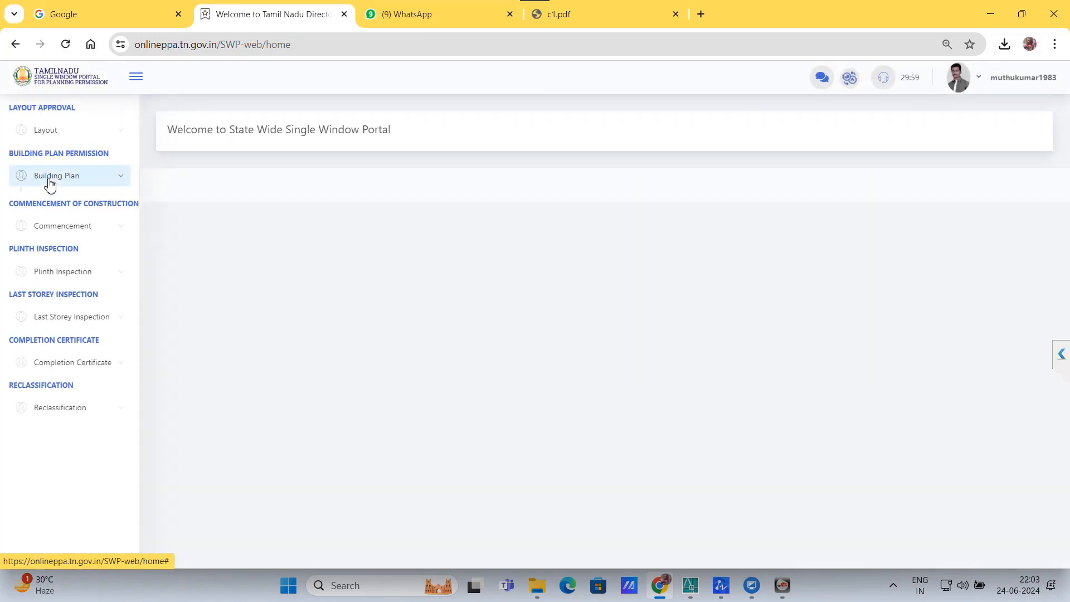
Step: Create a new Drawing Scrutiny application and autofill the applicant's name, mobile and e-mail
click(48, 176)
click(67, 201)
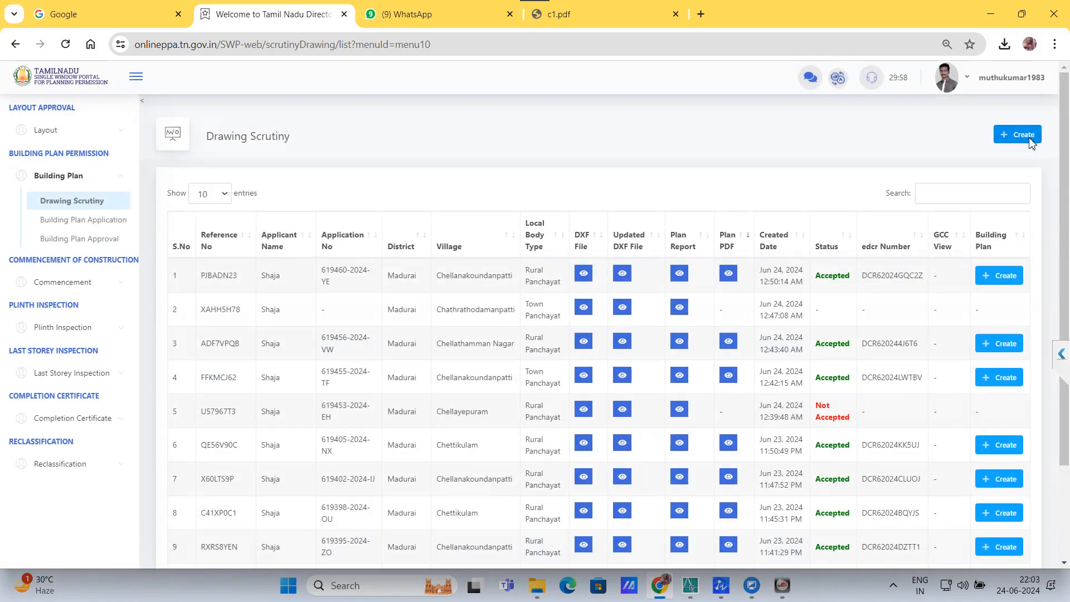
click(1033, 139)
click(282, 308)
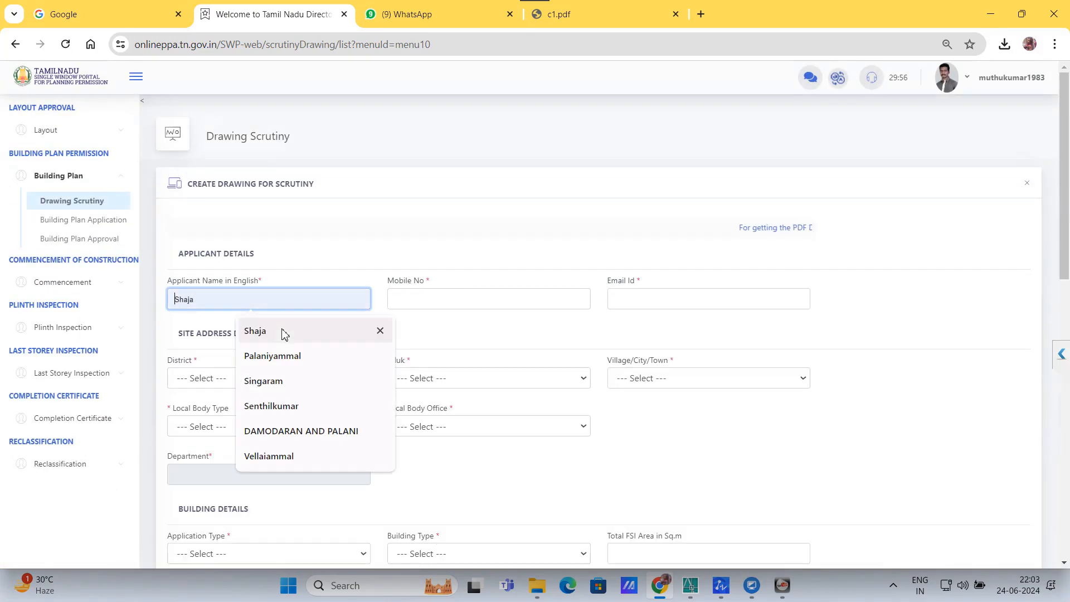
click(282, 332)
click(430, 303)
click(526, 347)
Step: Set the site district Madurai, taluk Madurai North and village Chathrapatti
click(262, 400)
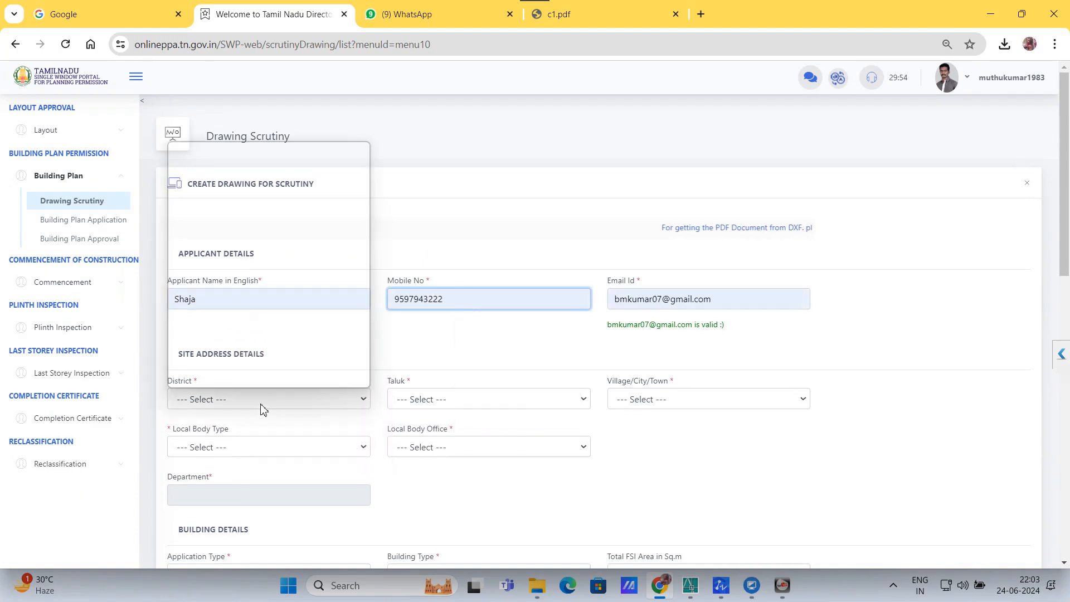
click(465, 415)
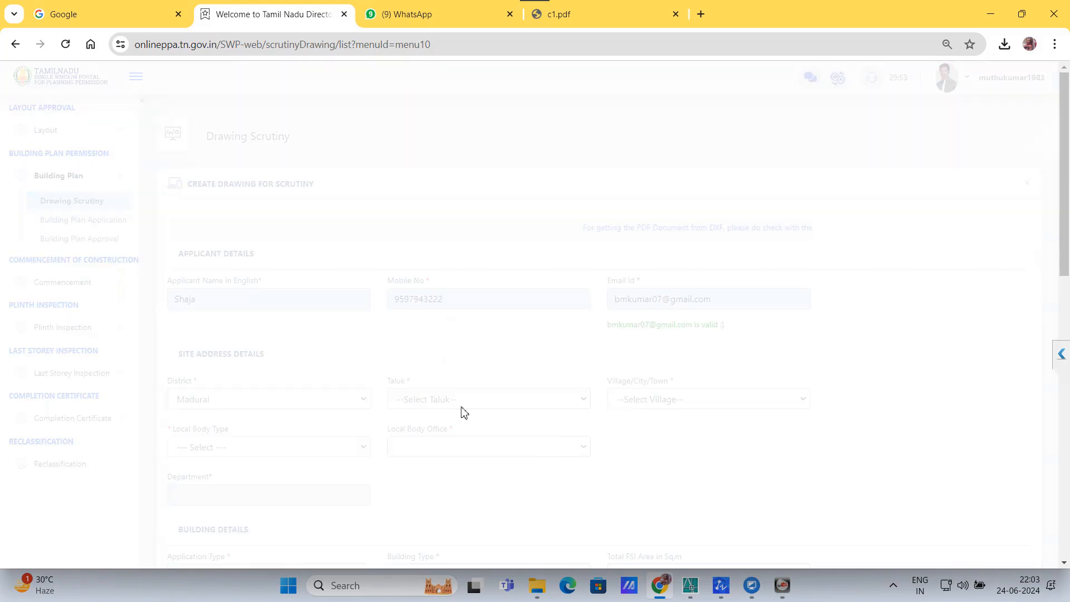
click(449, 401)
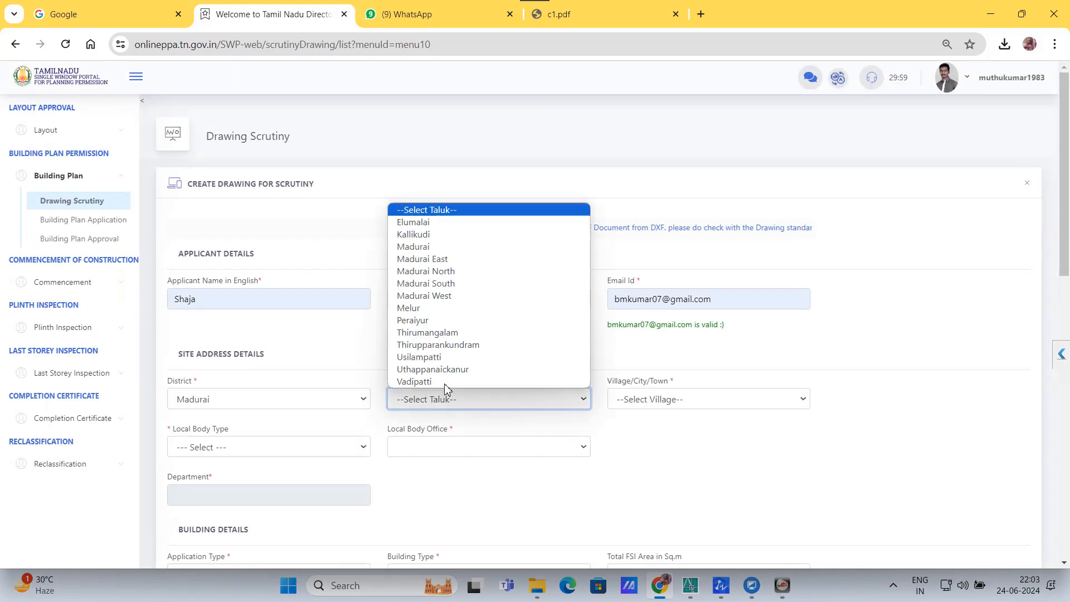
click(445, 271)
click(643, 398)
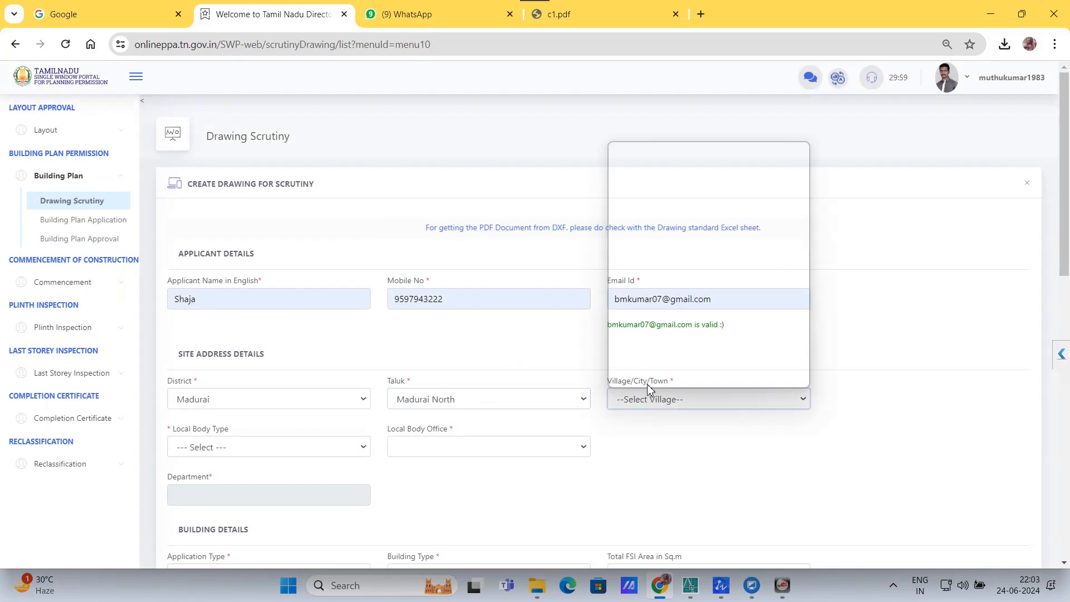
click(672, 381)
Step: Choose Town Panchayat local body type and Madurai_Madurai North_Paravai local body office
scroll(212, 336, down, 3)
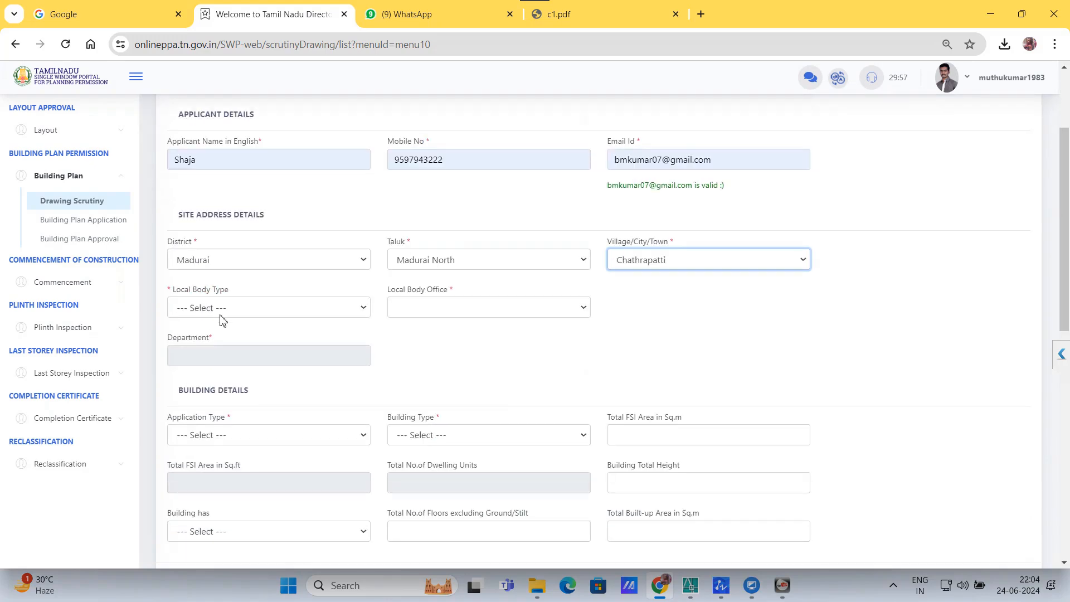
click(221, 313)
click(210, 372)
click(406, 312)
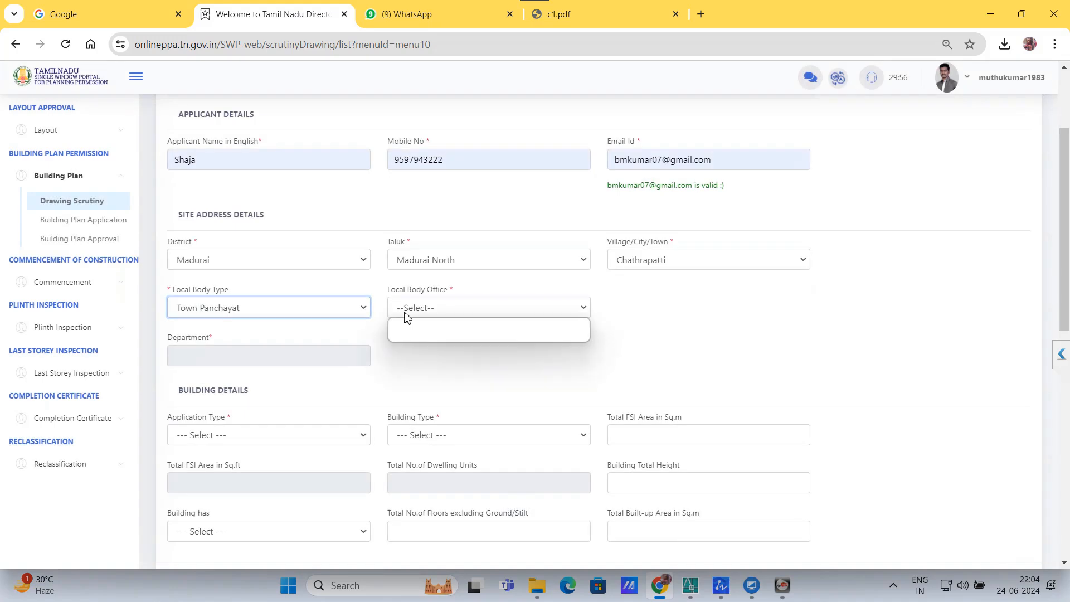
click(196, 316)
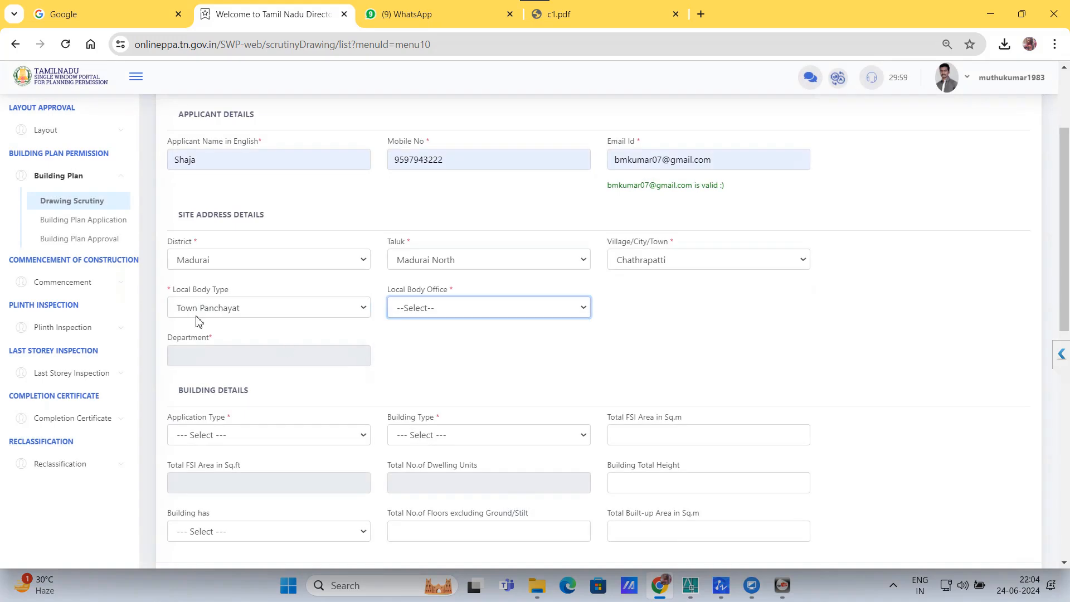
Step: Set the application type to Additional Construction and the building type to Residential
click(206, 435)
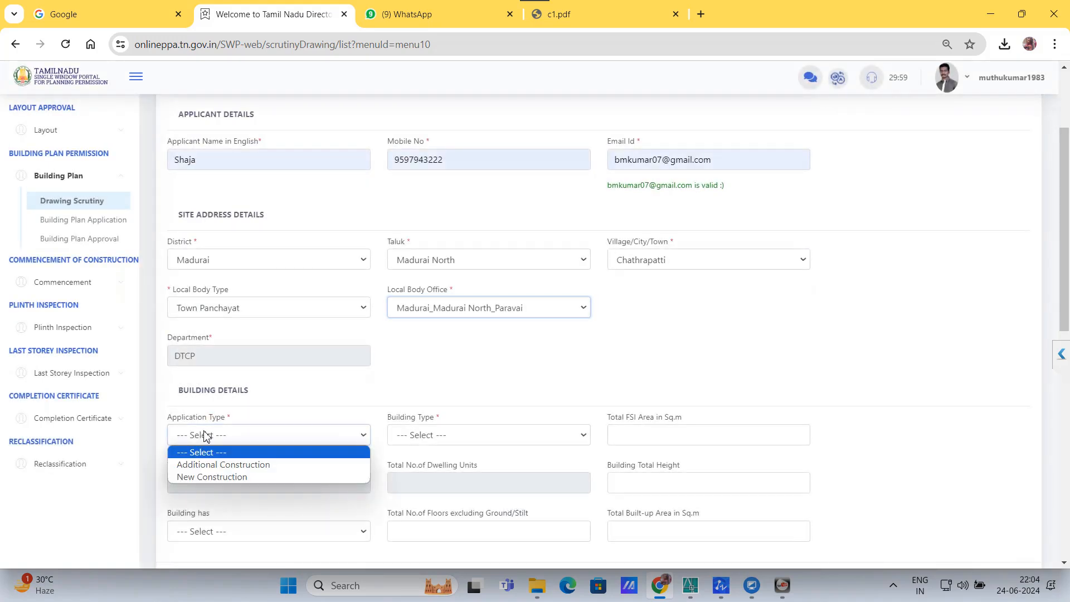
click(443, 385)
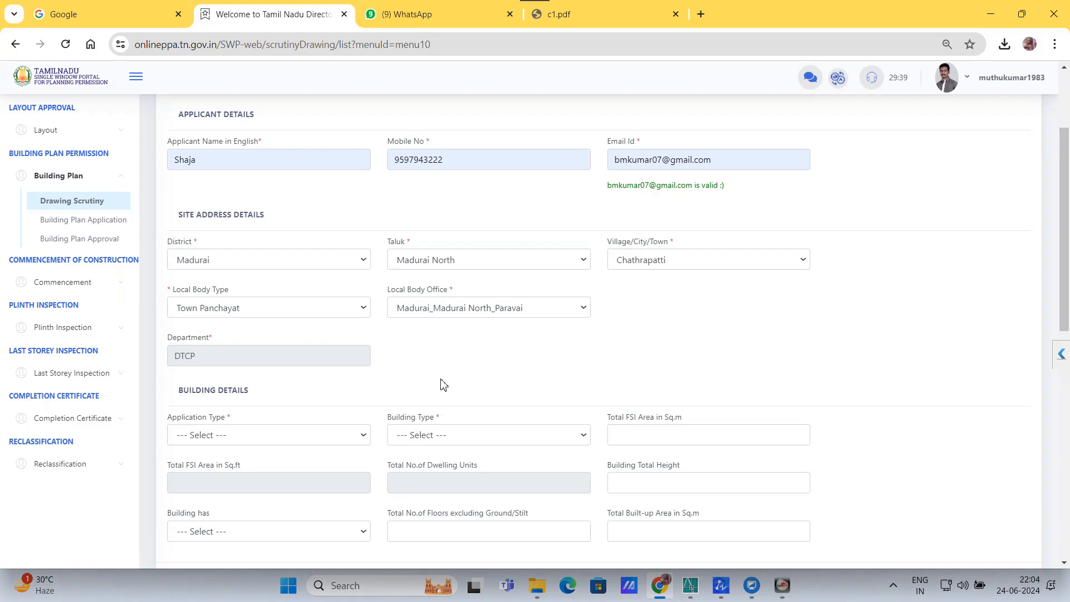
scroll(449, 362, down, 1)
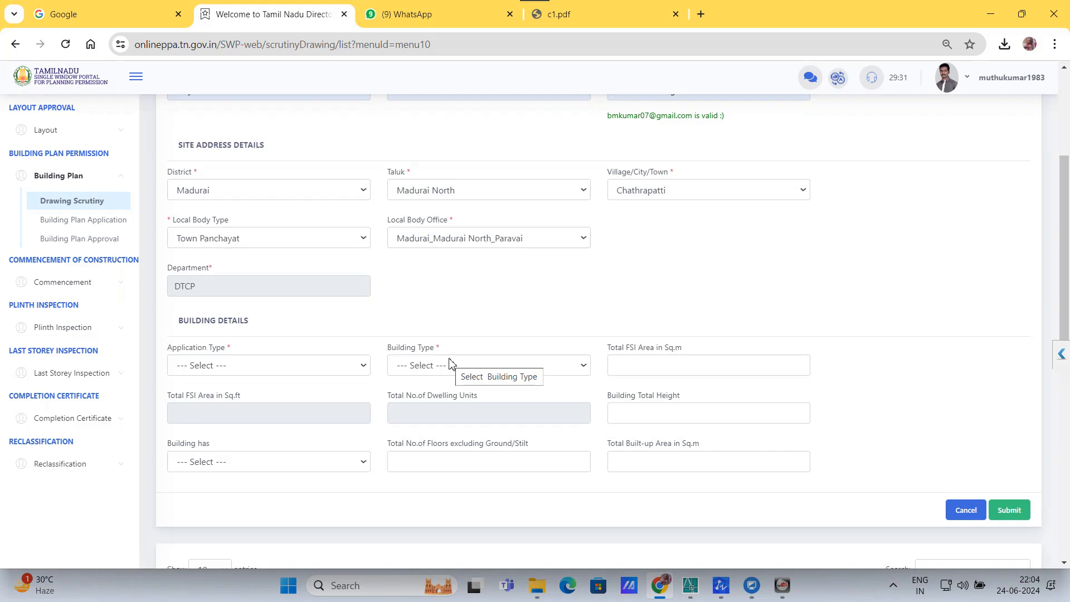
click(262, 368)
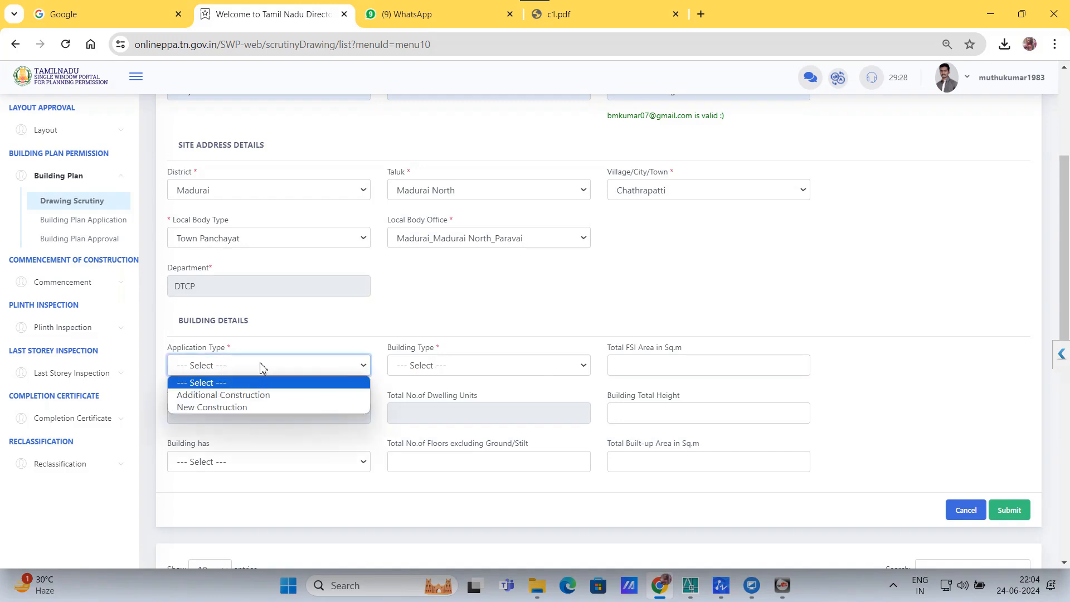
click(258, 395)
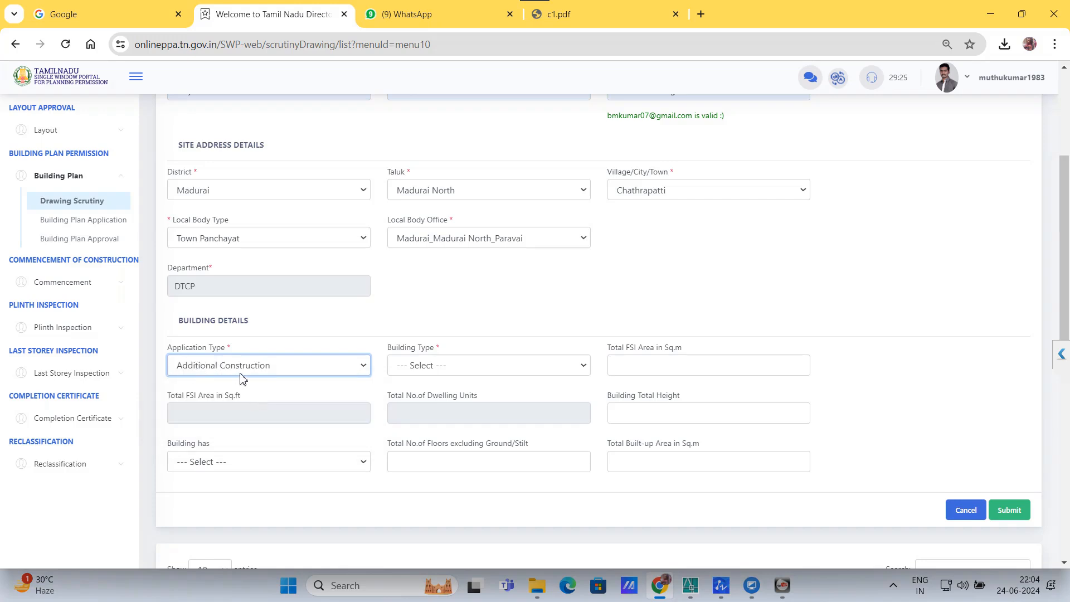
click(477, 368)
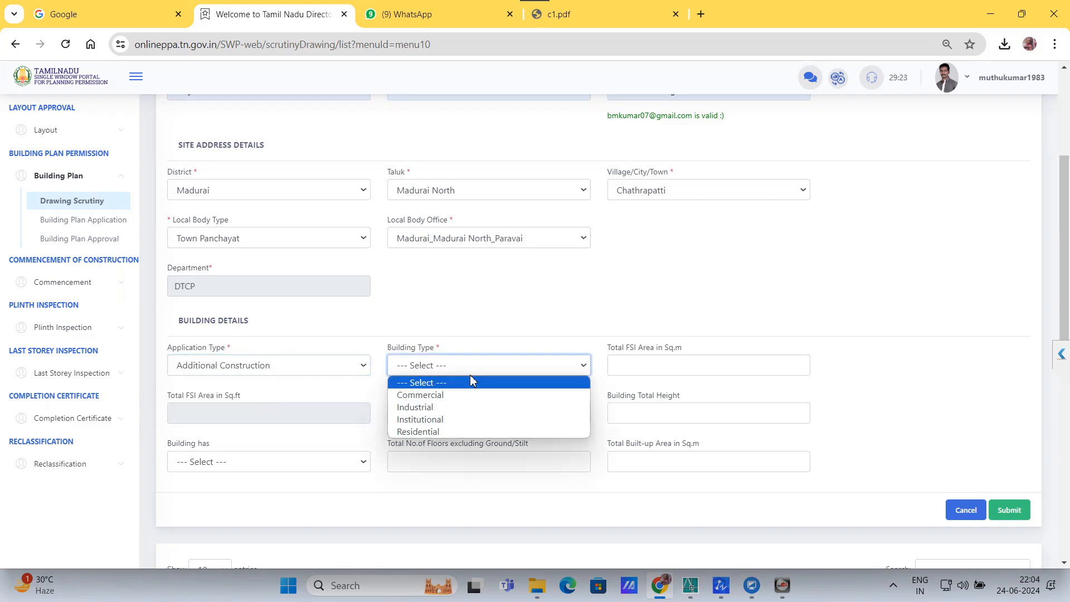
click(438, 432)
Step: Enter 15 sq.m total FSI area, 2 dwelling units and 4.29 building height
click(625, 359)
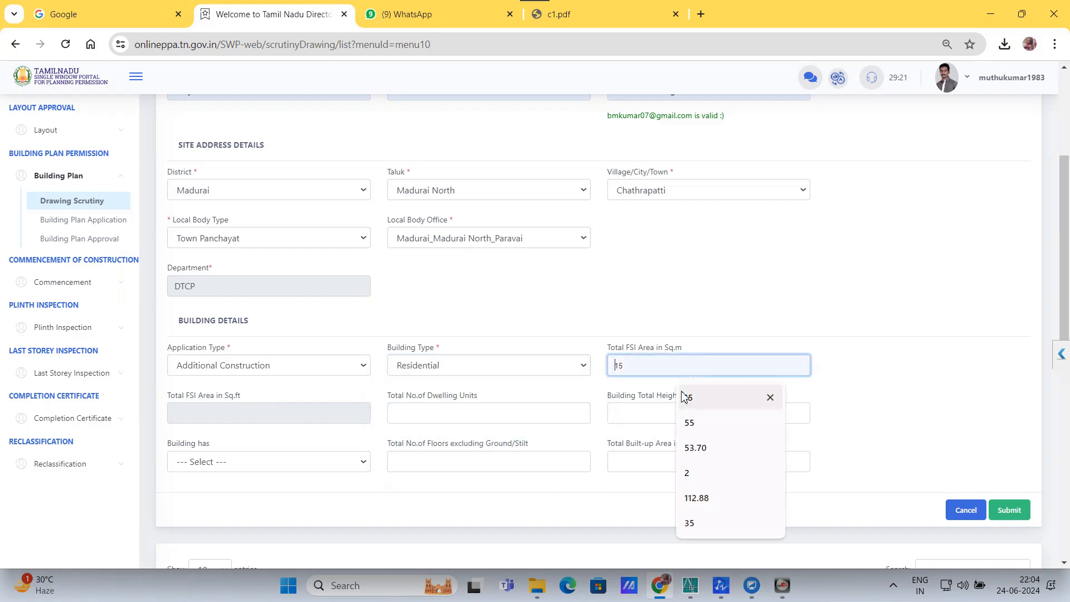
key(Down)
key(Return)
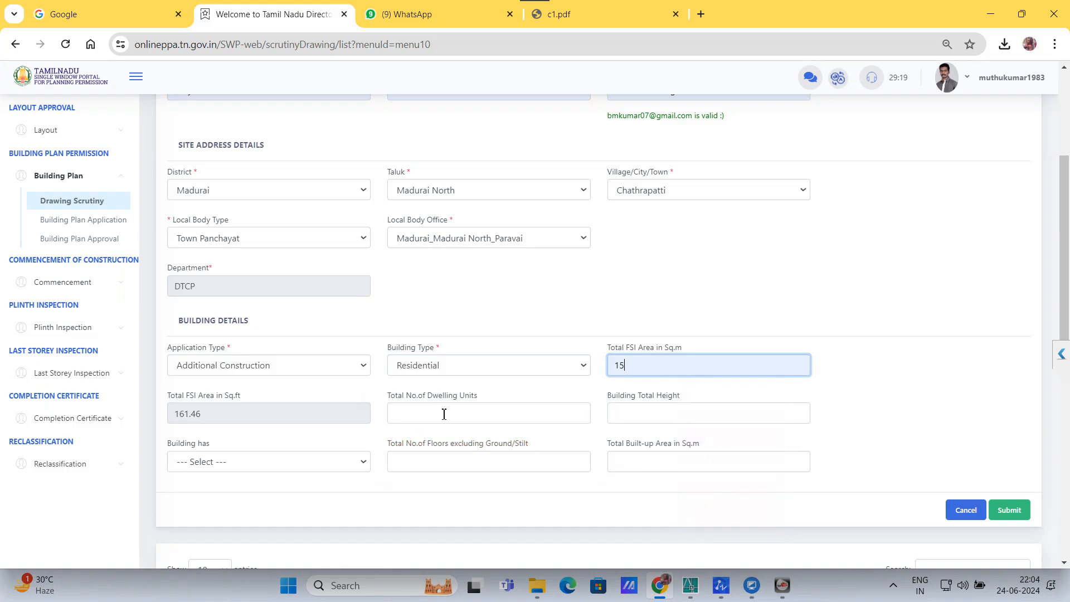
click(435, 417)
click(472, 389)
click(700, 413)
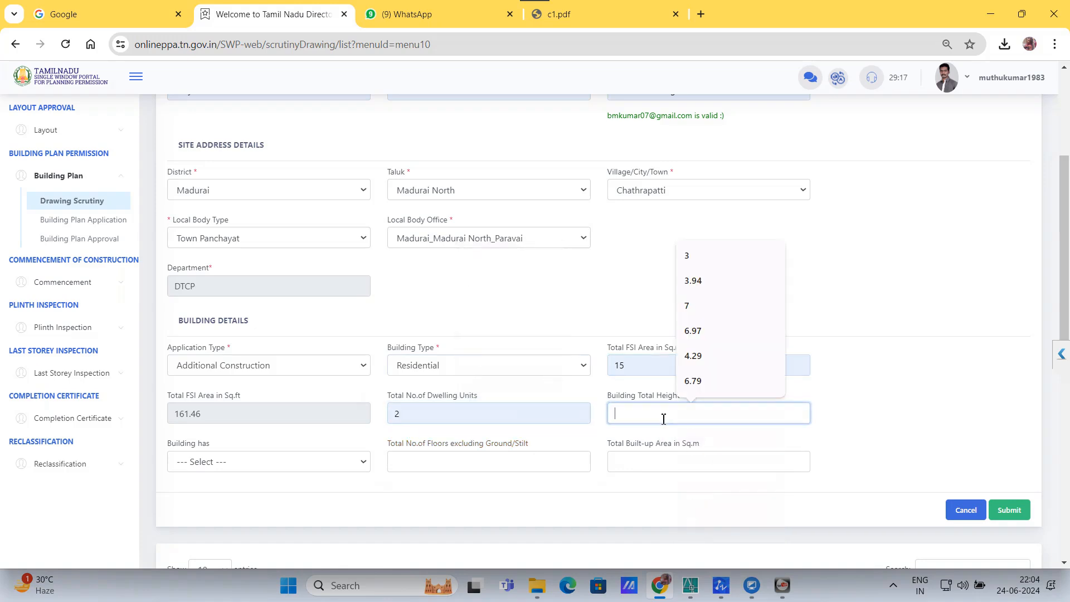
click(700, 357)
Step: Set Building has to Ground Floor, 1 floor, 152 sq.m built-up area, and submit
click(282, 462)
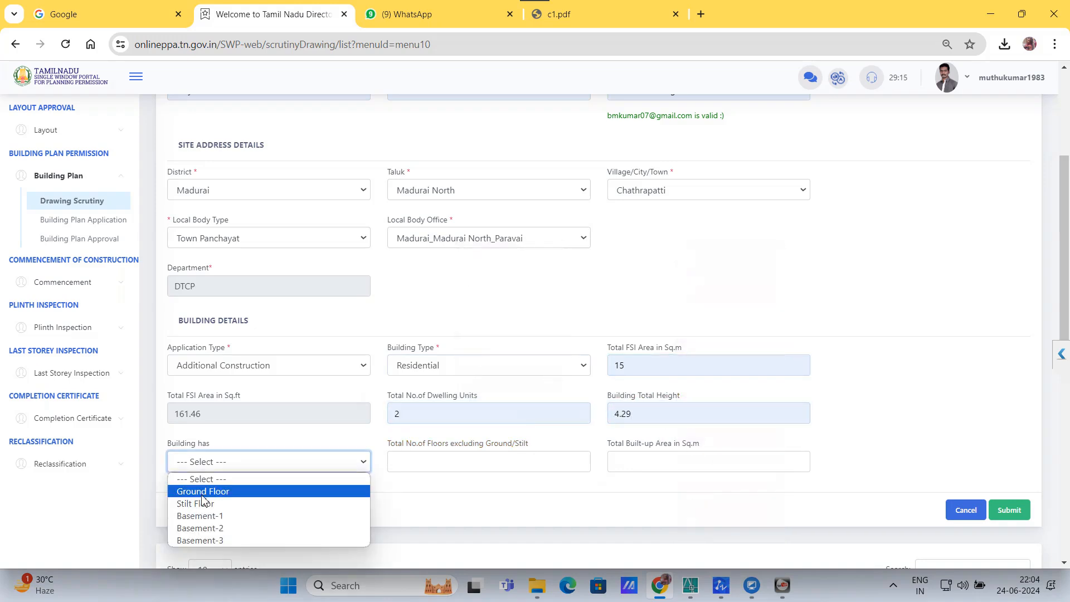
click(211, 489)
click(492, 468)
click(478, 495)
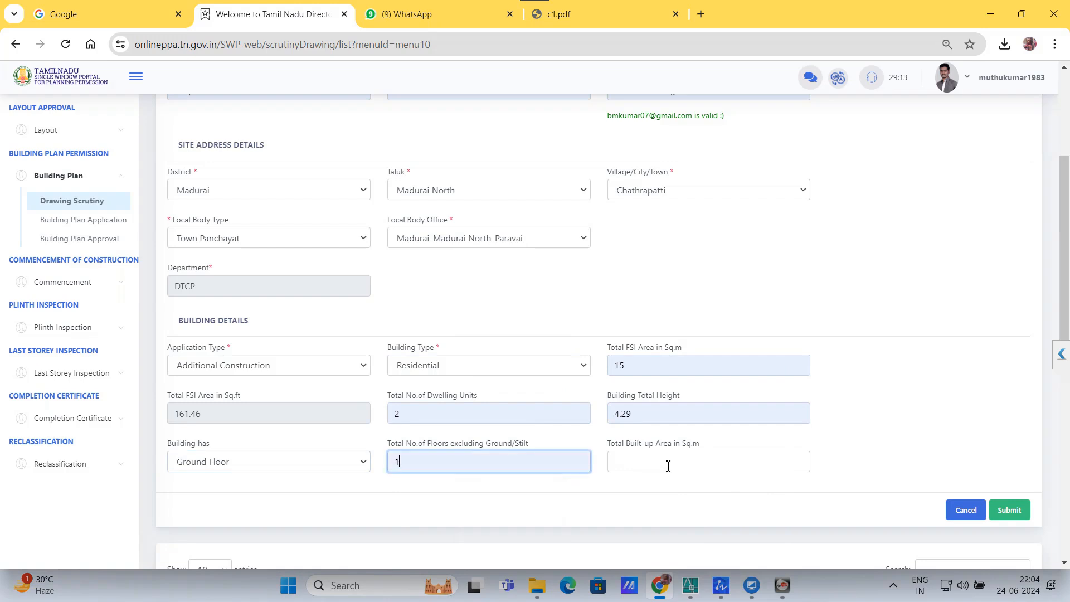
click(669, 463)
click(697, 431)
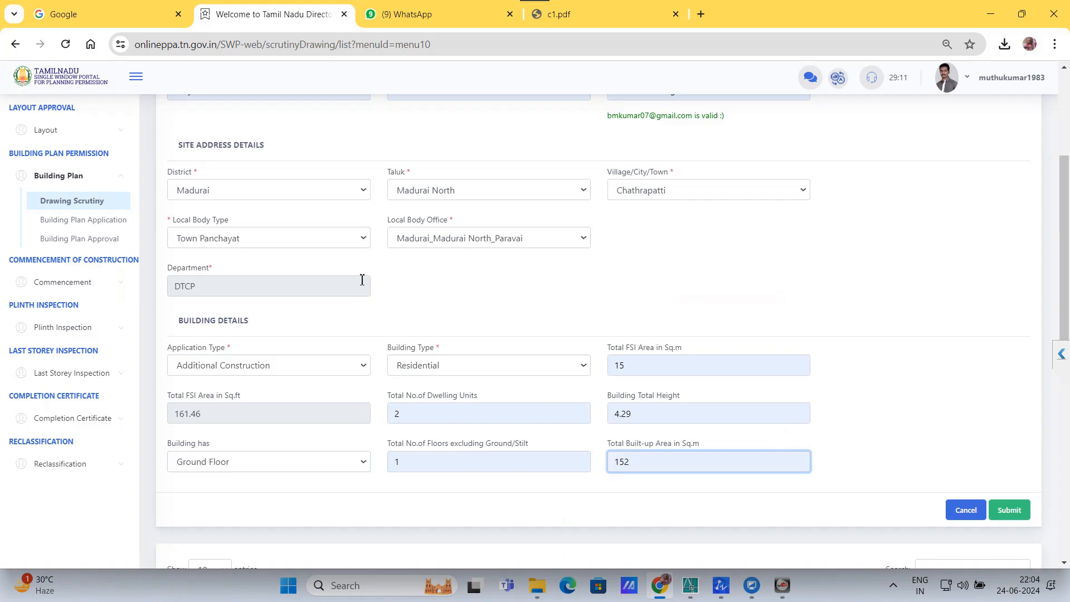
click(1006, 510)
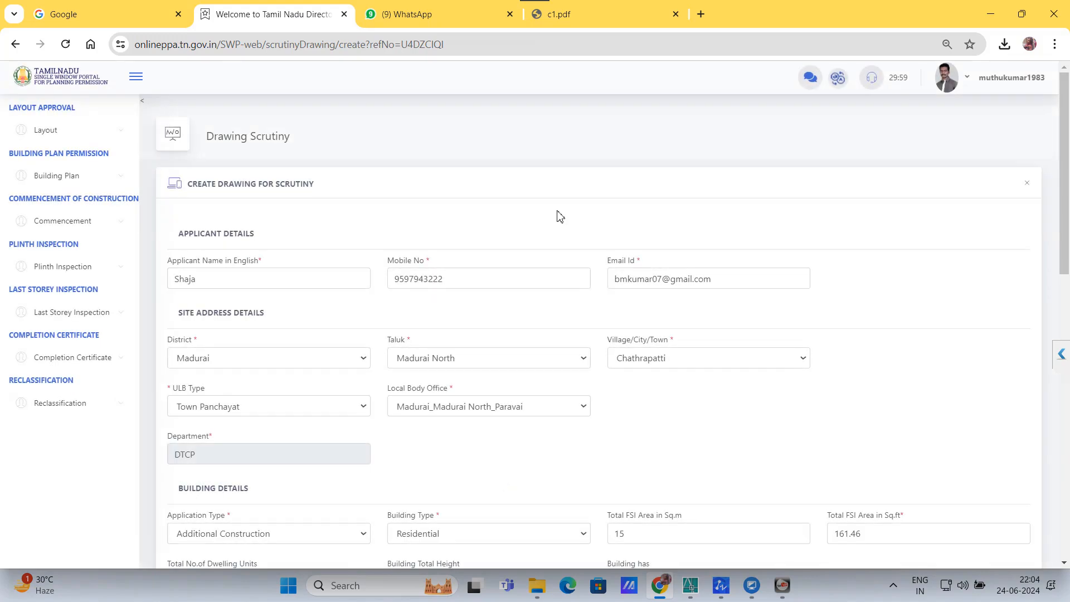
Step: Attach HOME1.dxf from the desktop as the plan file and submit the scrutiny application
scroll(559, 215, down, 3)
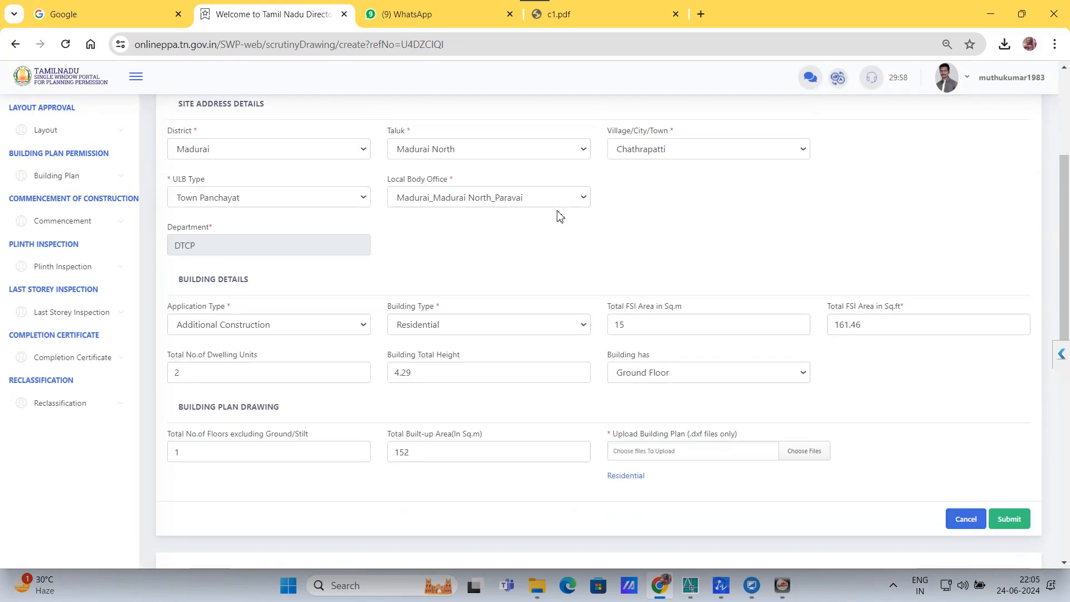
click(803, 450)
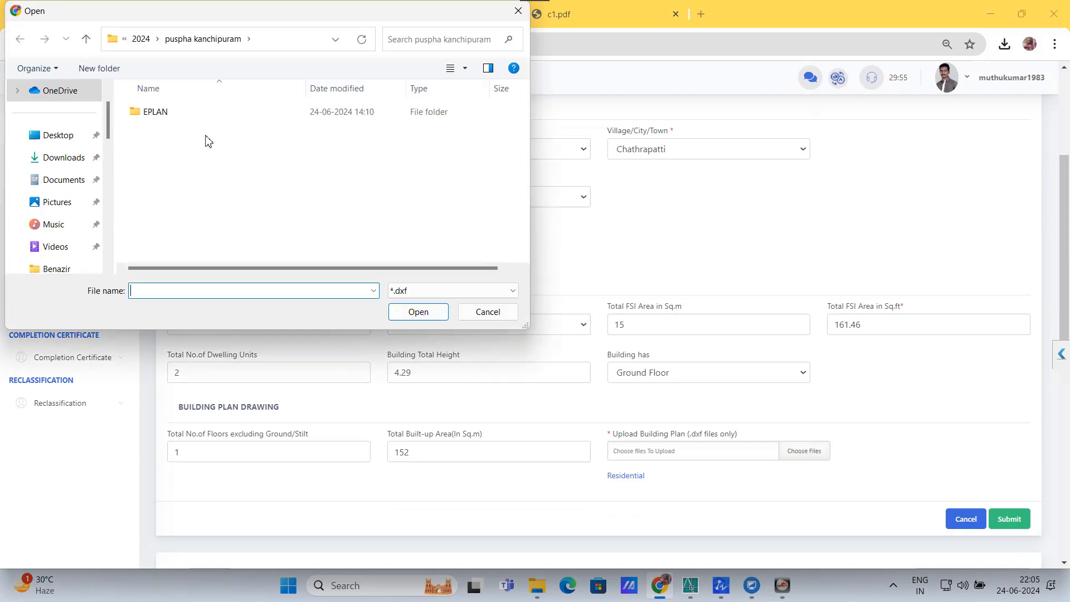
click(54, 136)
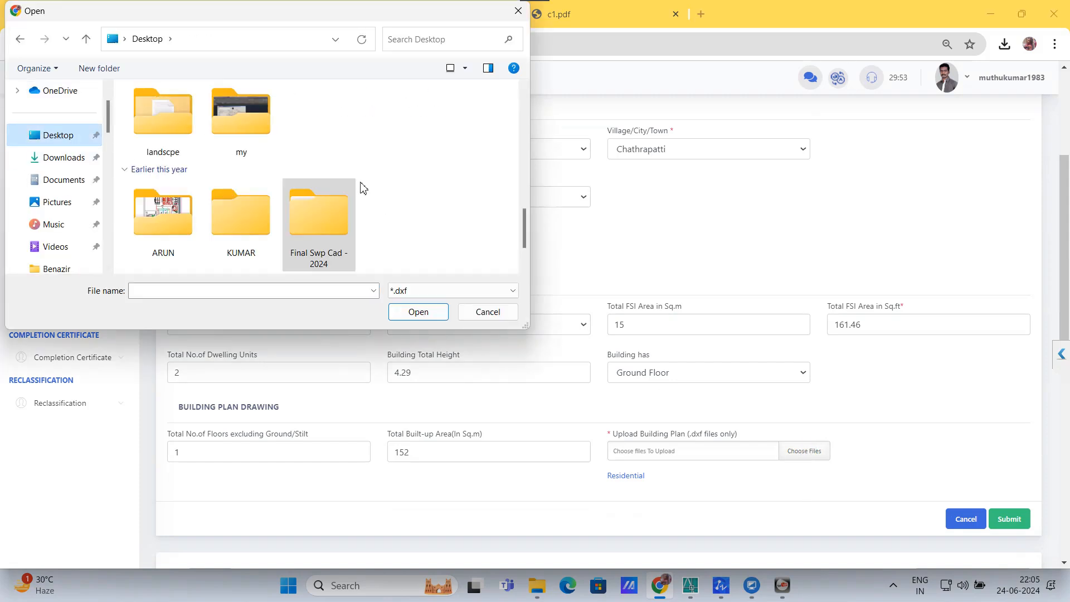
scroll(363, 187, up, 3)
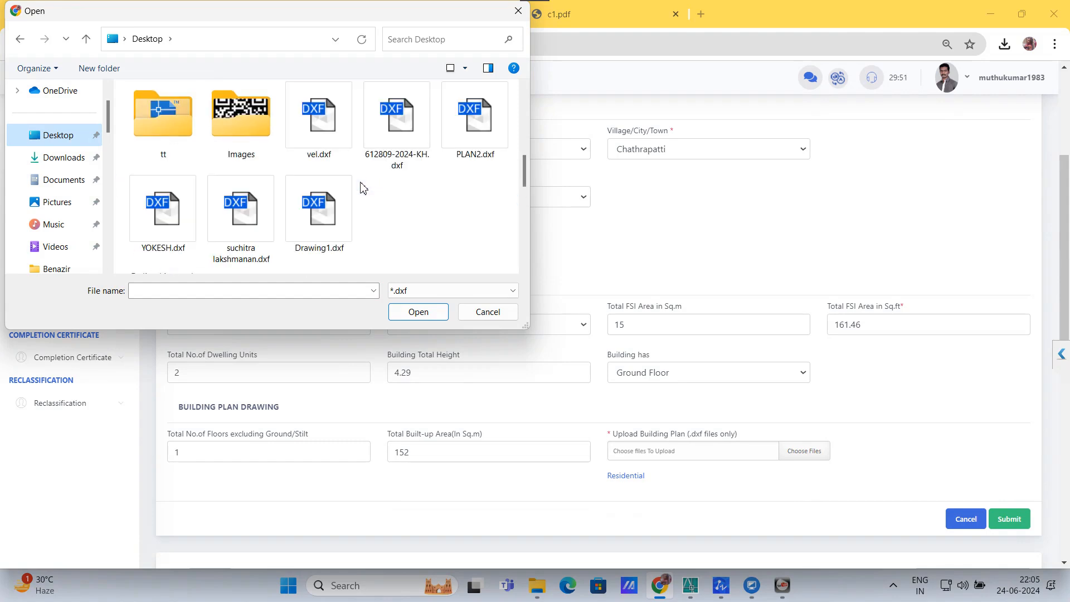
scroll(446, 177, down, 2)
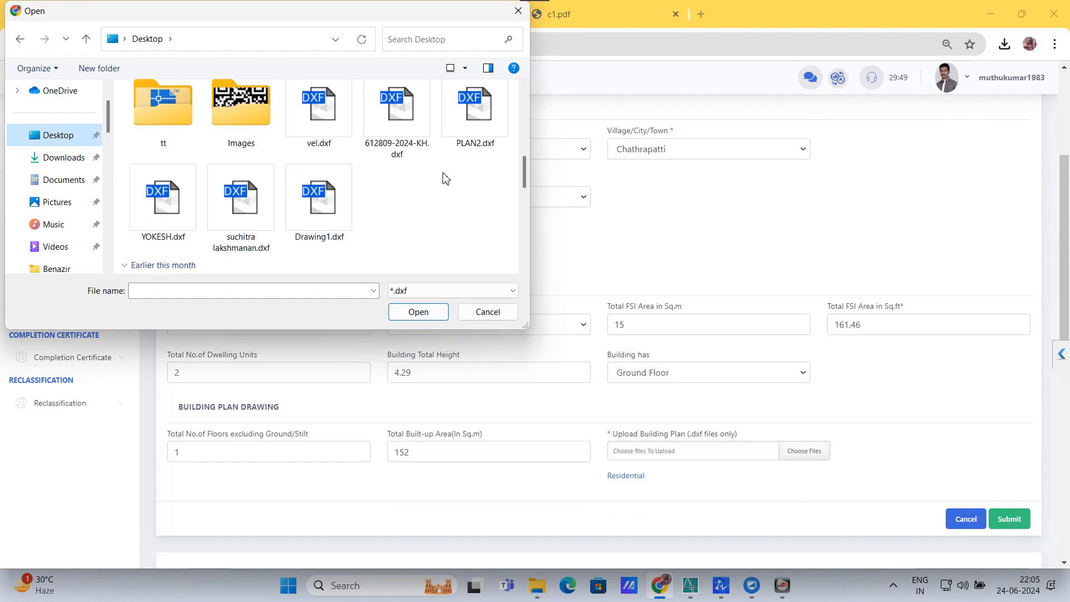
scroll(446, 177, up, 4)
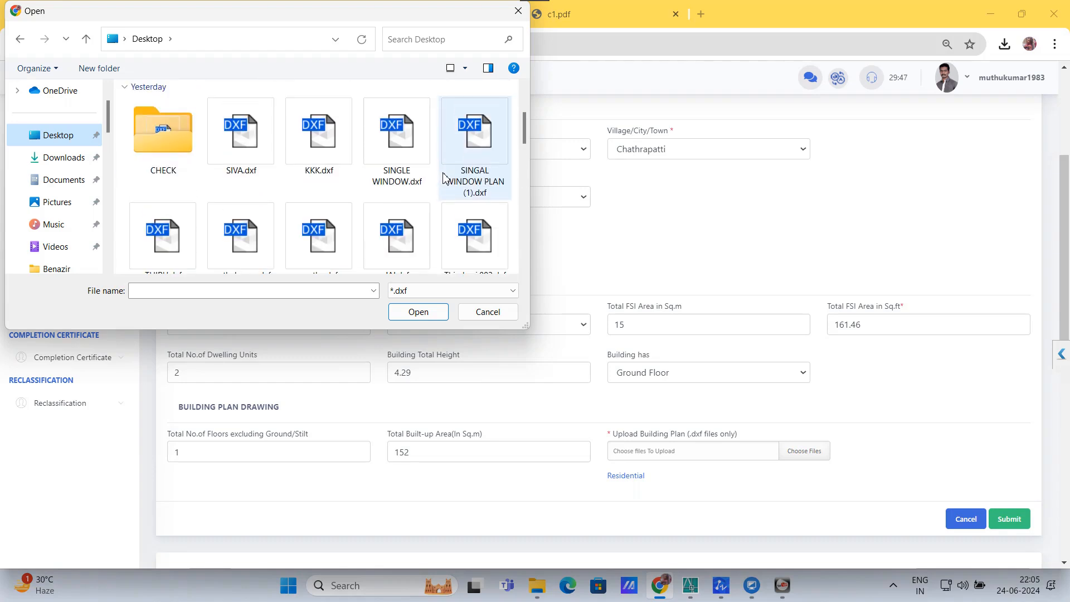
scroll(444, 177, up, 2)
double_click(187, 167)
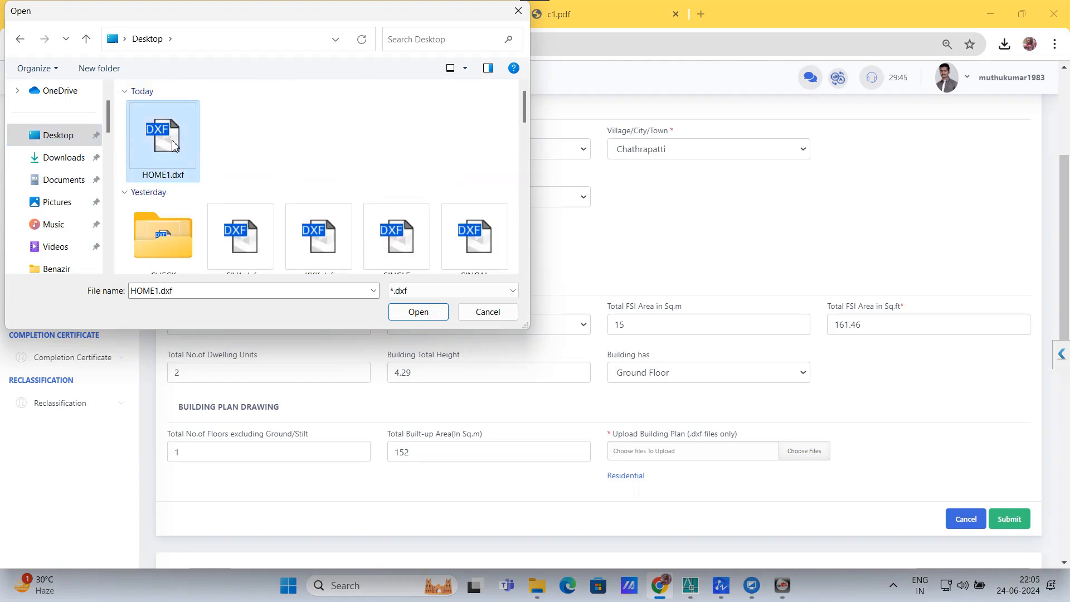
click(1009, 554)
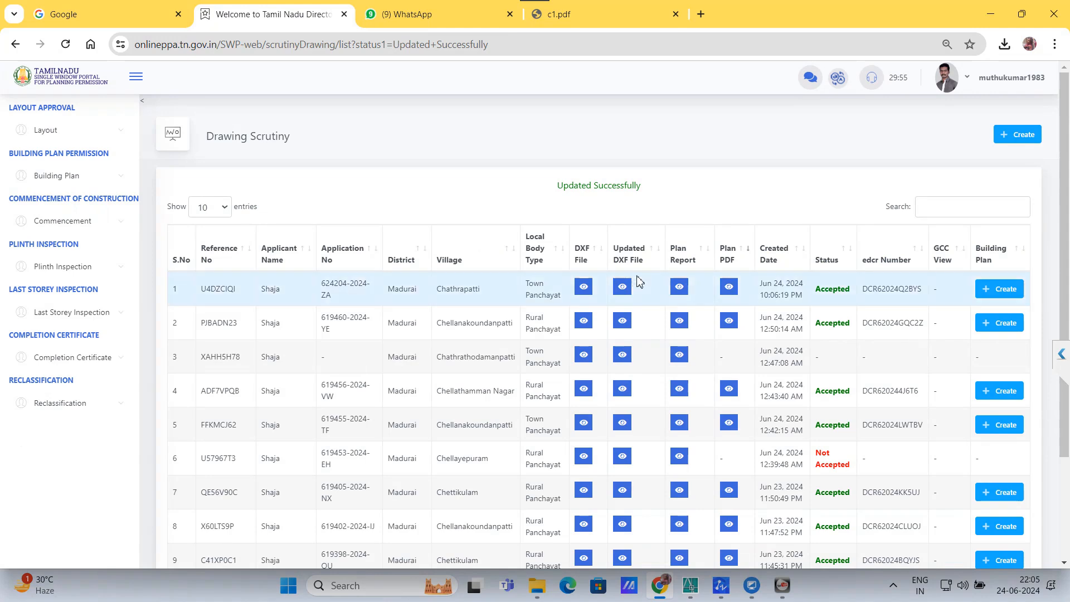
click(729, 287)
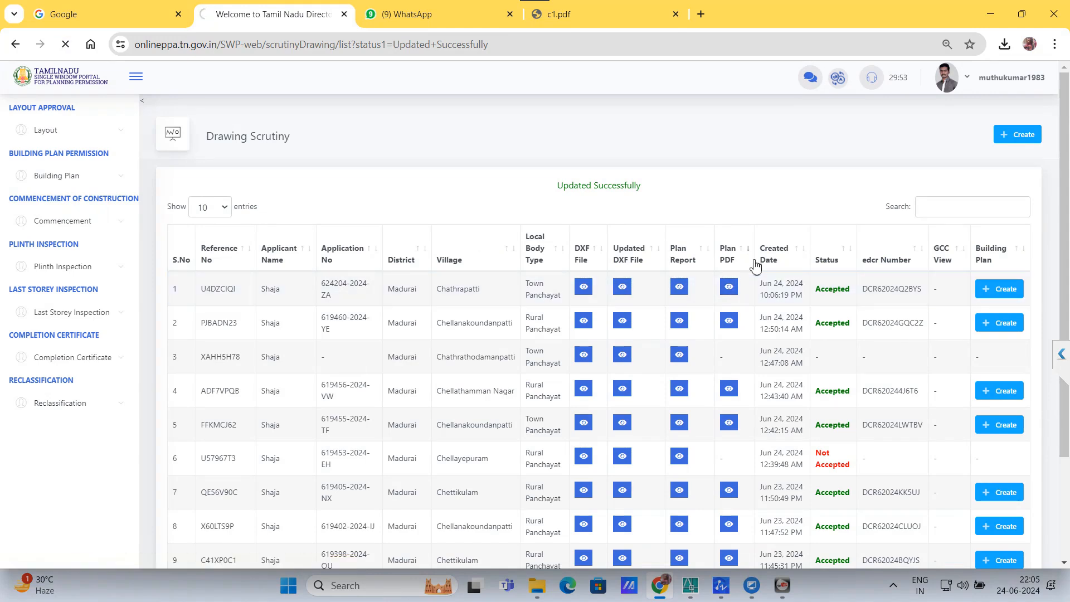
click(875, 84)
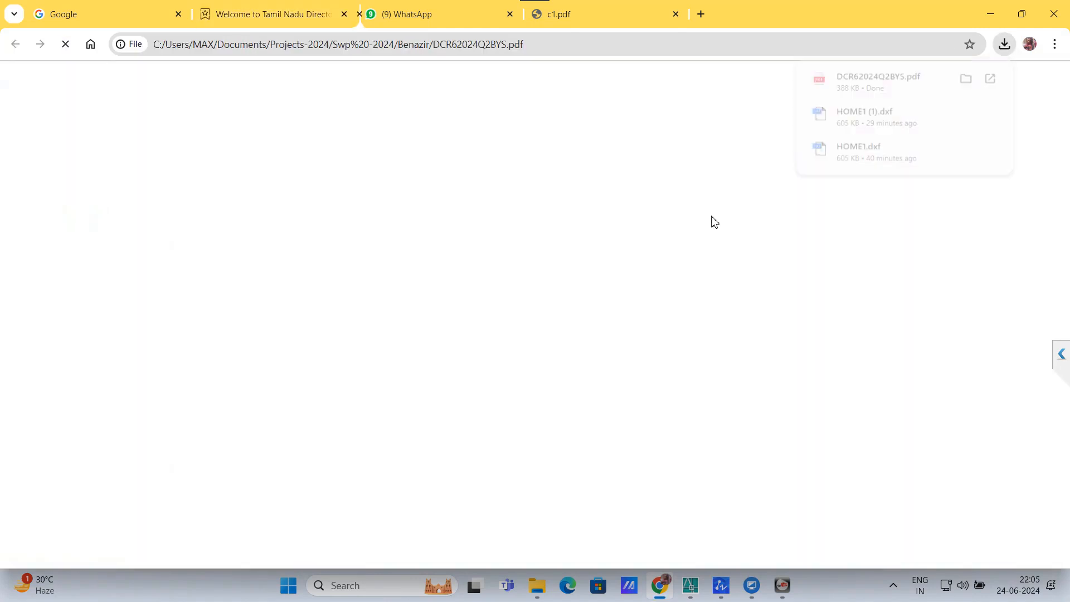
scroll(418, 173, down, 5)
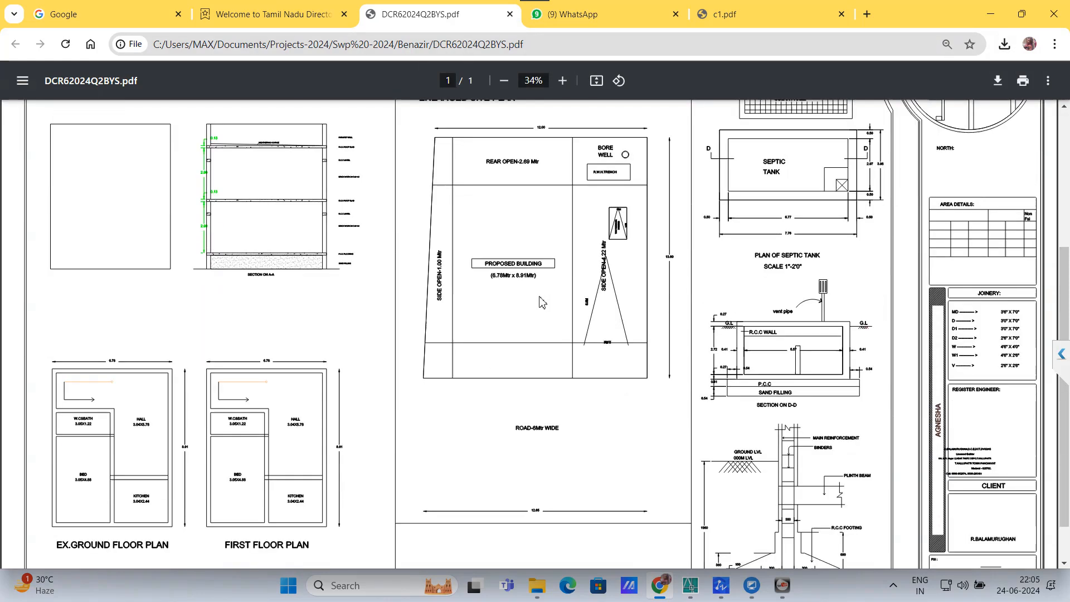
click(273, 14)
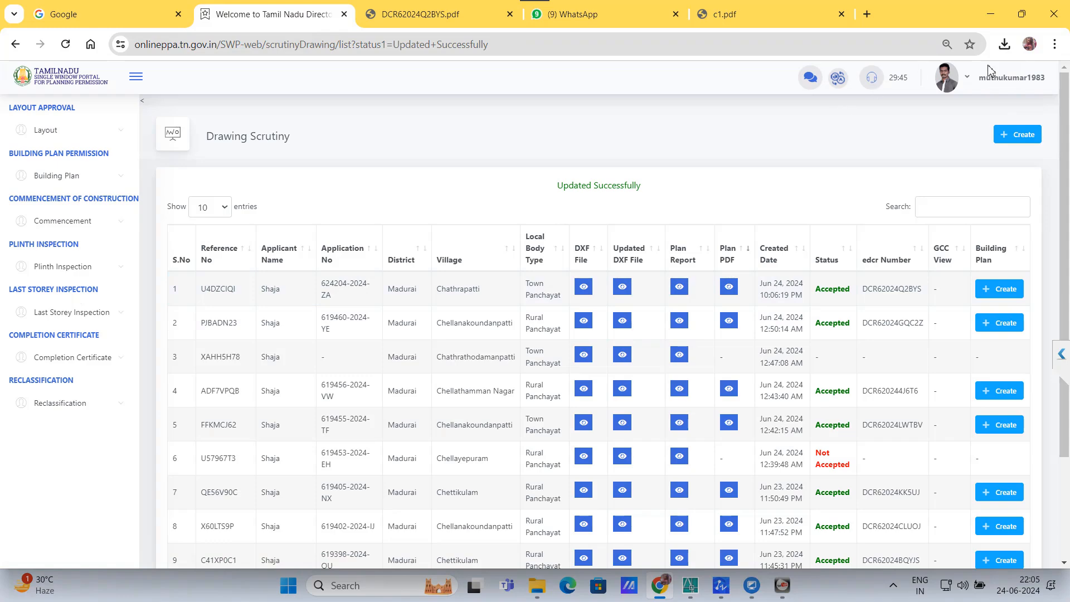
click(1005, 44)
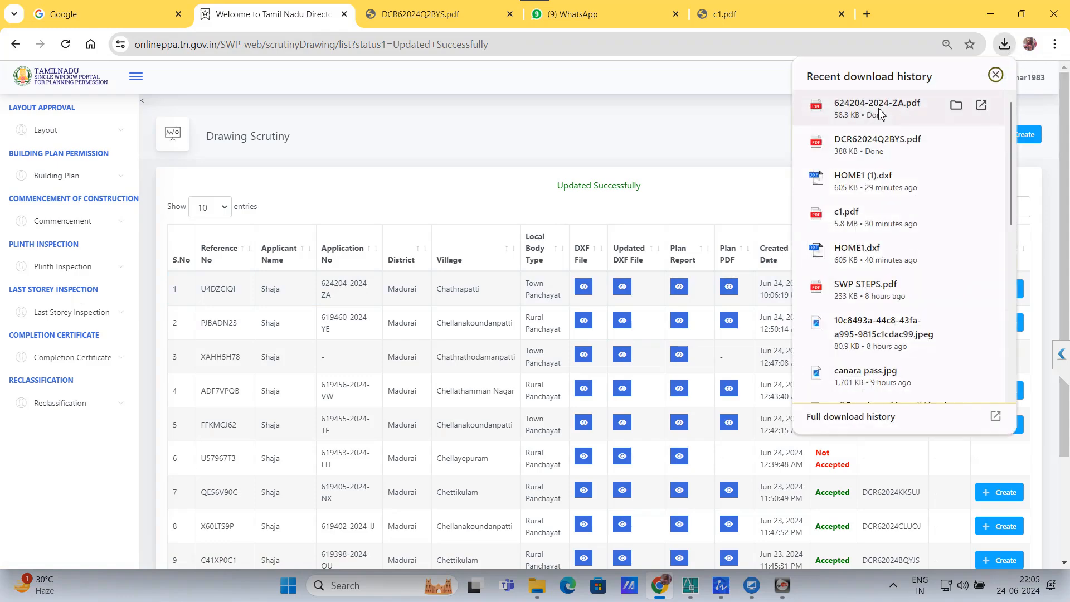
click(897, 108)
scroll(597, 234, down, 11)
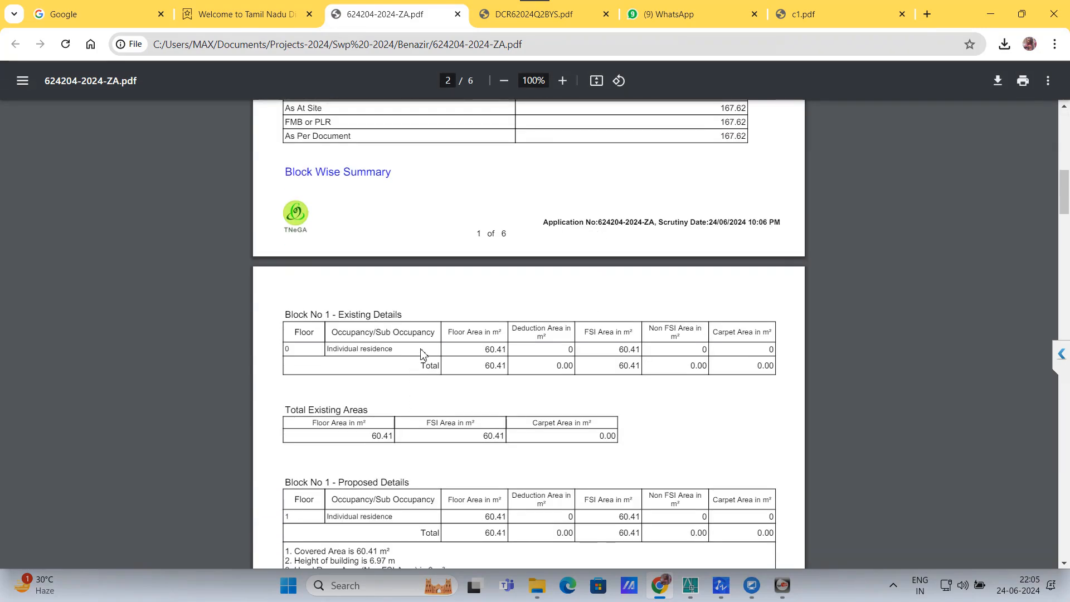
scroll(422, 354, up, 5)
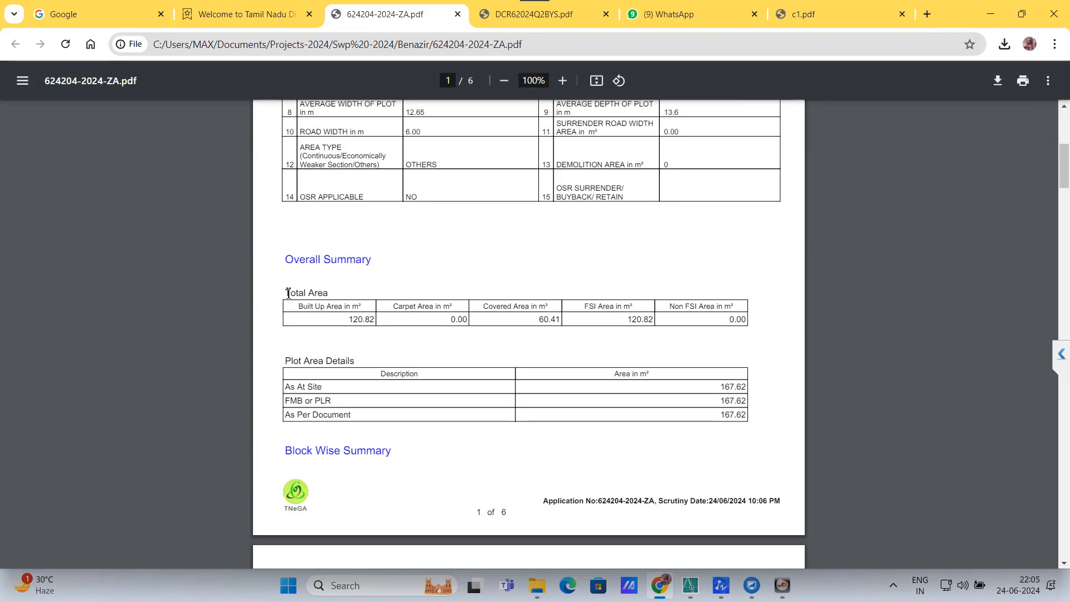
drag(288, 293, 381, 322)
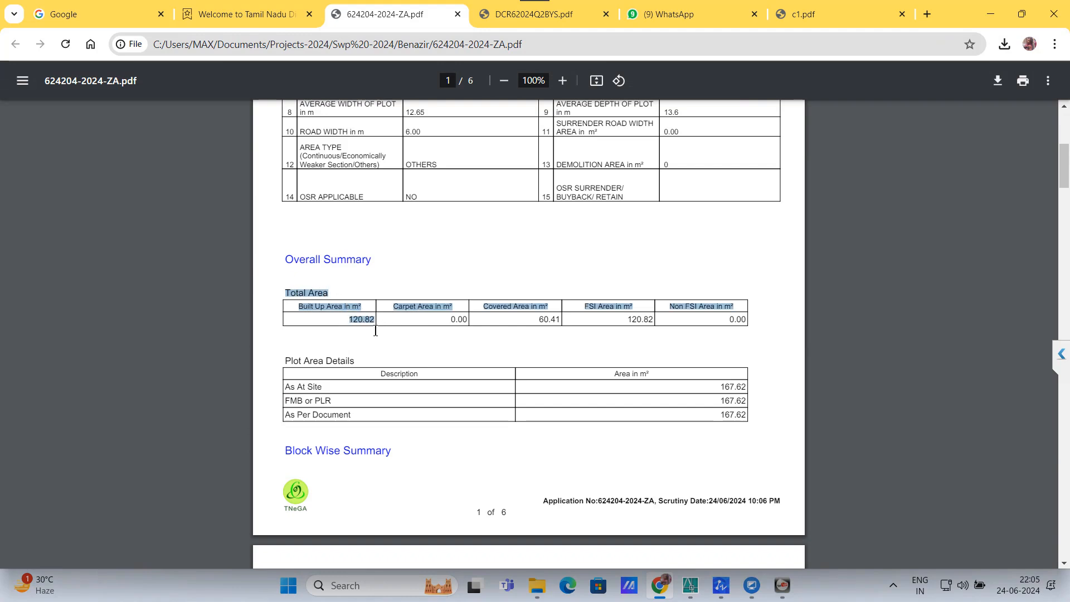
scroll(403, 295, down, 5)
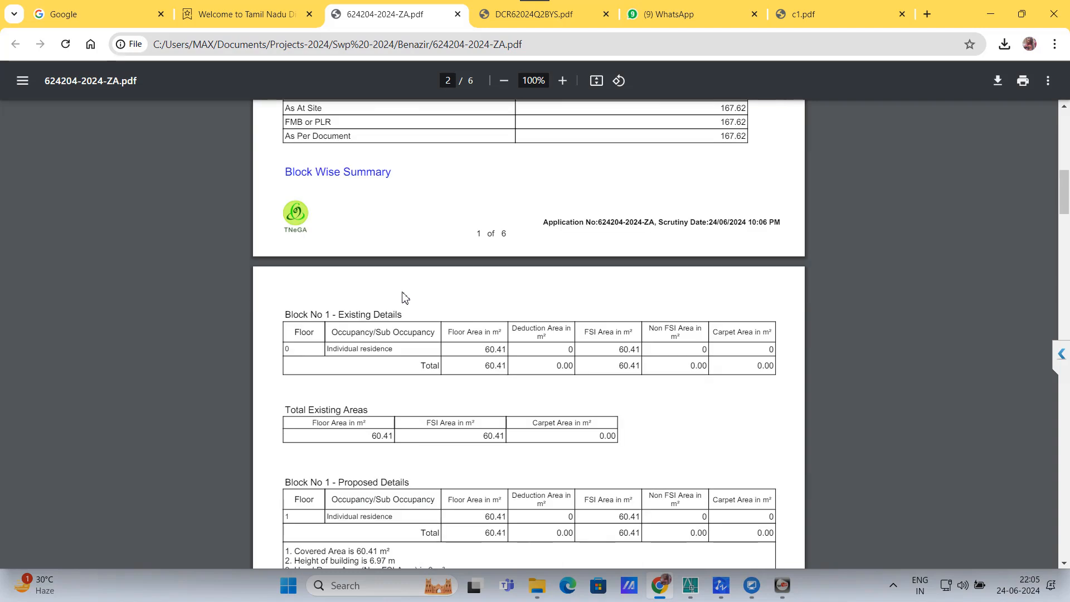
drag(342, 314, 430, 329)
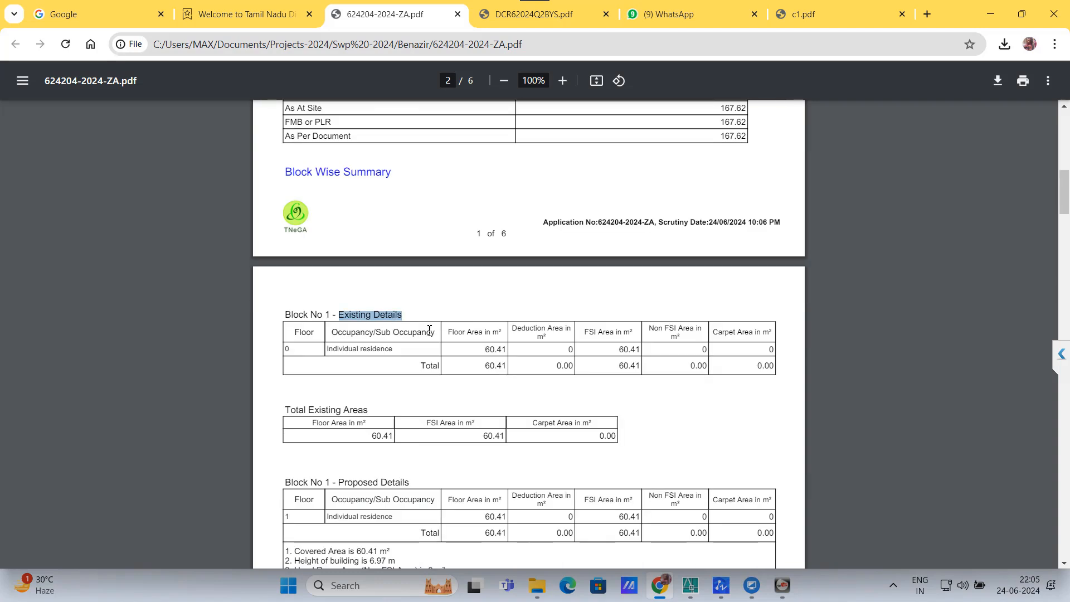
drag(484, 367, 510, 367)
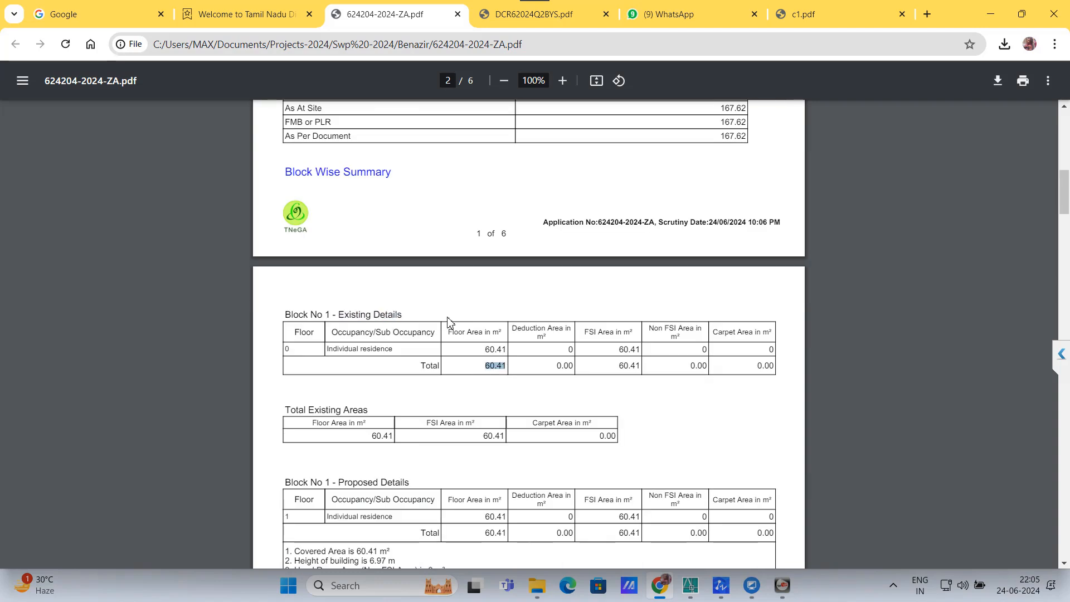
scroll(407, 357, down, 2)
drag(304, 342, 510, 395)
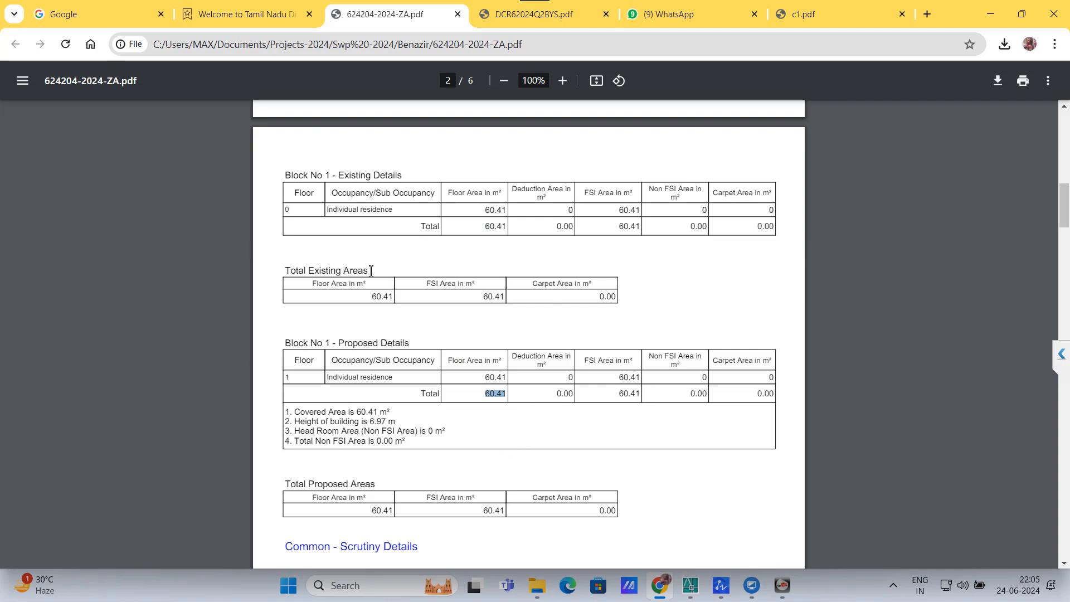
drag(372, 271, 271, 270)
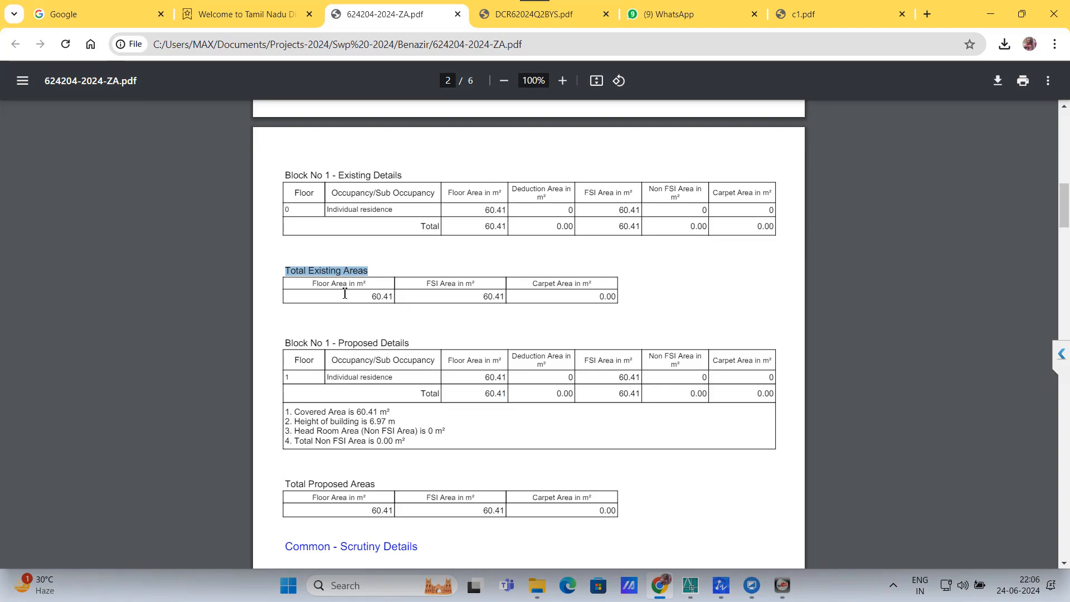
scroll(381, 300, up, 9)
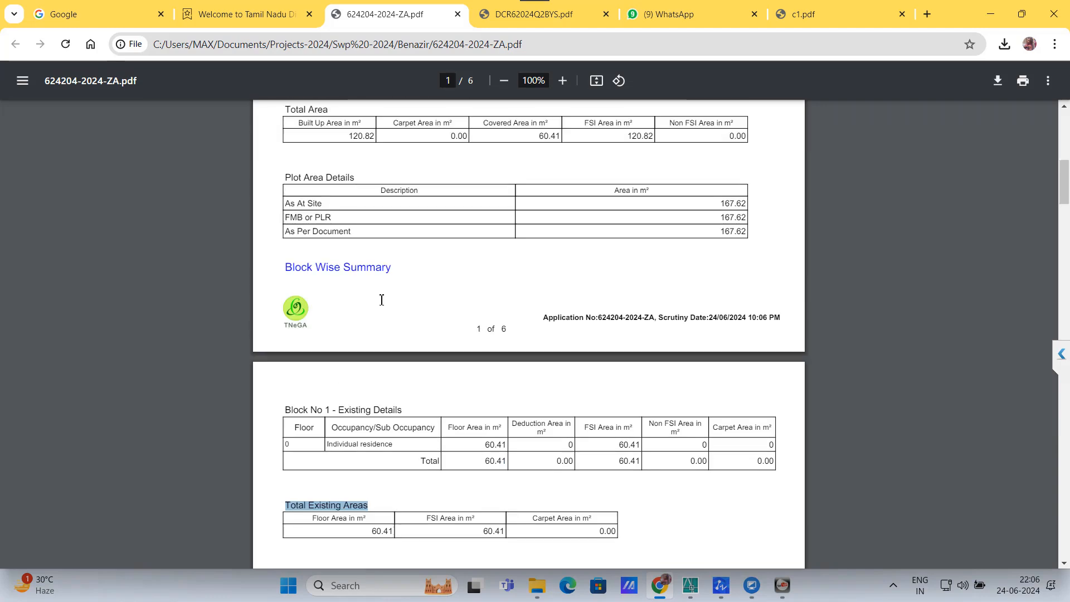
scroll(430, 296, down, 8)
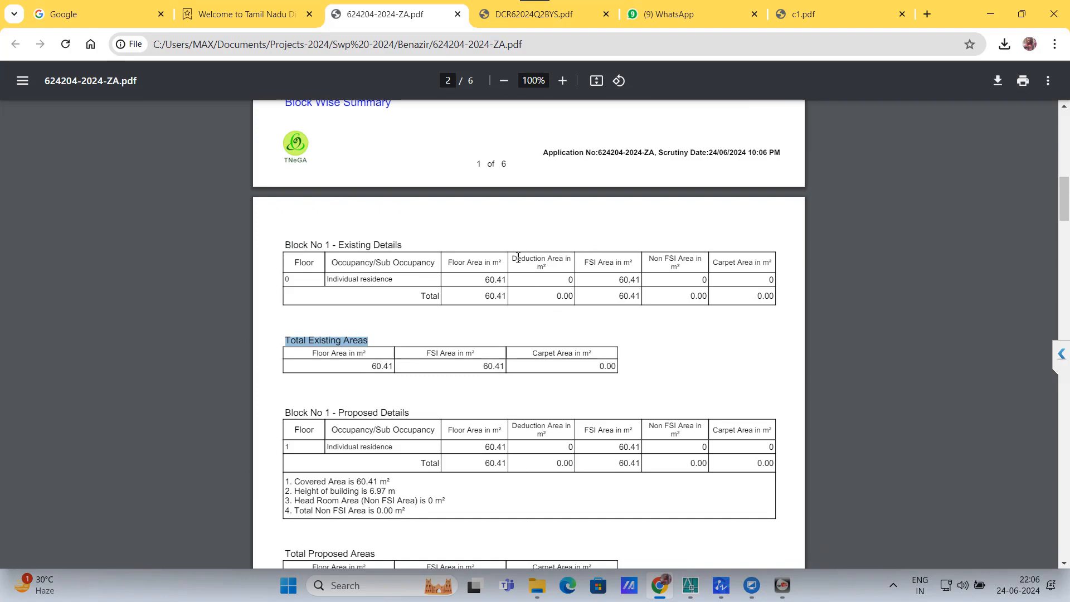
scroll(517, 257, down, 20)
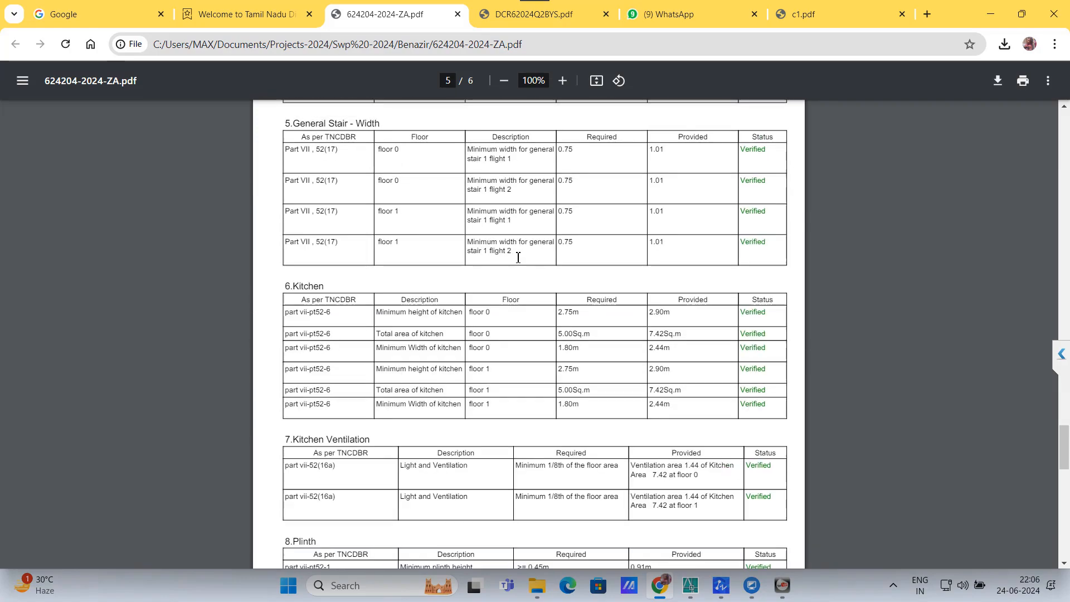
scroll(517, 257, down, 15)
scroll(518, 258, up, 13)
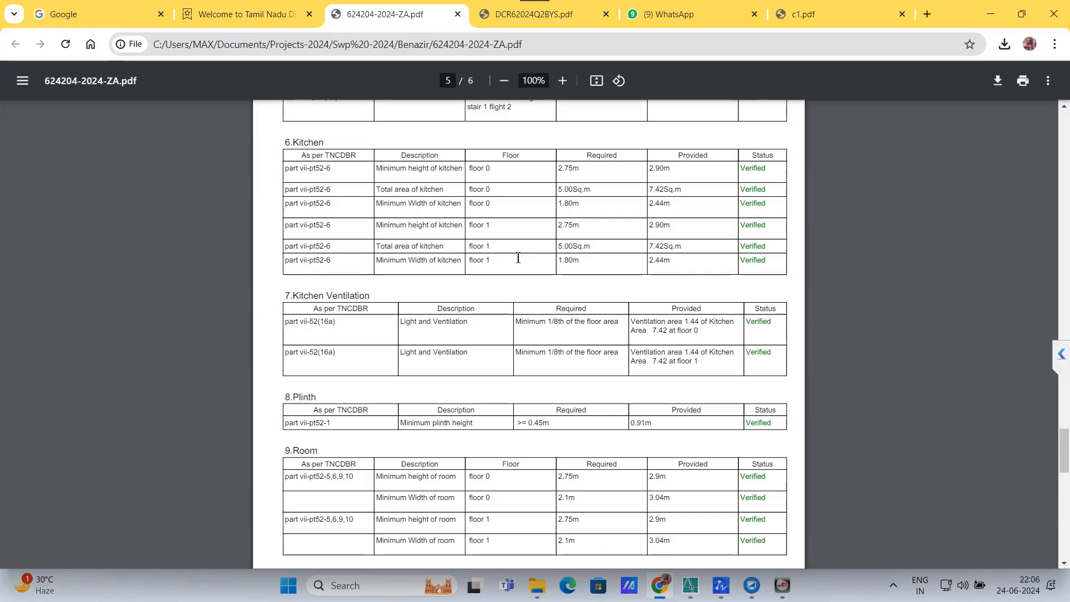
scroll(518, 257, up, 20)
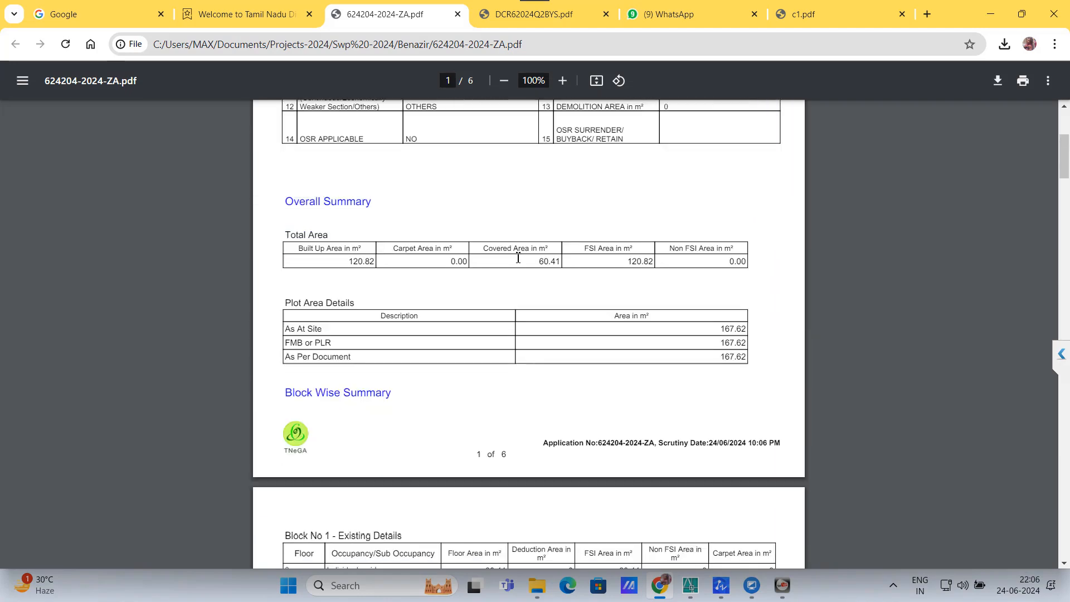
scroll(518, 257, up, 8)
mouse_move(700, 593)
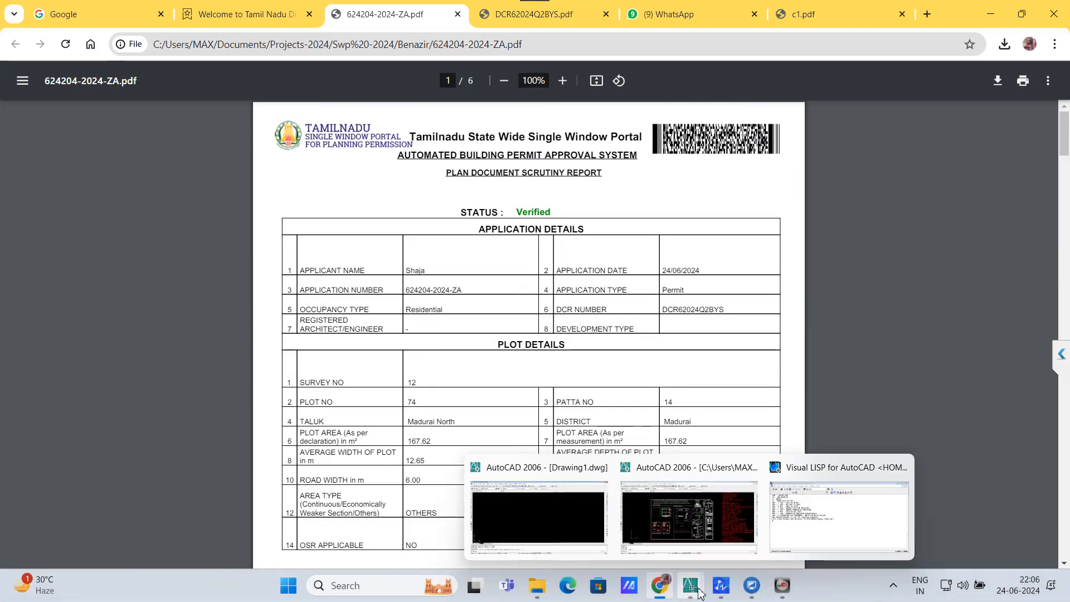
Step: Look over the HOME1.dxf drawing in AutoCAD, then switch to the WhatsApp Web tab in Chrome
click(713, 529)
scroll(461, 266, down, 3)
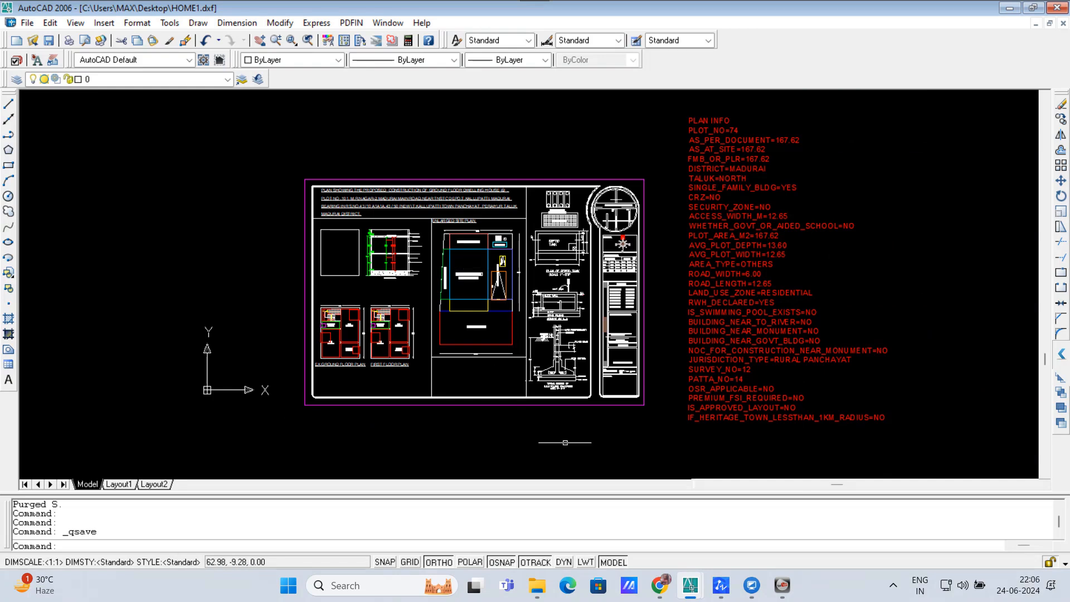
mouse_move(659, 586)
click(658, 492)
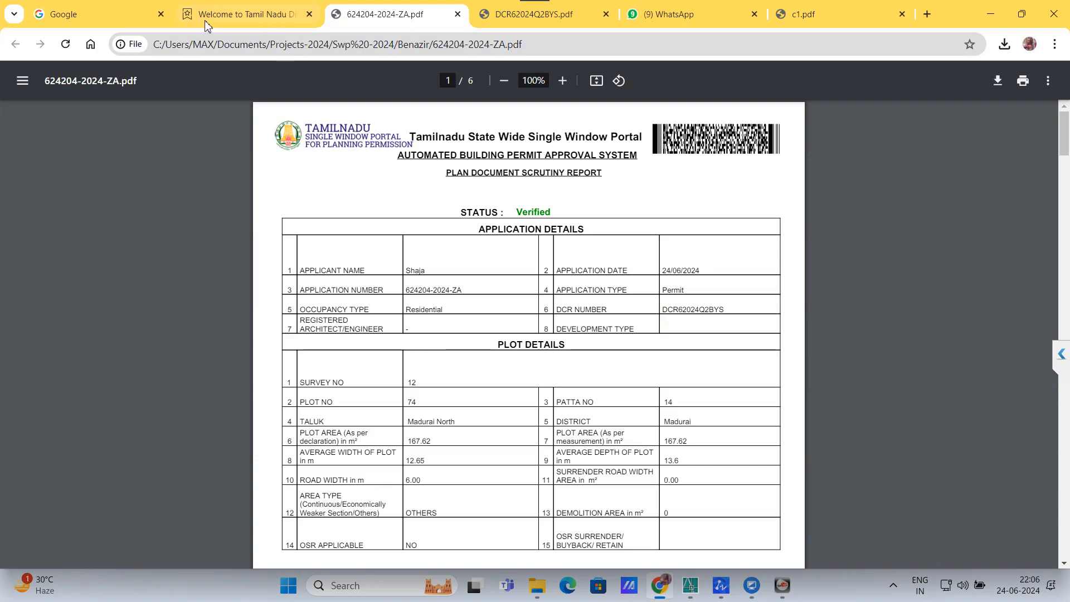
click(666, 15)
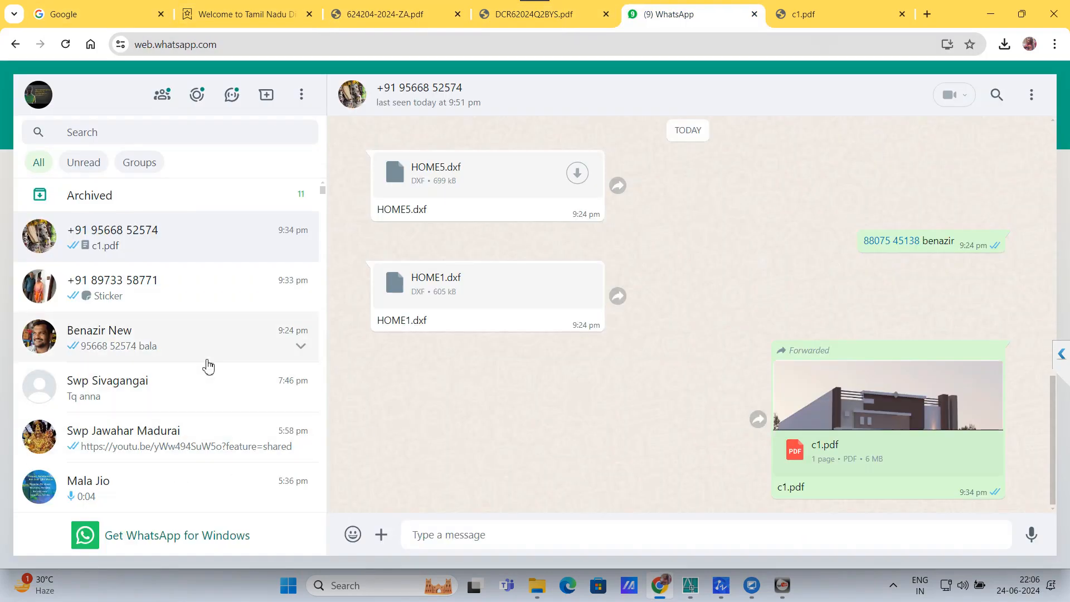
Step: Download plan.pdf from the older chat with shared PDFs and view it as plan (2).pdf
scroll(207, 366, down, 10)
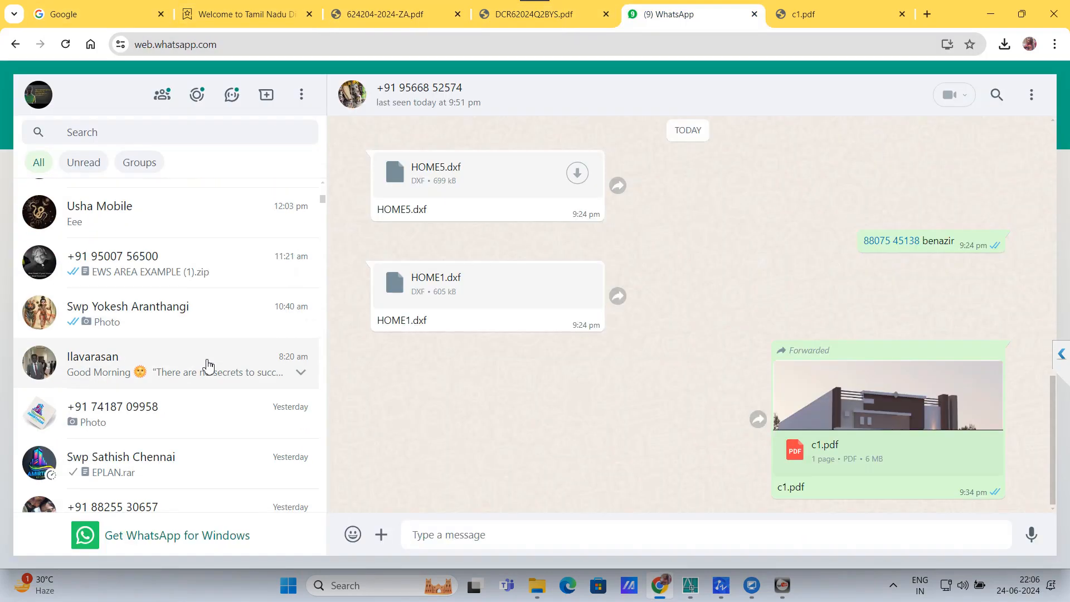
scroll(208, 366, down, 4)
scroll(207, 366, down, 5)
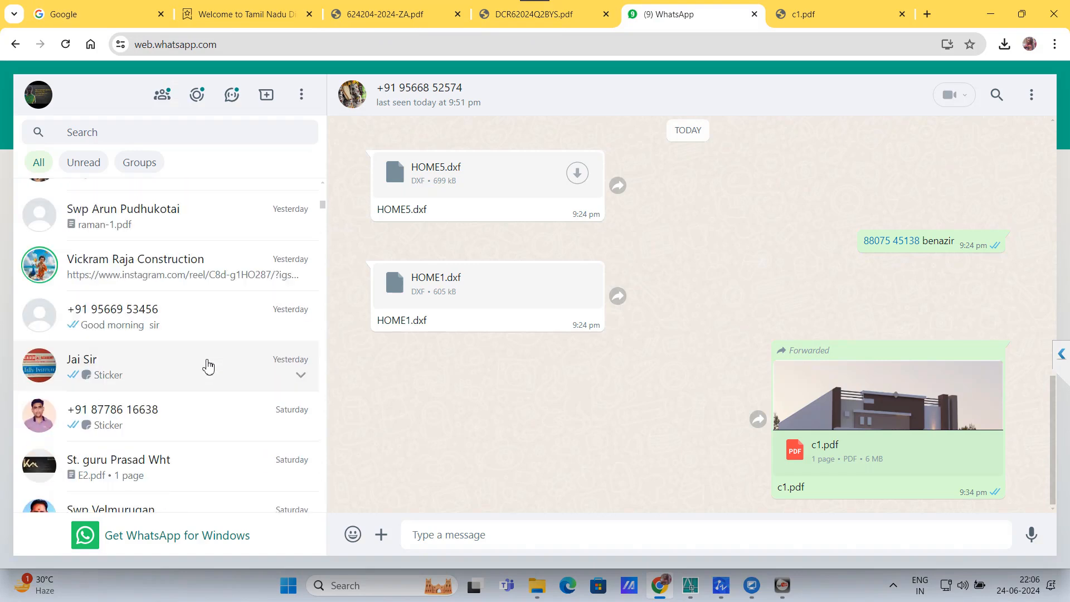
click(205, 435)
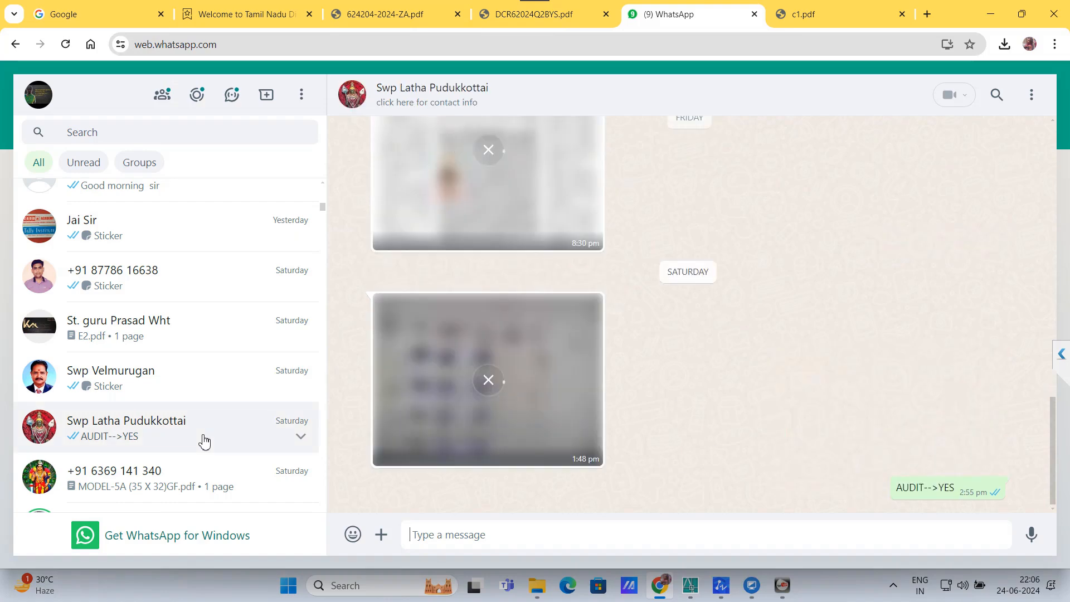
scroll(205, 440, down, 3)
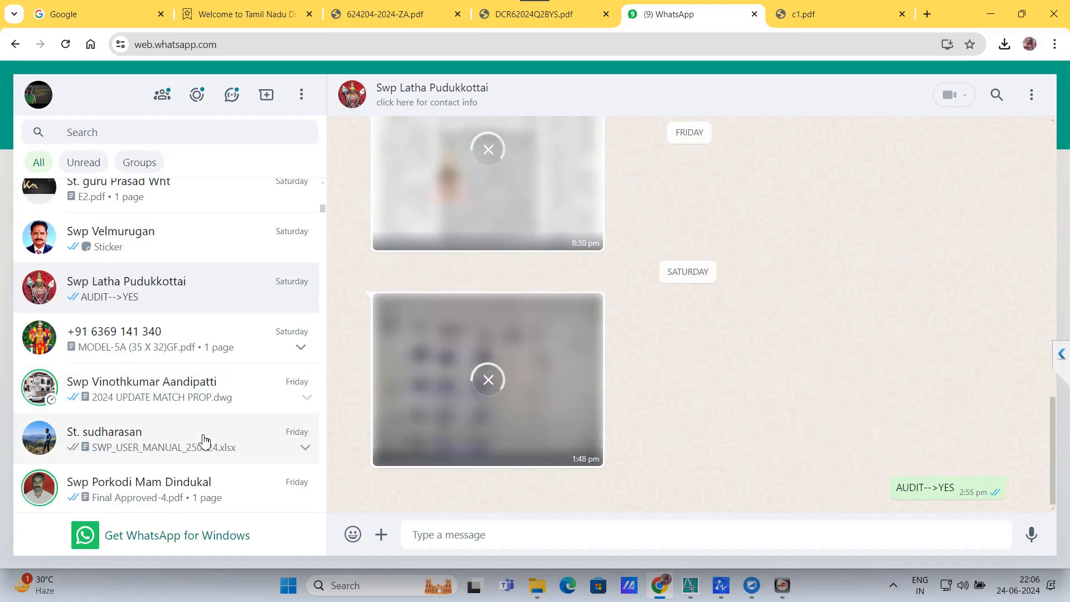
click(167, 504)
scroll(711, 379, up, 5)
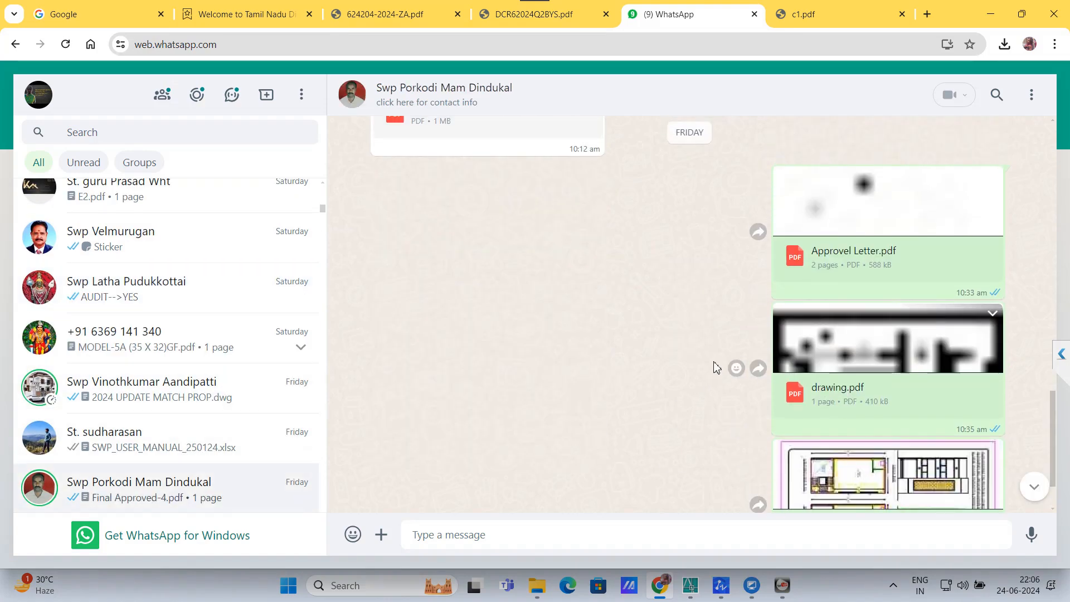
click(540, 300)
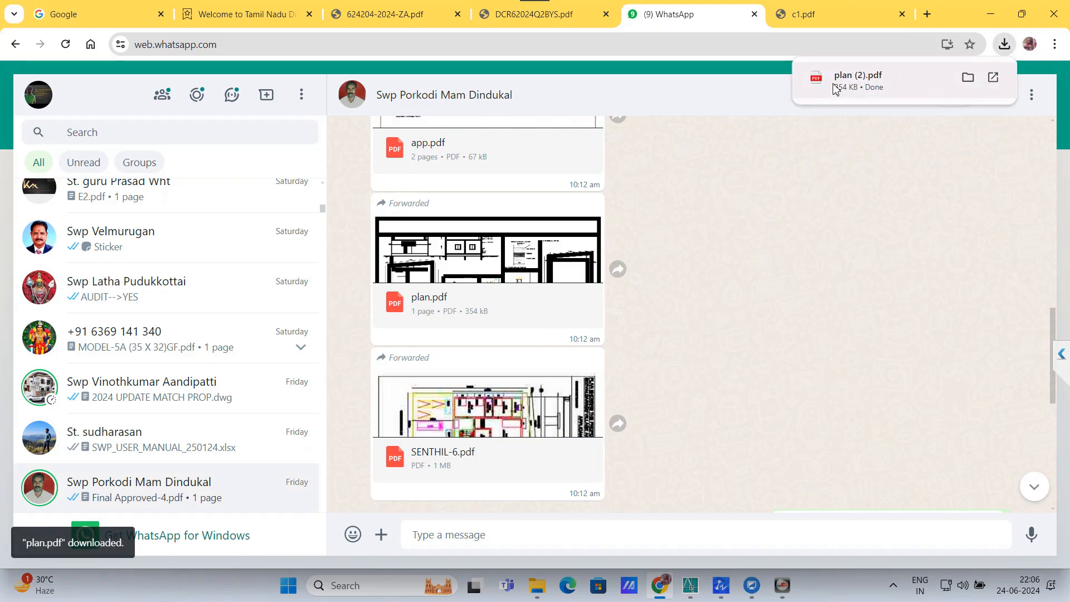
click(886, 81)
scroll(559, 369, down, 5)
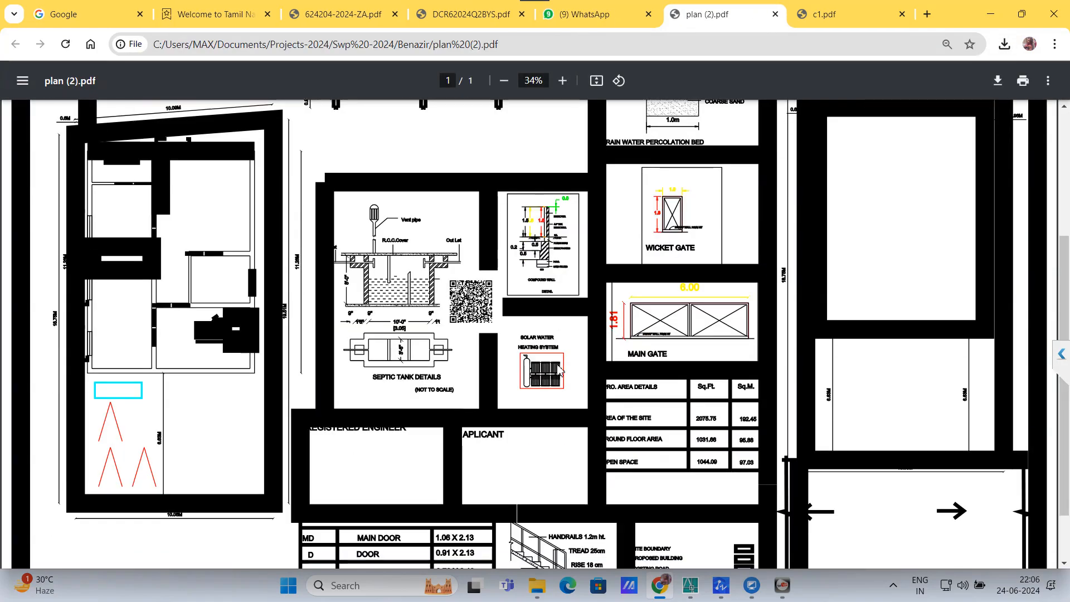
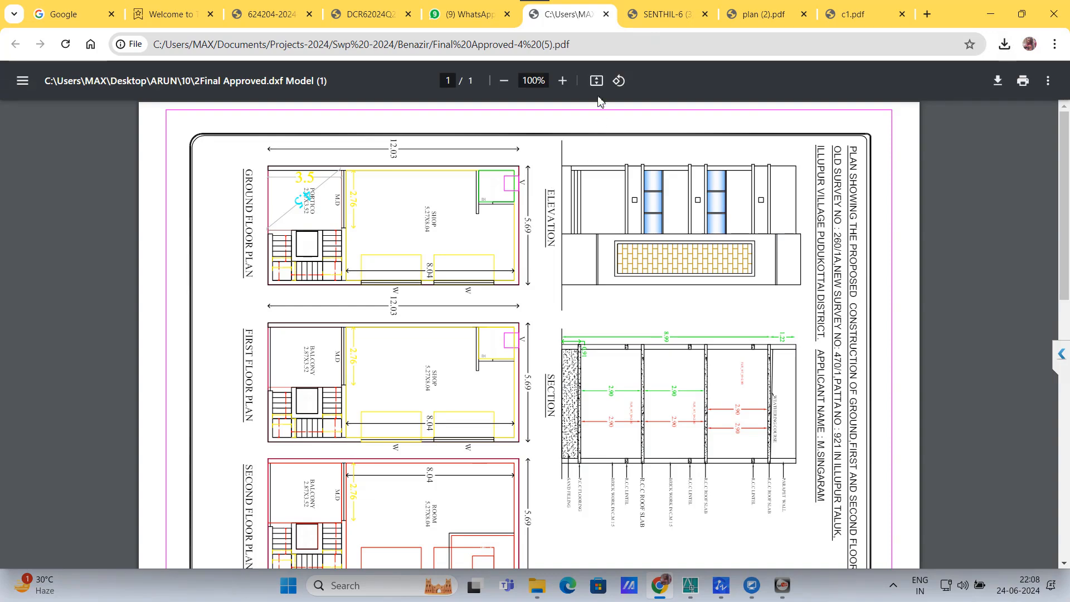
Step: Rotate the Final Approved plan to landscape and zoom out to 50% to see the whole sheet
click(618, 80)
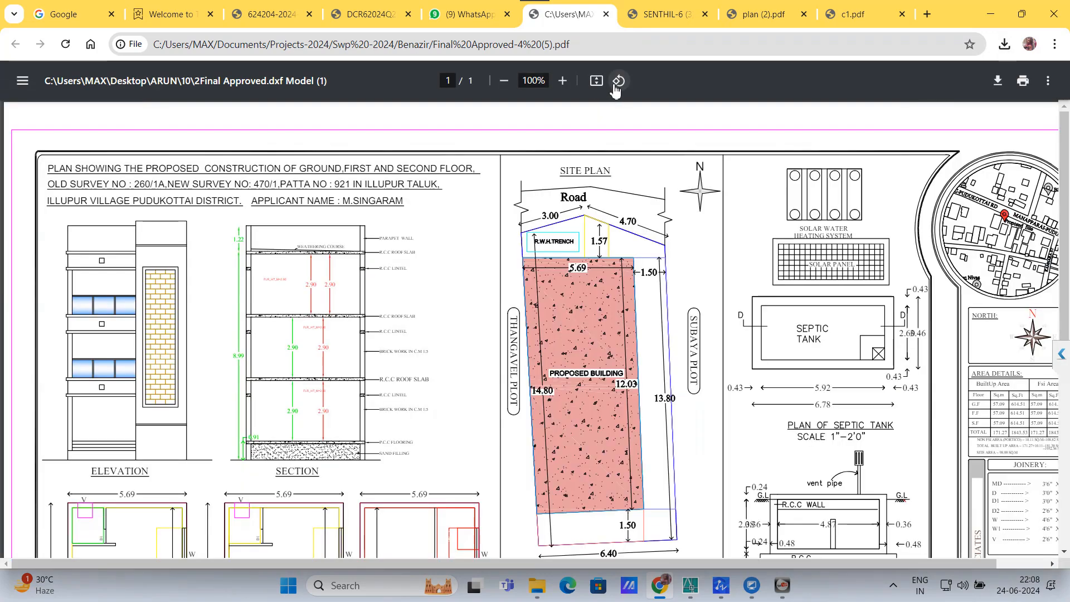
click(512, 83)
click(511, 83)
click(511, 83)
click(505, 81)
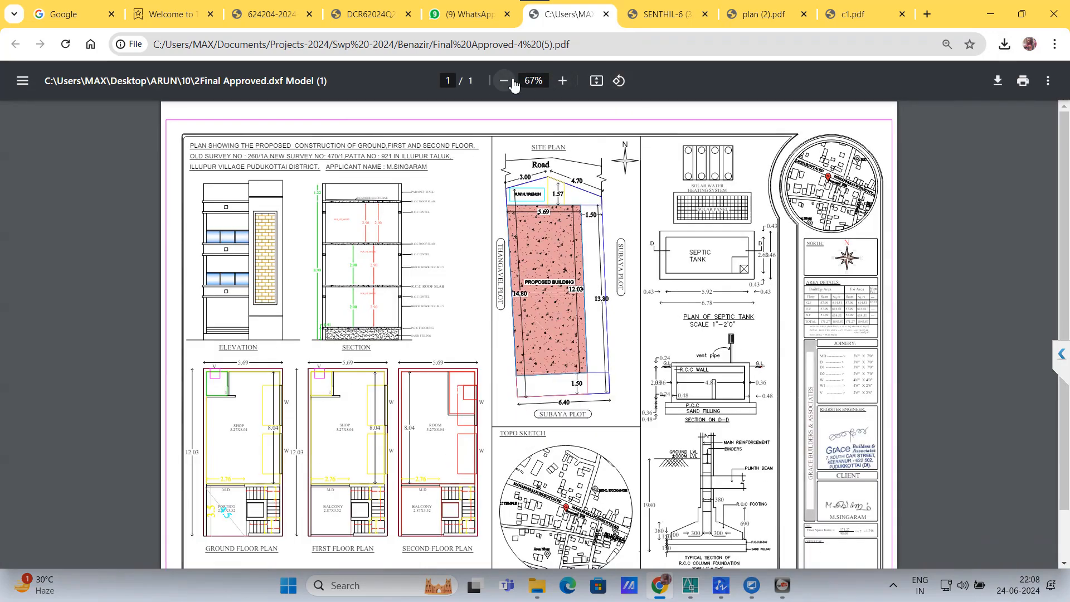
click(504, 80)
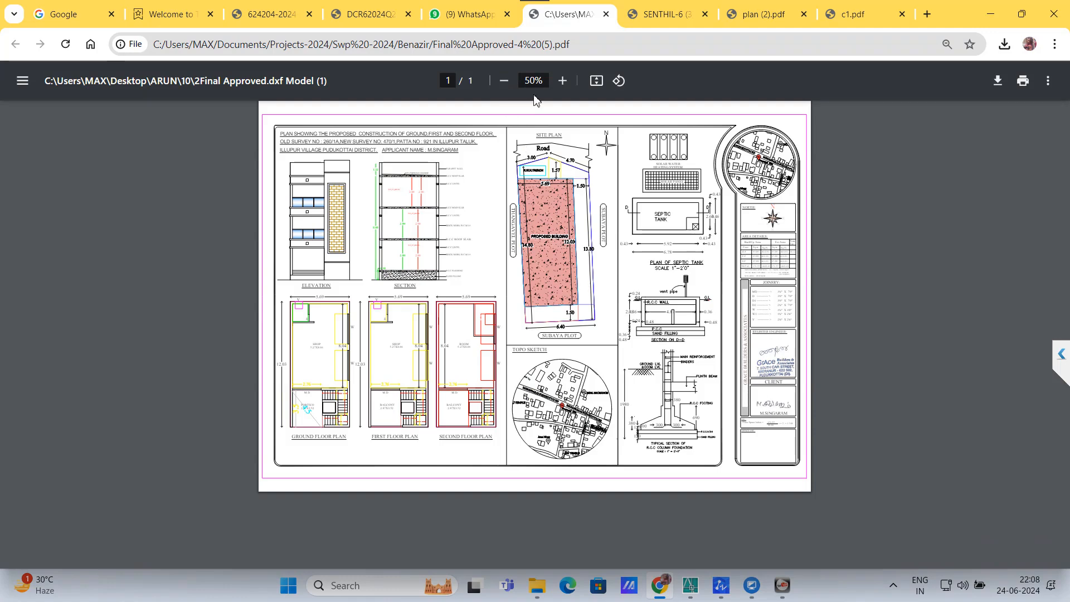
click(563, 80)
scroll(499, 280, down, 1)
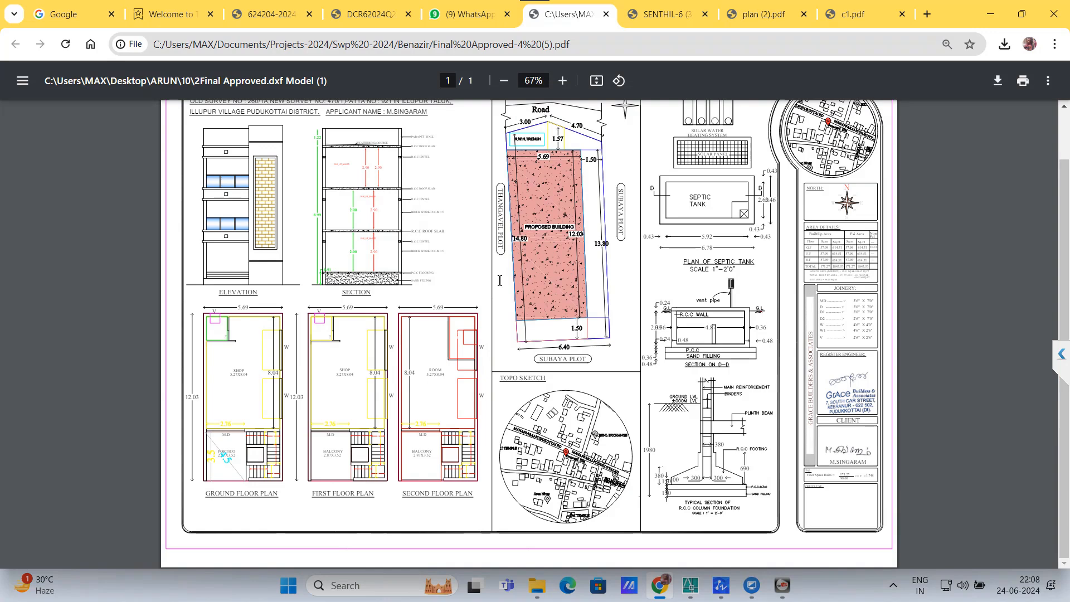
click(362, 15)
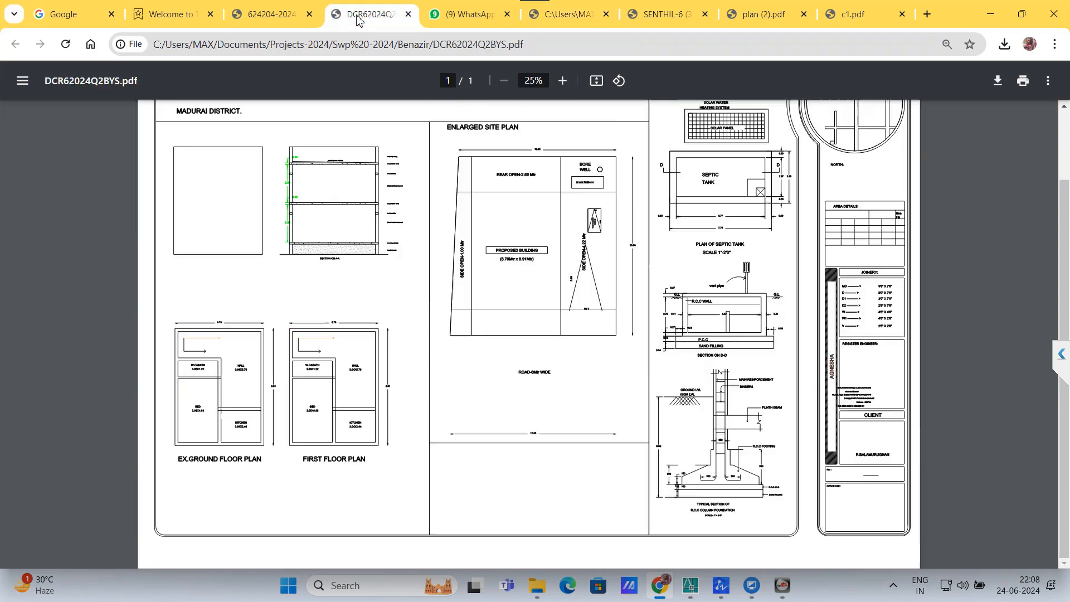
click(257, 16)
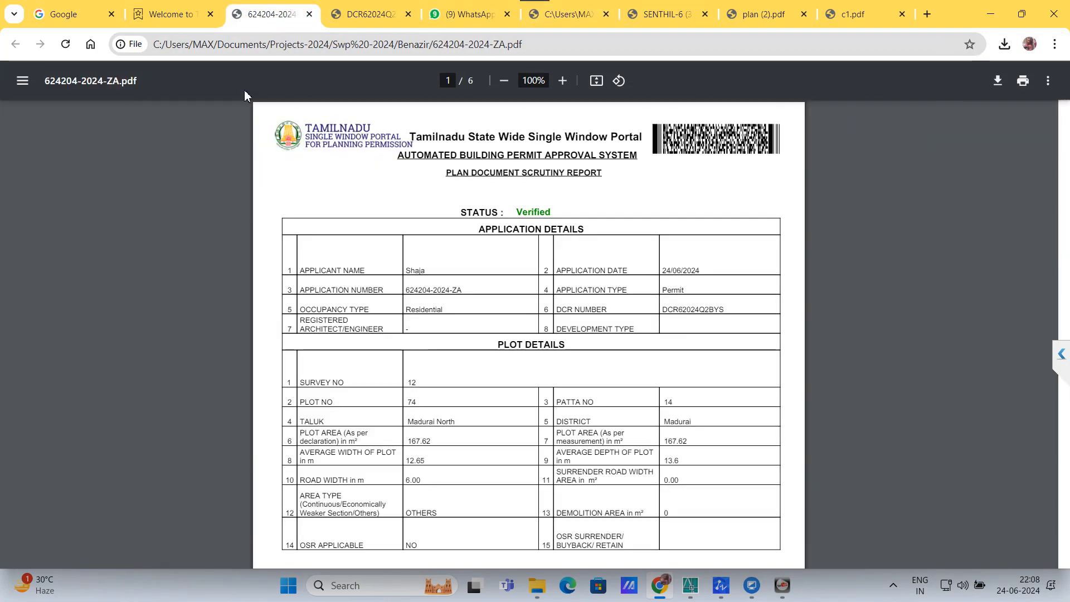
click(177, 15)
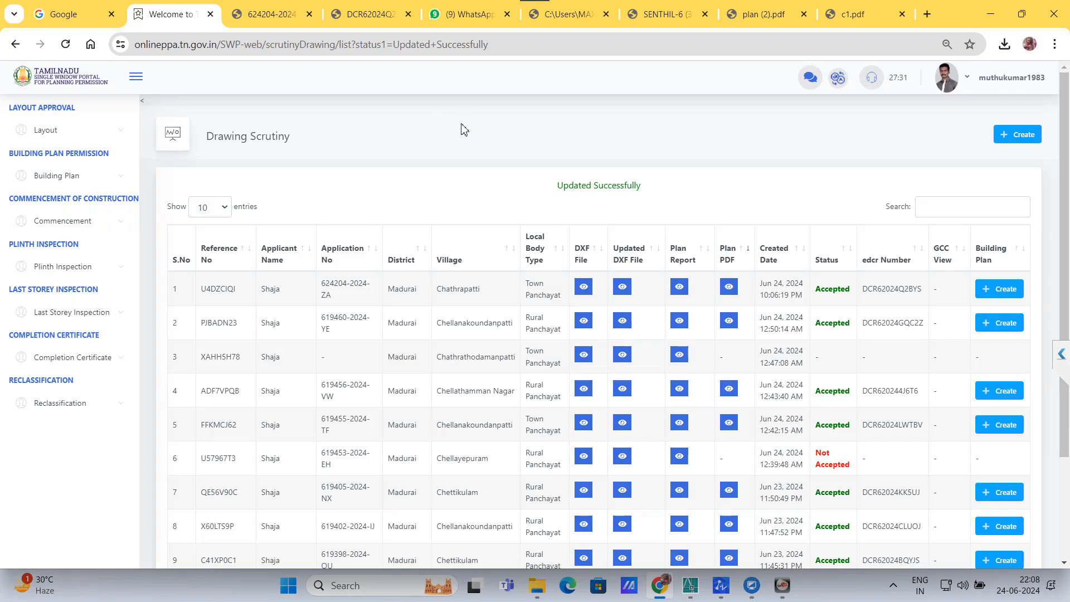
click(751, 16)
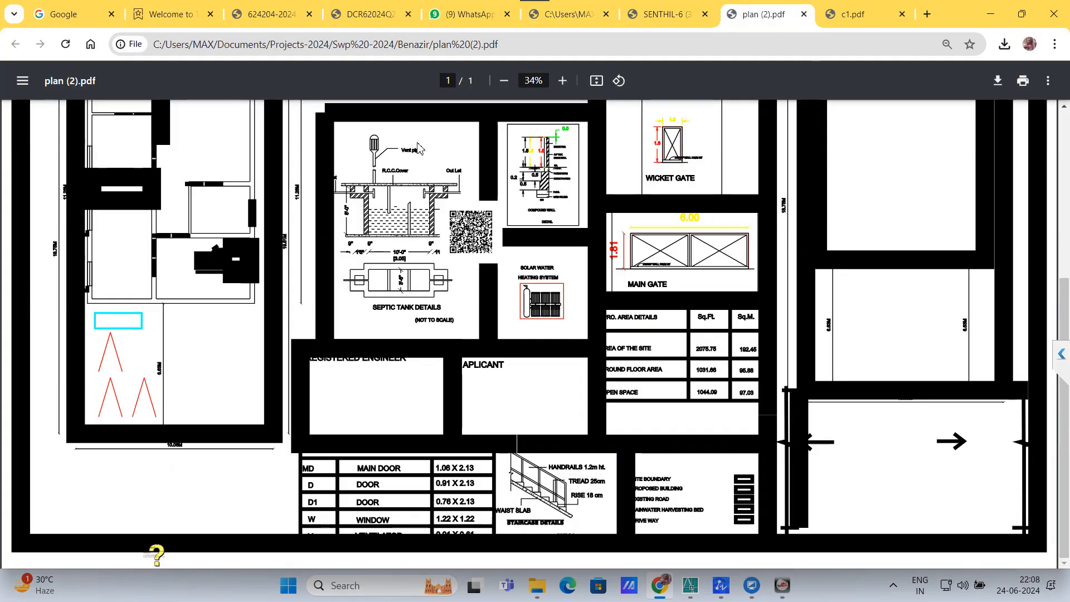
click(504, 81)
click(504, 81)
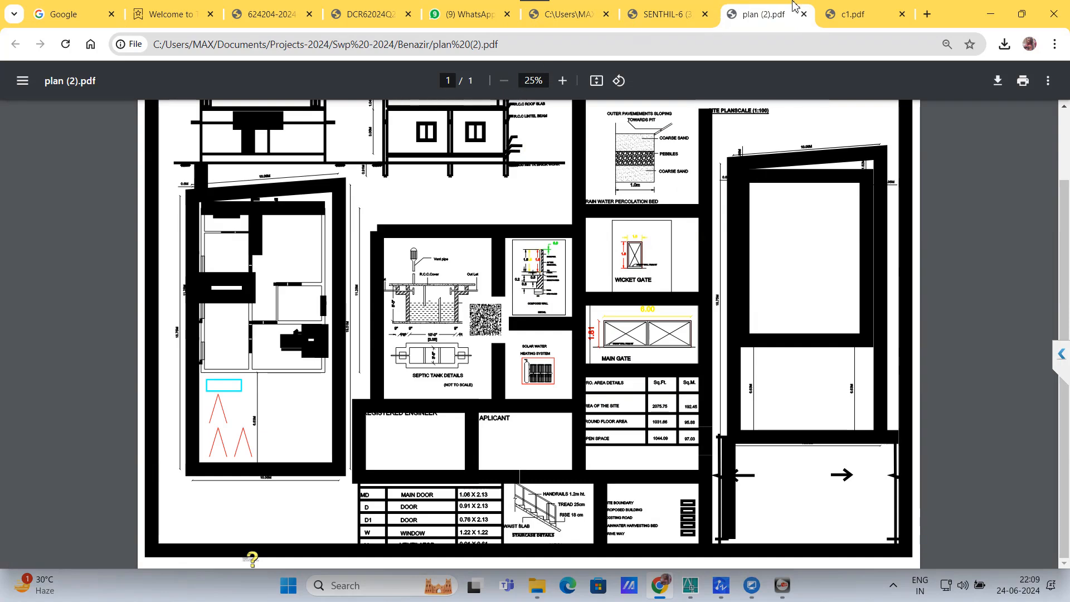
click(845, 16)
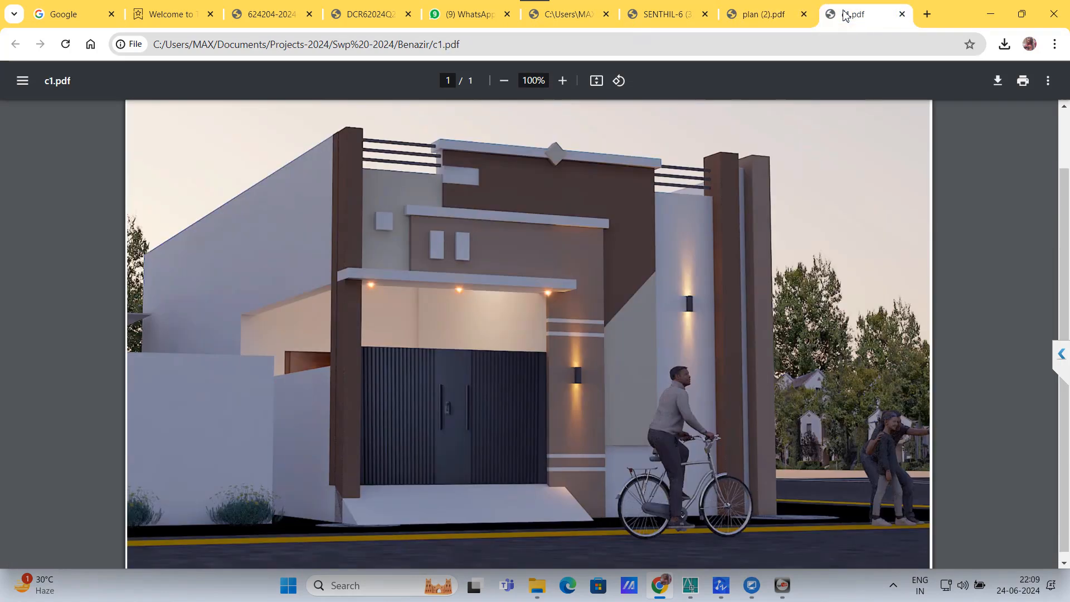
click(371, 15)
click(273, 16)
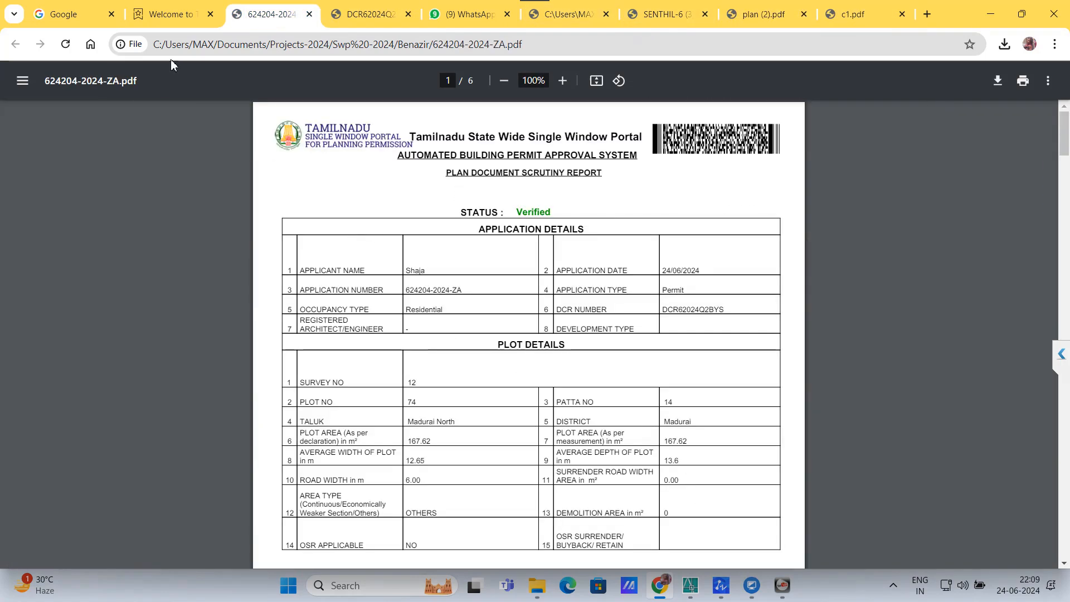
click(167, 14)
click(368, 14)
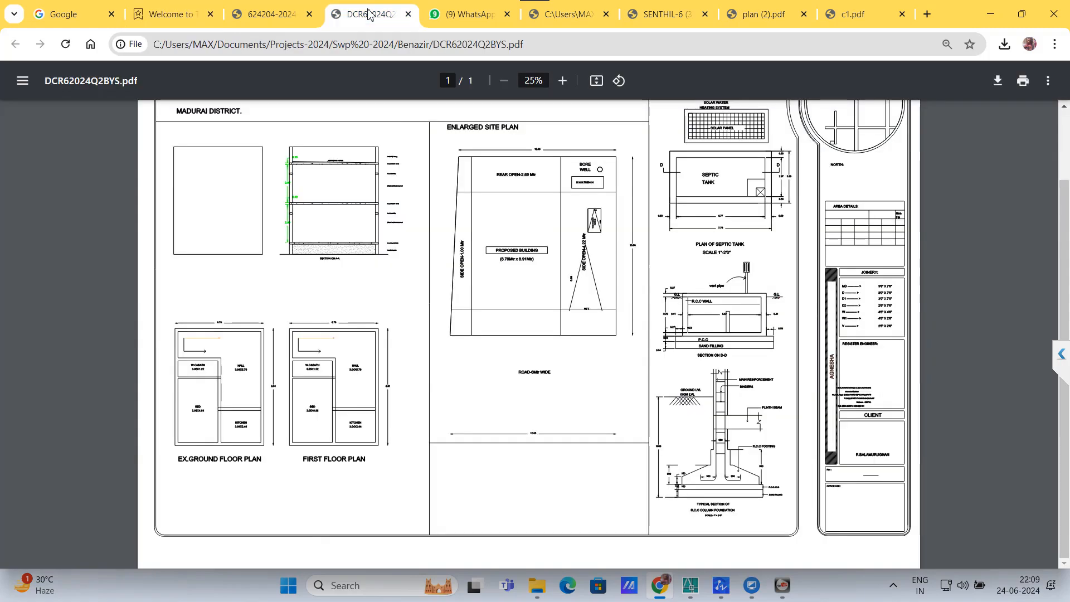
click(457, 14)
click(565, 17)
click(666, 17)
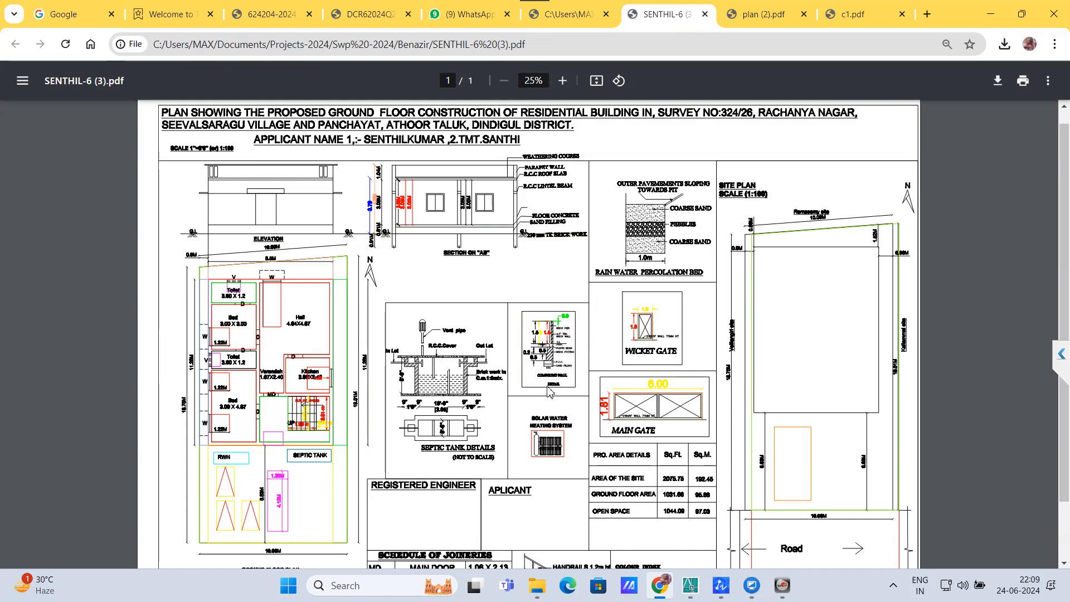
scroll(549, 390, down, 1)
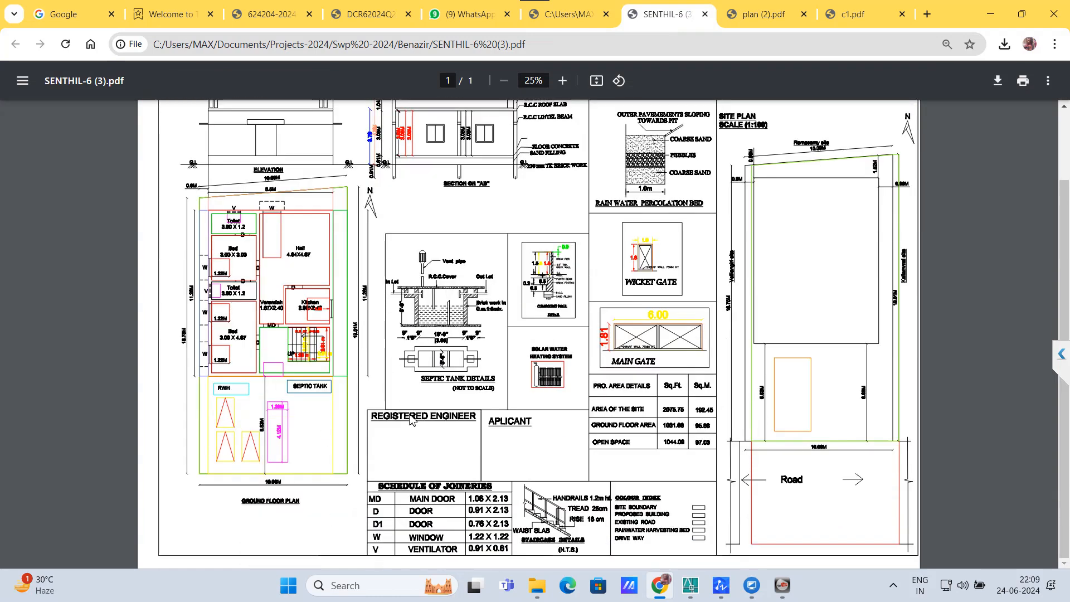
Step: Look over plan (2).pdf again, then bring the HOME1.dxf drawing in AutoCAD to the front
click(764, 8)
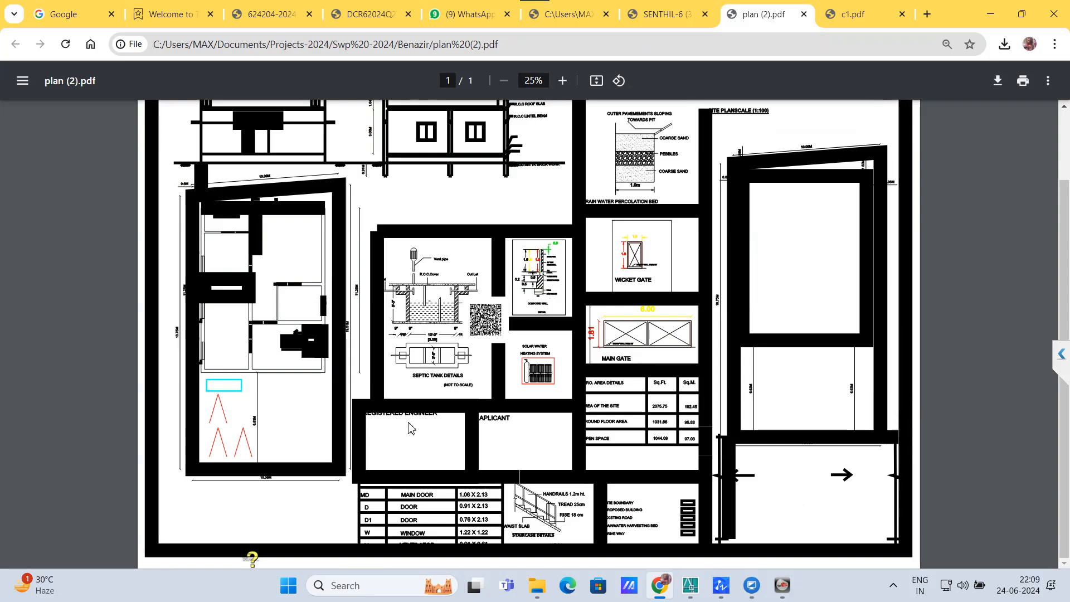
scroll(413, 422, up, 1)
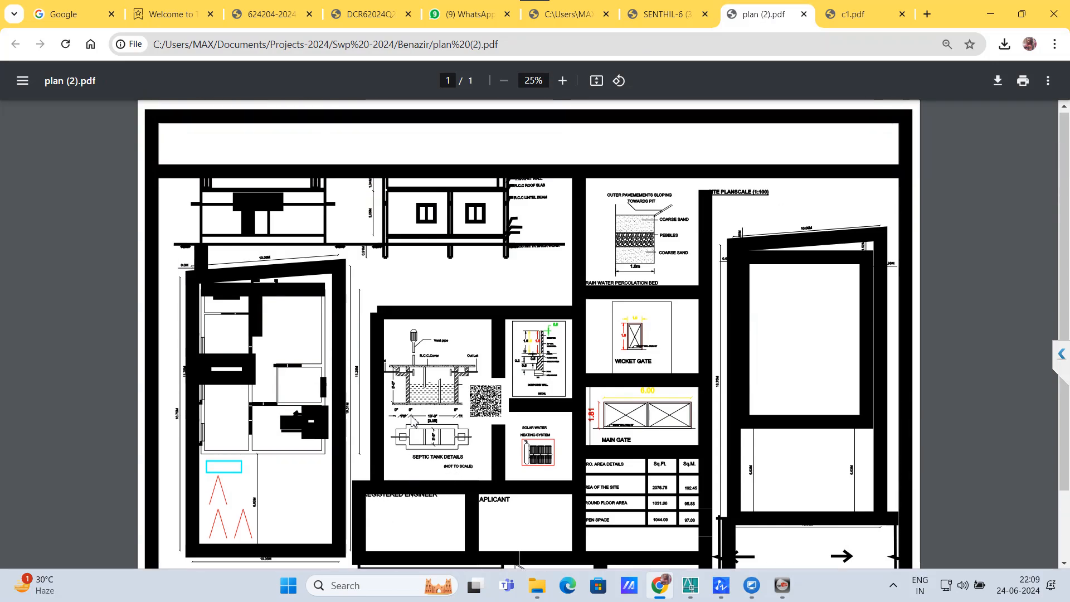
scroll(566, 334, down, 1)
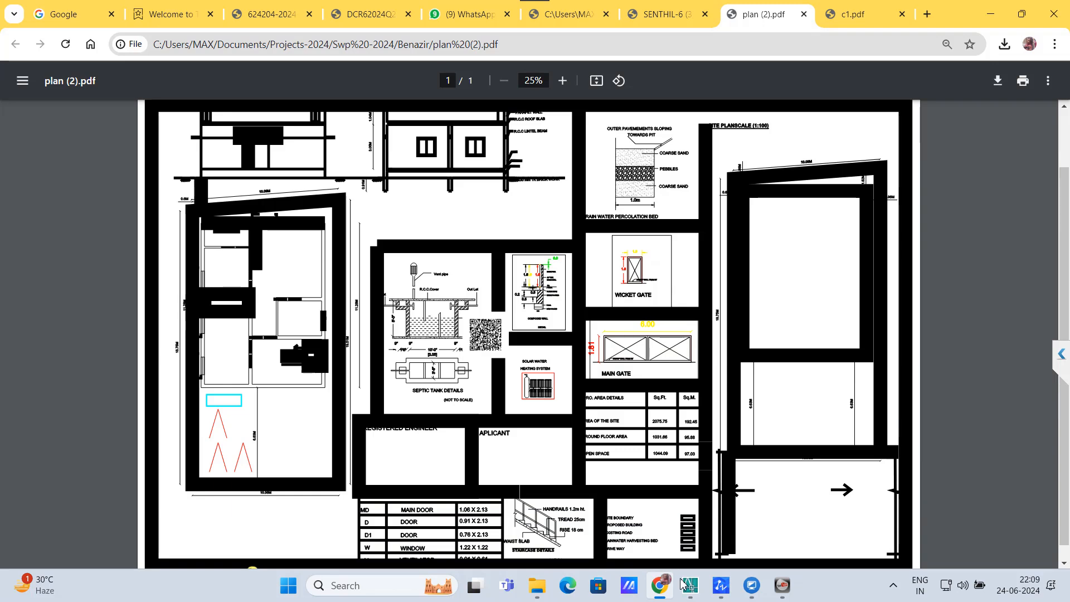
mouse_move(690, 585)
click(649, 510)
scroll(511, 349, down, 1)
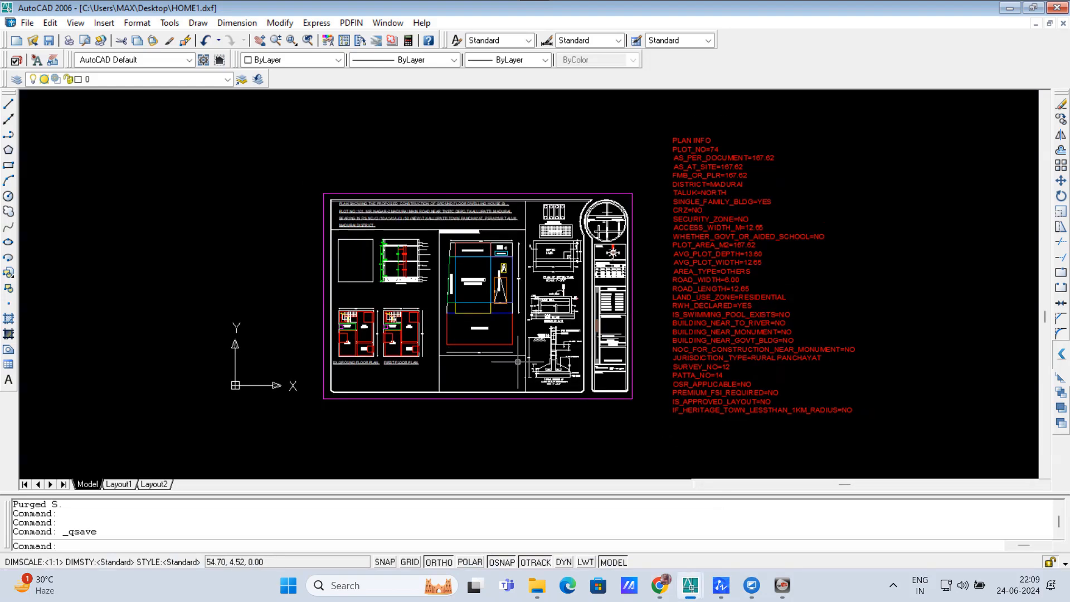
Step: Run the planpdf routine on HOME1.dxf and save it, then return to plan (2).pdf in Chrome
scroll(518, 363, up, 1)
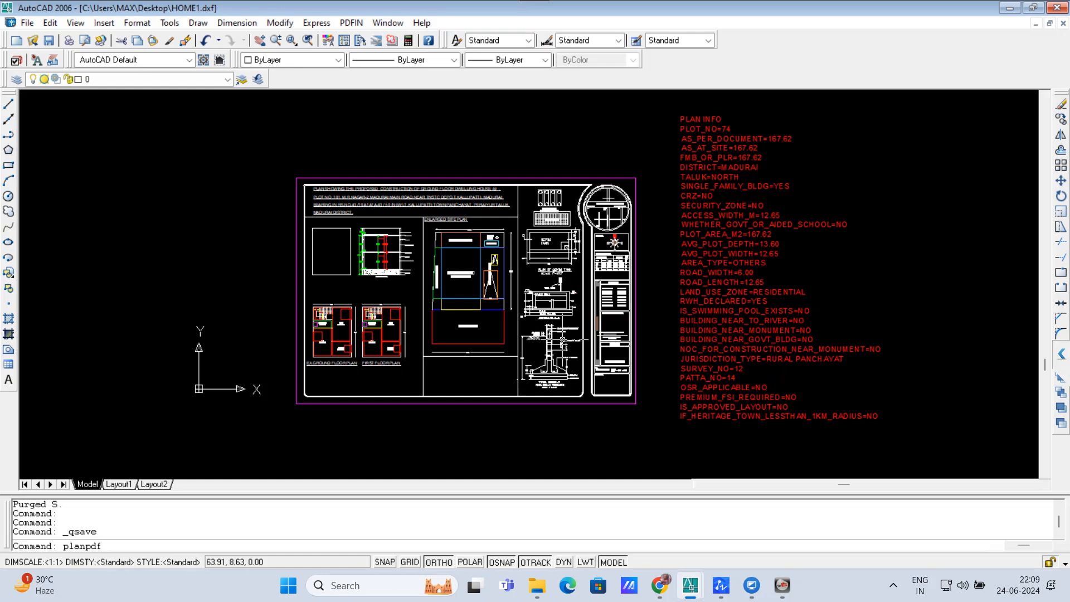
key(Return)
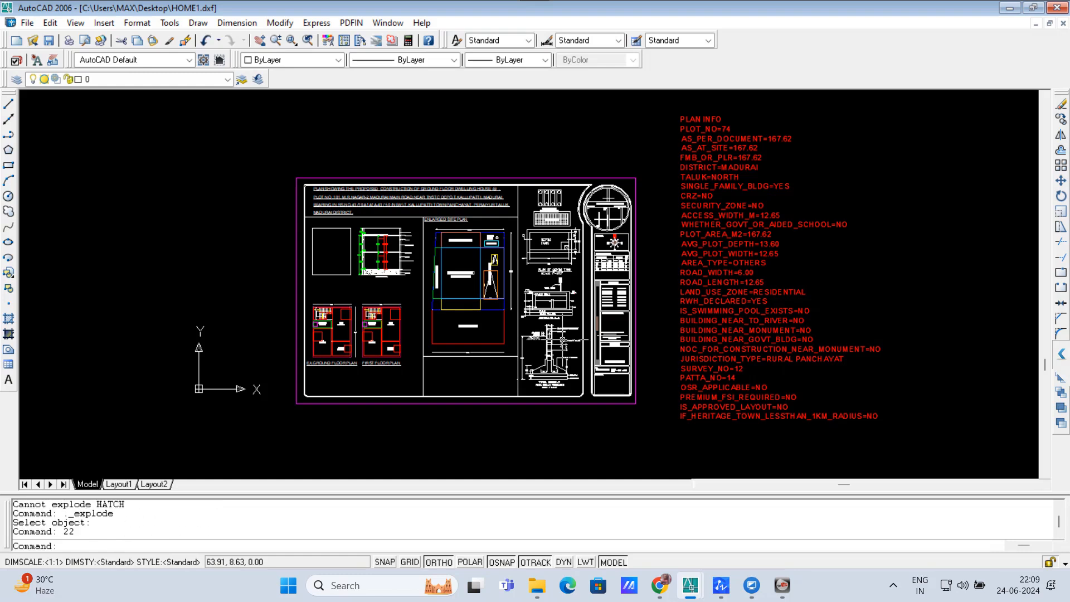
key(ctrl+s)
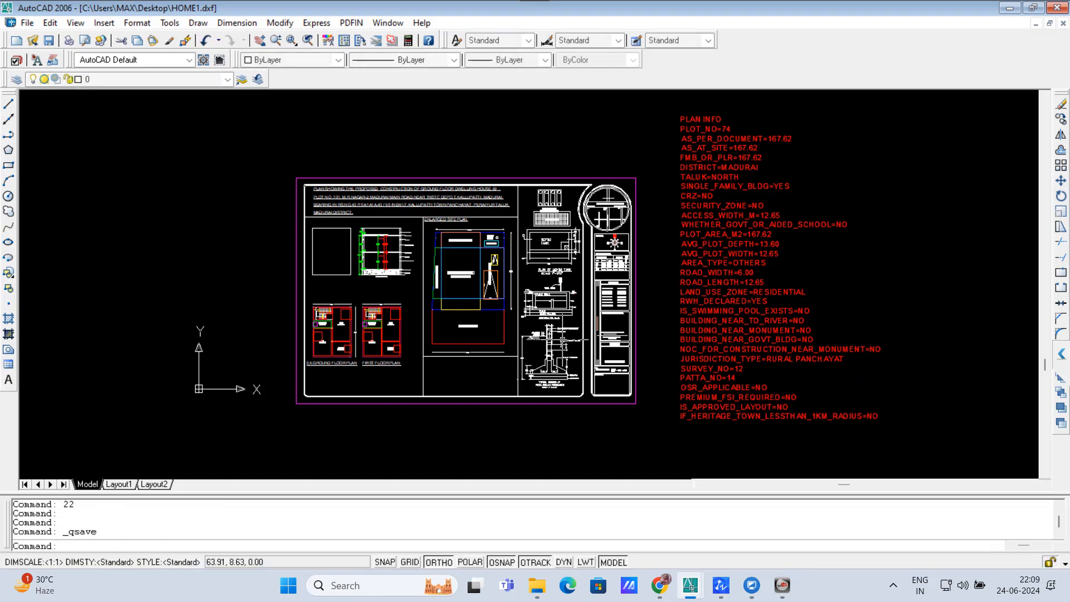
click(663, 584)
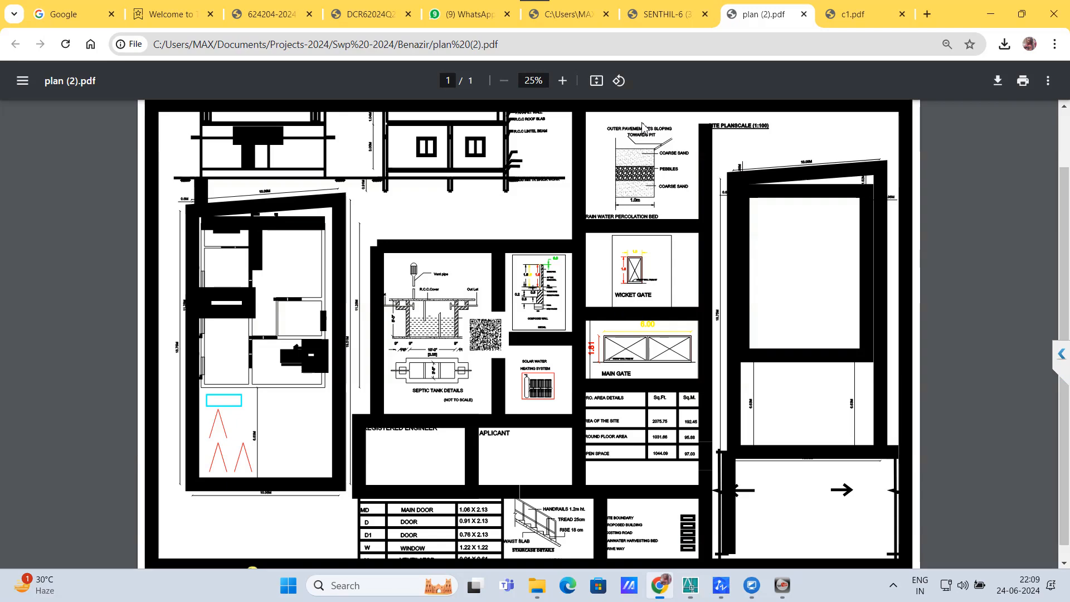
Step: Glance over the open plan PDFs, then start a new submission from the Drawing Scrutiny list
click(567, 13)
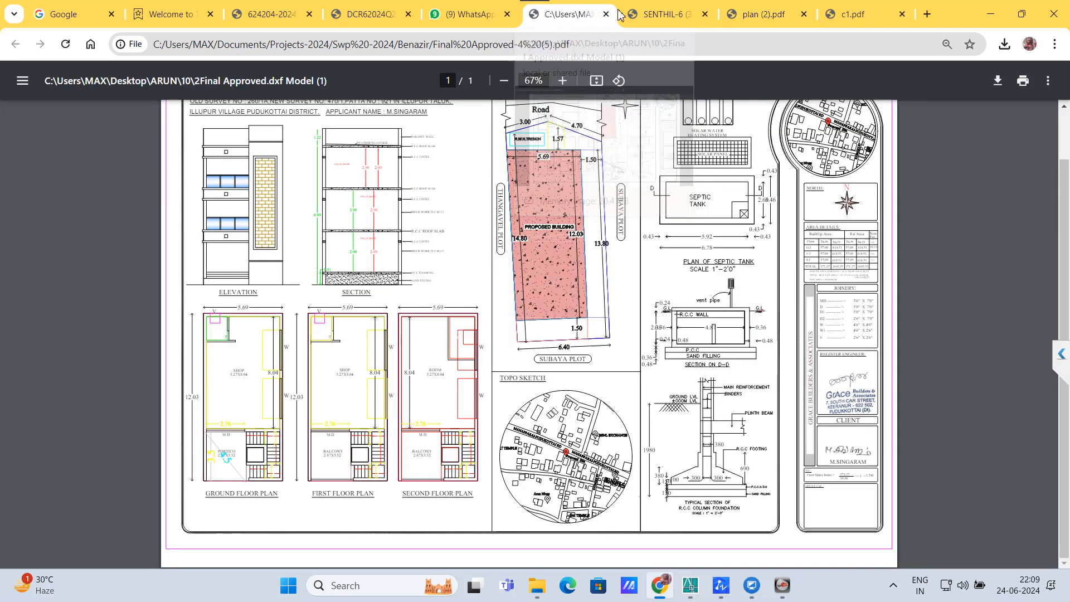
click(657, 14)
click(371, 16)
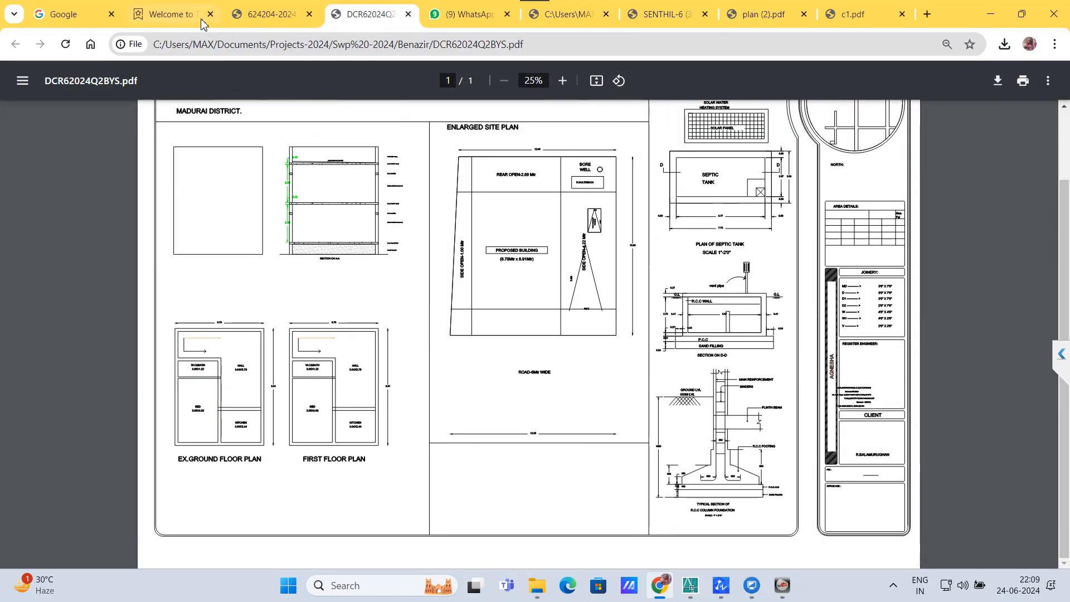
click(202, 16)
click(1015, 135)
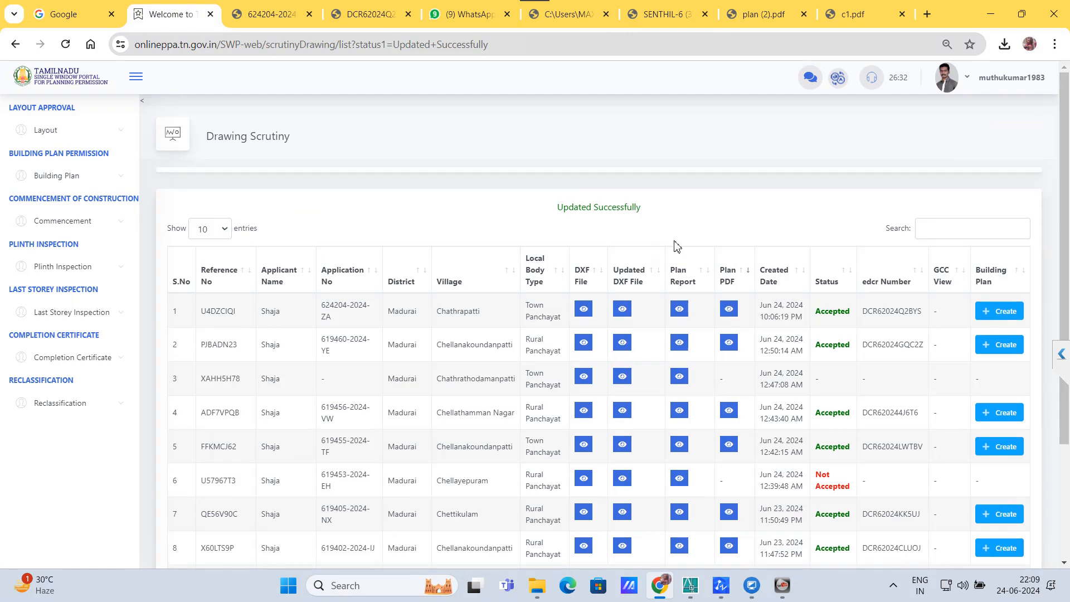
Step: Autofill the applicant's name, mobile number and e-mail from saved suggestions
click(205, 301)
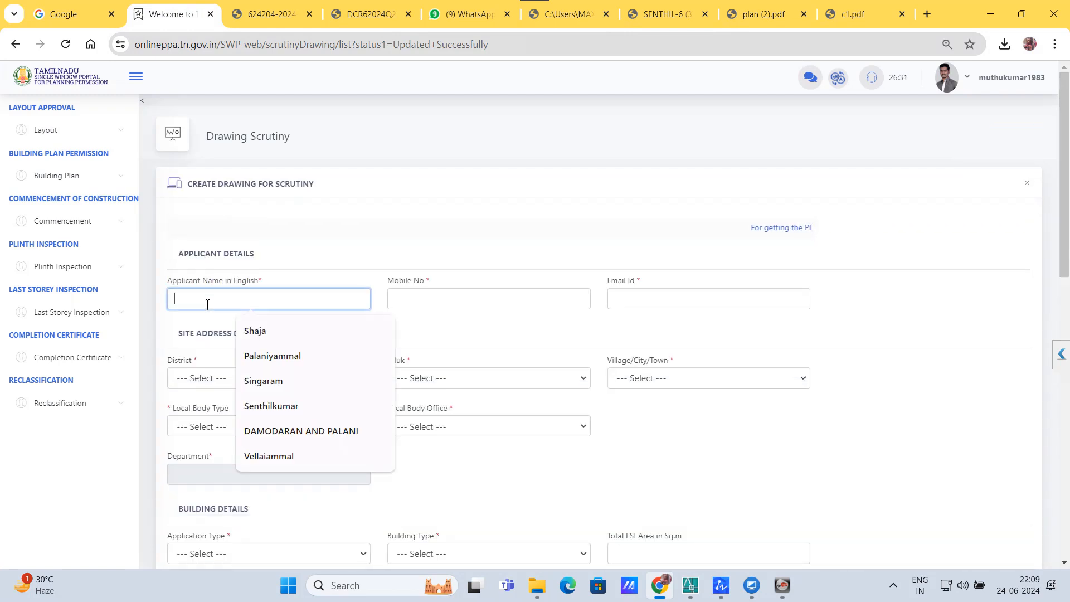
click(255, 330)
click(428, 304)
click(467, 328)
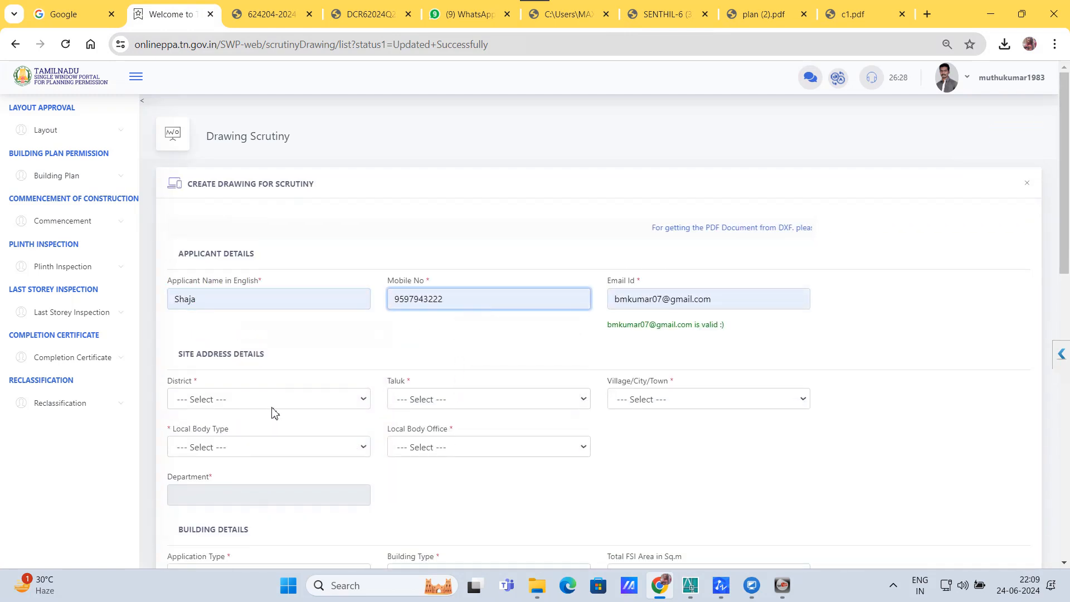
Step: Set the district to Madurai, taluk to Madurai North and village to Chathrapatti
click(214, 396)
click(193, 320)
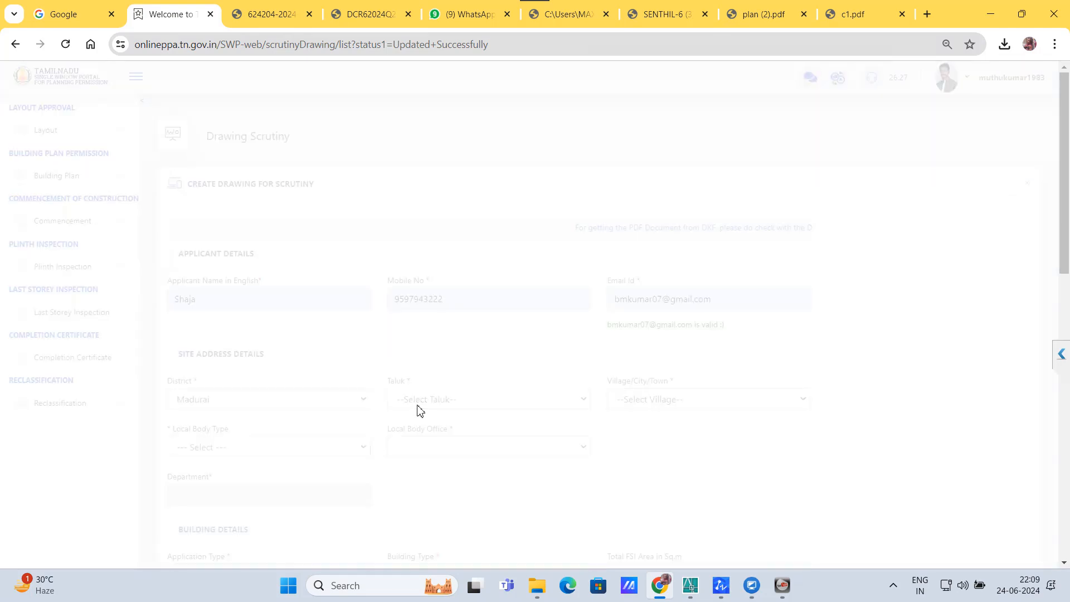
click(419, 406)
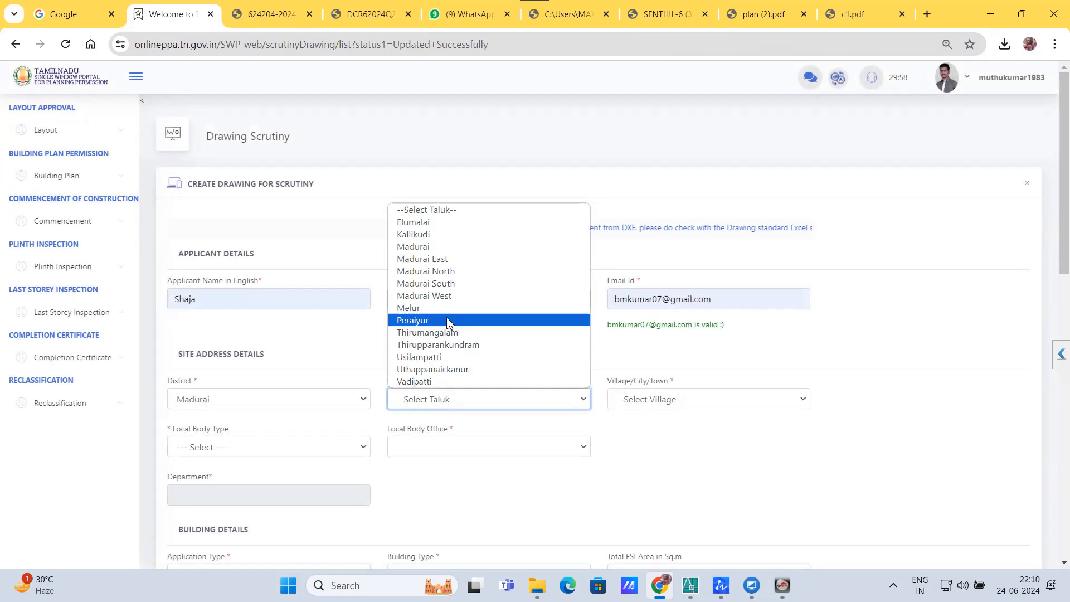
click(427, 271)
click(636, 399)
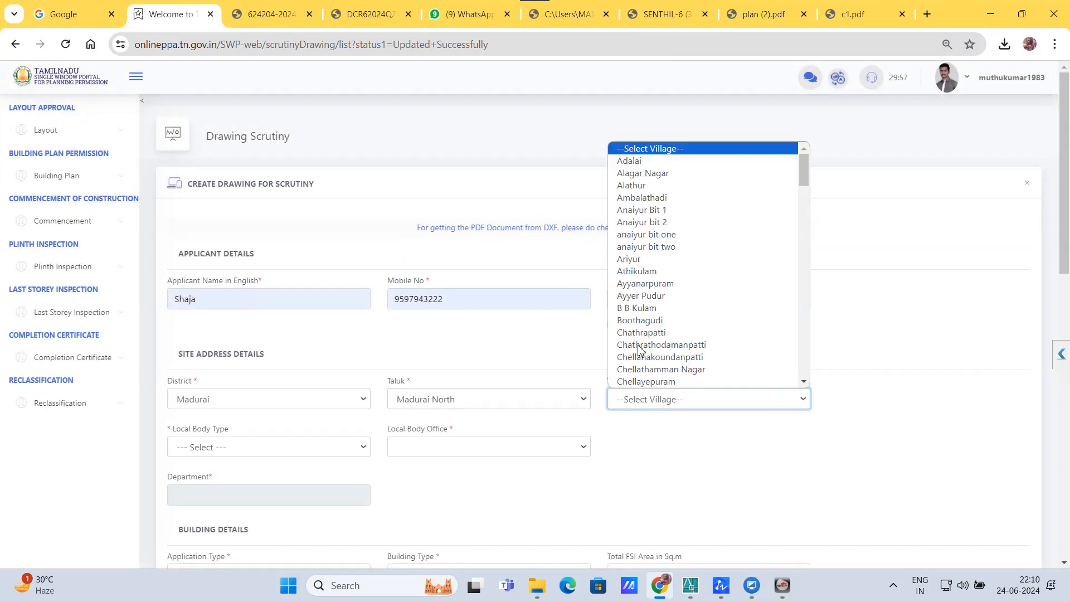
click(639, 333)
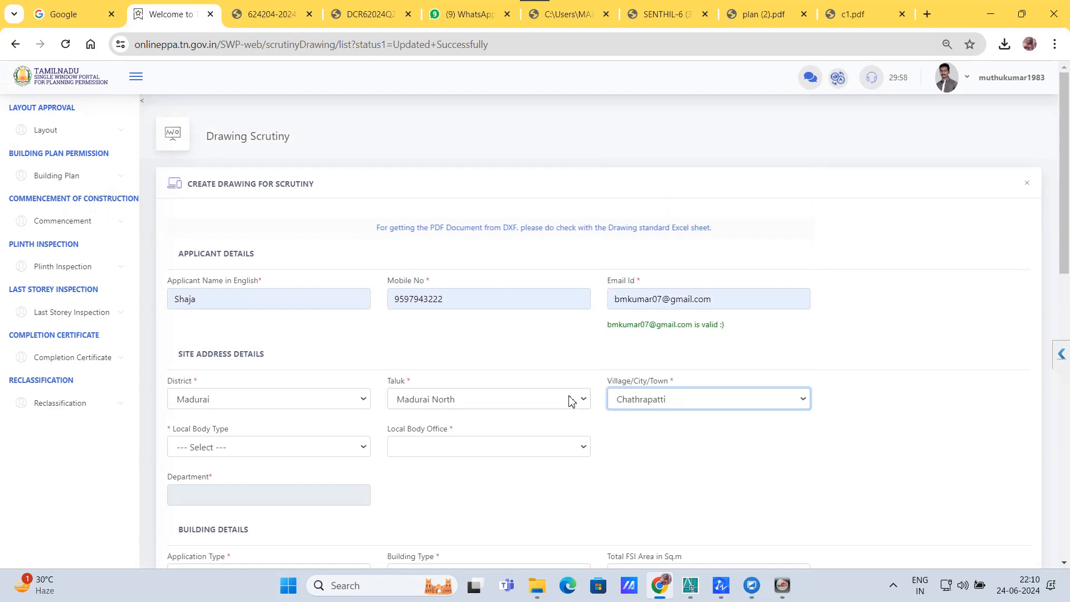
Step: Set local body type to Rural Panchayat and office to Madurai North Malaipatti
click(295, 449)
click(234, 500)
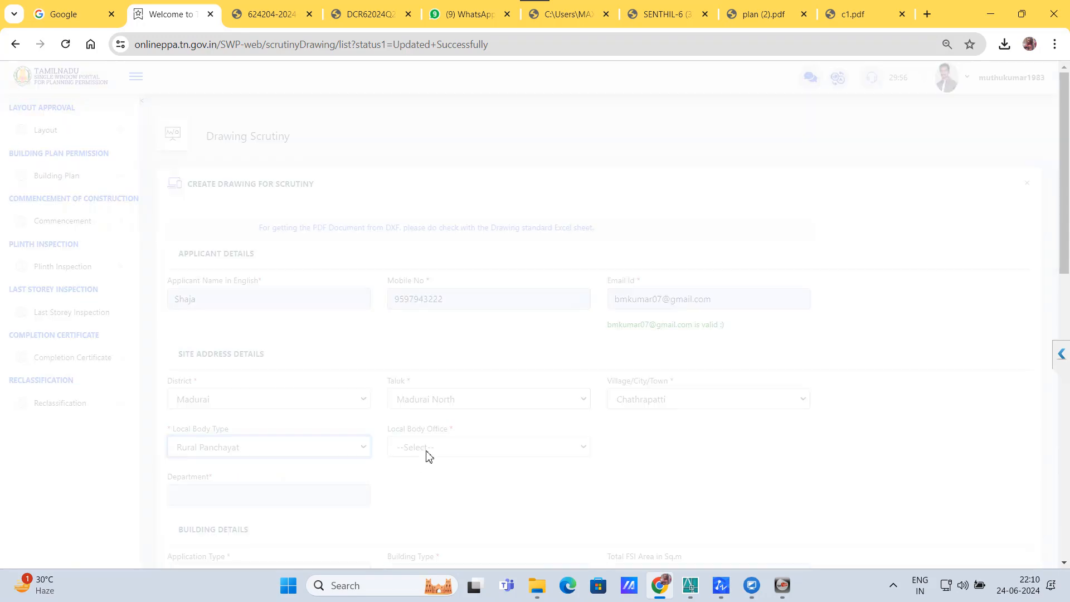
click(426, 451)
click(446, 380)
scroll(376, 411, down, 3)
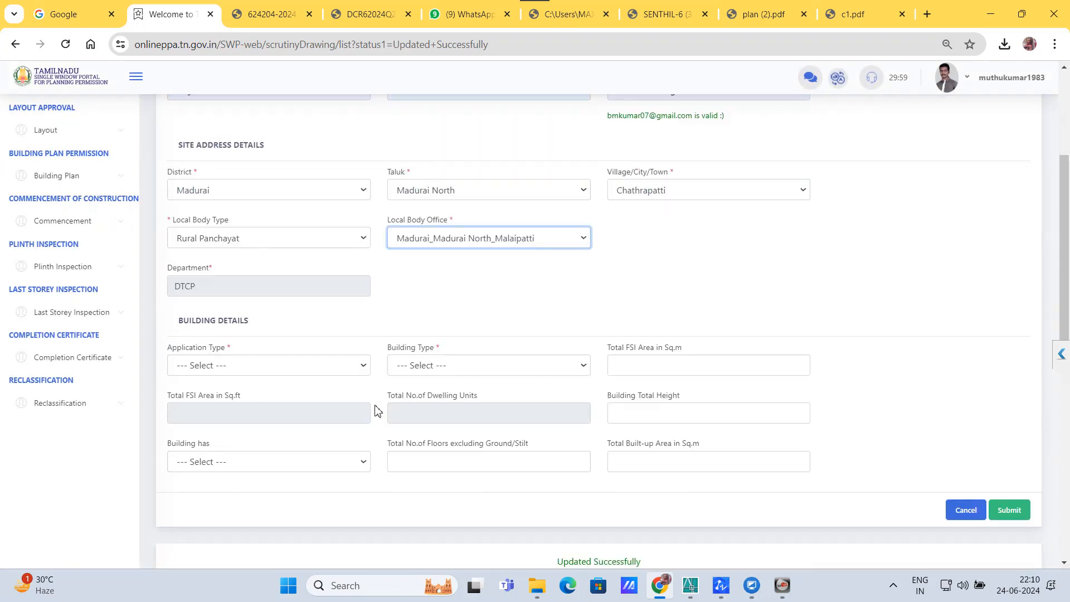
Step: Set application type to New Construction and building type to Residential
click(276, 368)
click(238, 407)
click(433, 368)
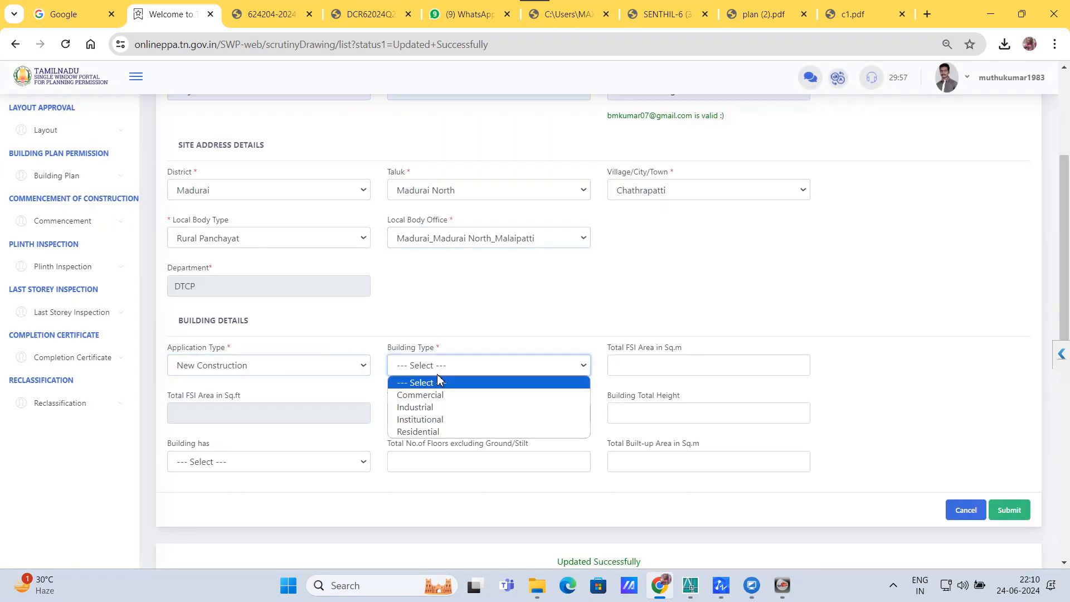
click(429, 433)
Step: Enter total FSI area 15, dwelling units 15 and building height 6.79
click(615, 365)
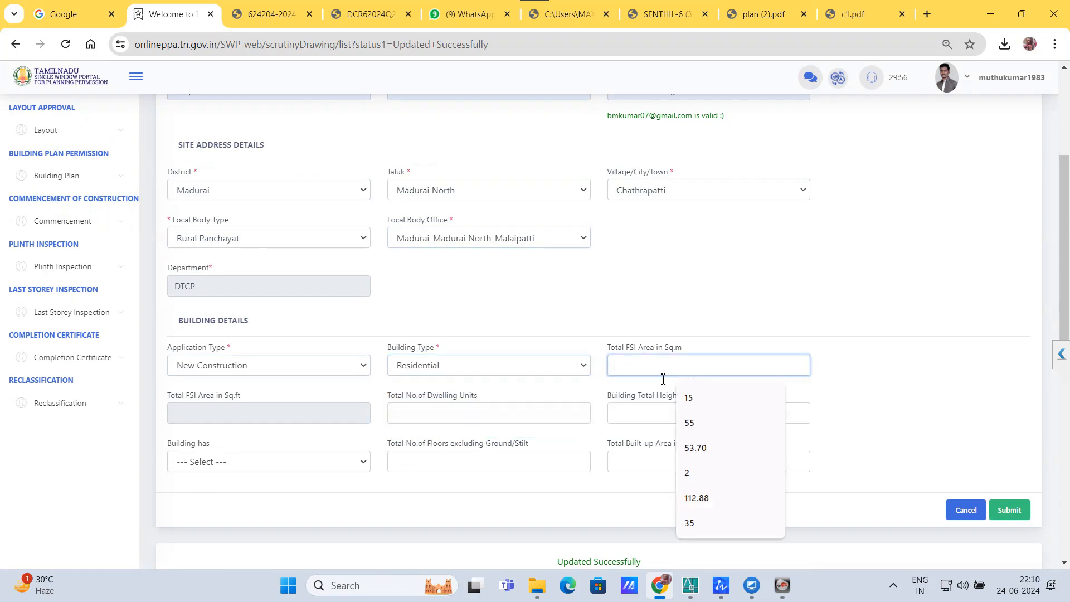
click(693, 398)
click(459, 418)
click(467, 379)
click(663, 417)
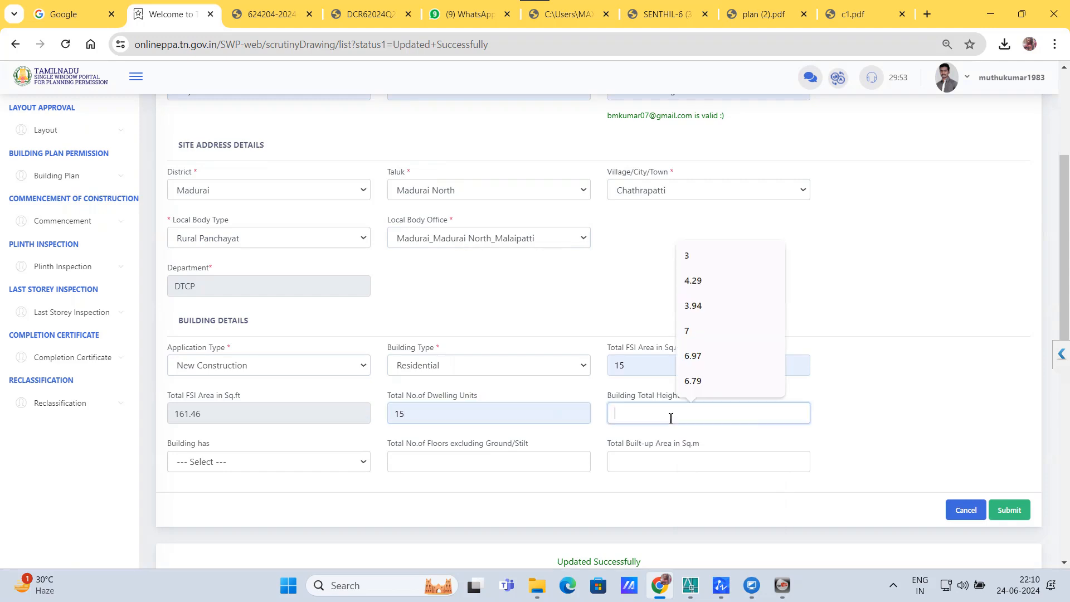
click(710, 390)
Step: Choose Ground Floor with 1 floor excluding ground and submit the building details
click(265, 472)
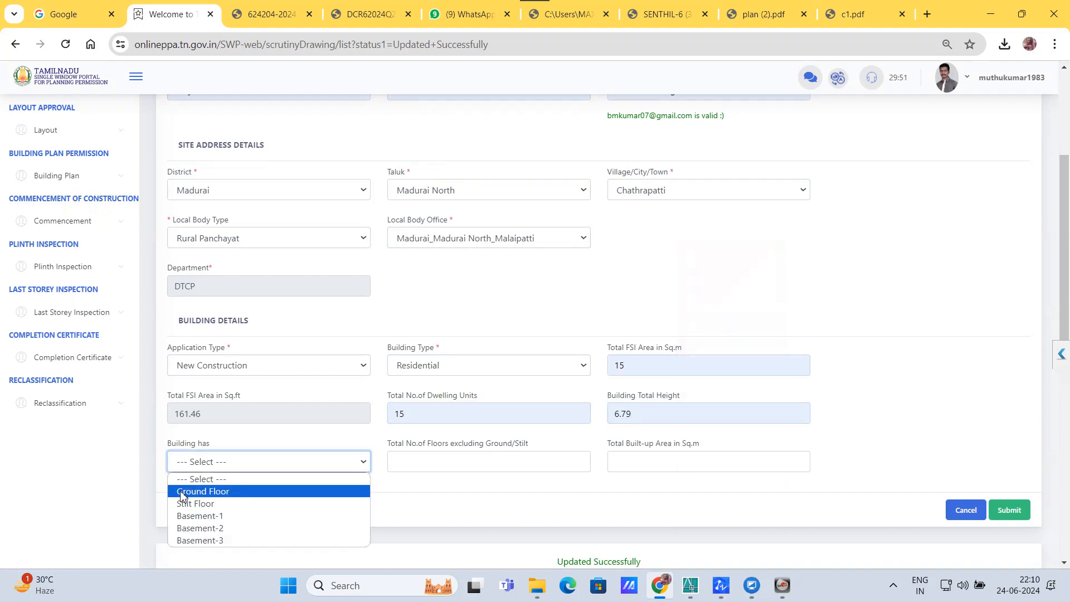
click(184, 490)
click(452, 468)
click(479, 489)
click(681, 463)
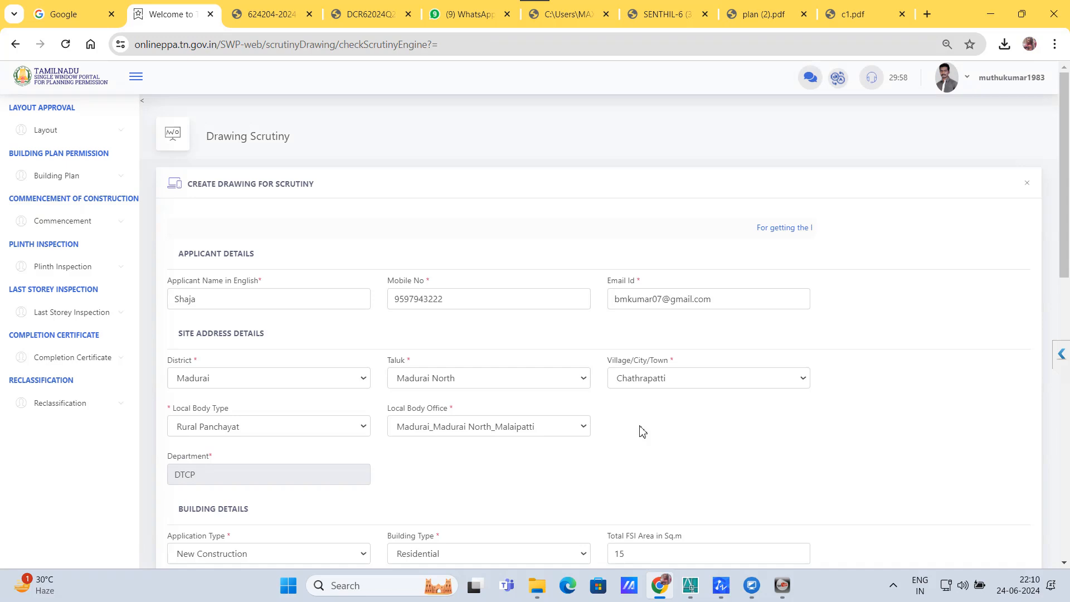
Step: Enter total built-up area 152 and submit the details for scrutiny
scroll(643, 432, down, 10)
scroll(759, 316, up, 4)
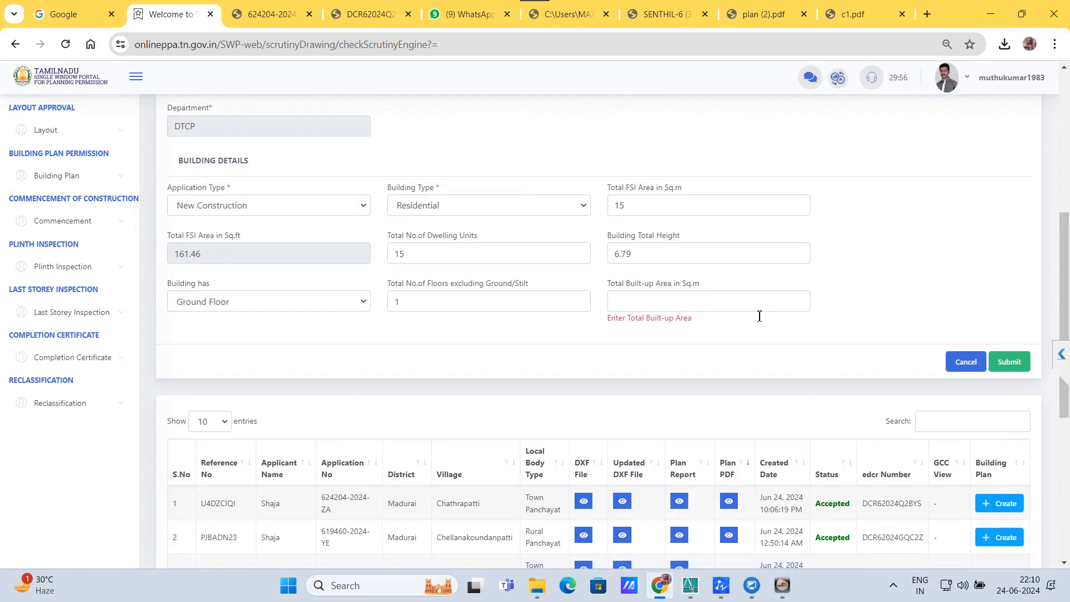
click(716, 306)
click(707, 356)
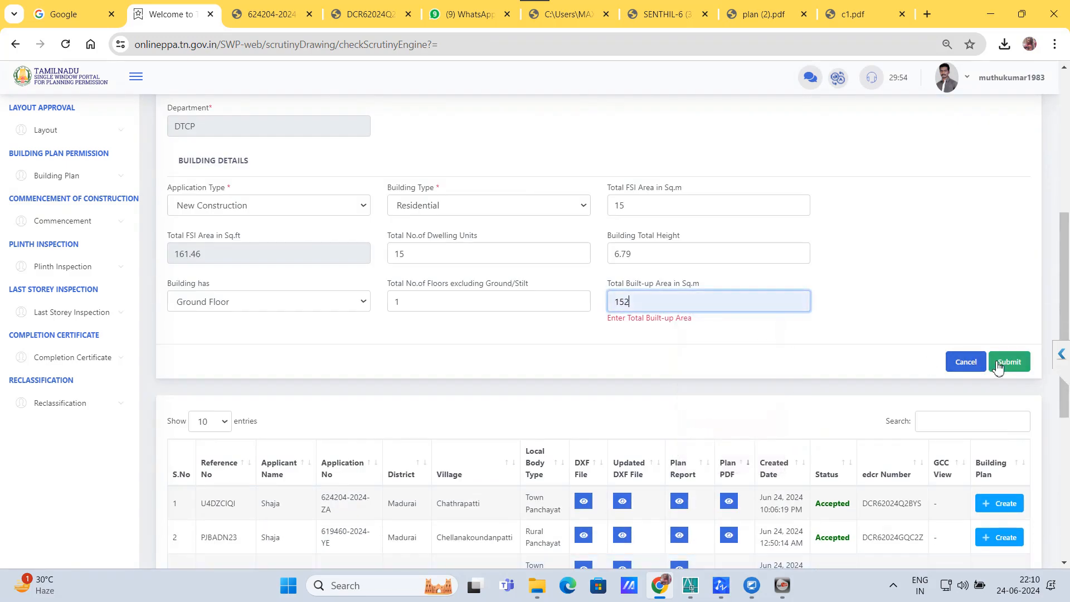
click(1010, 362)
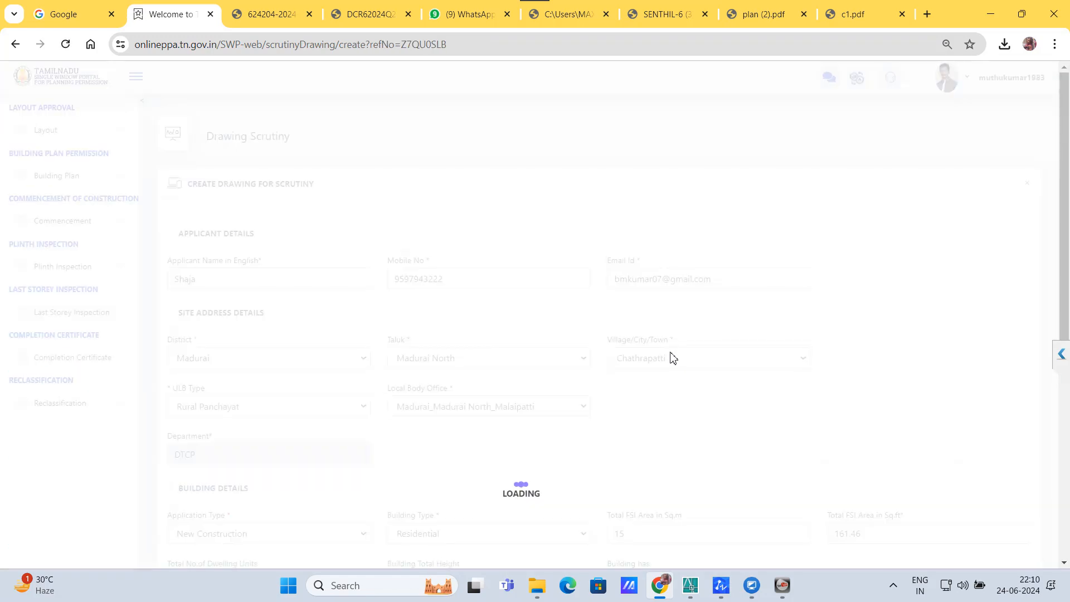
scroll(670, 356, down, 5)
click(802, 316)
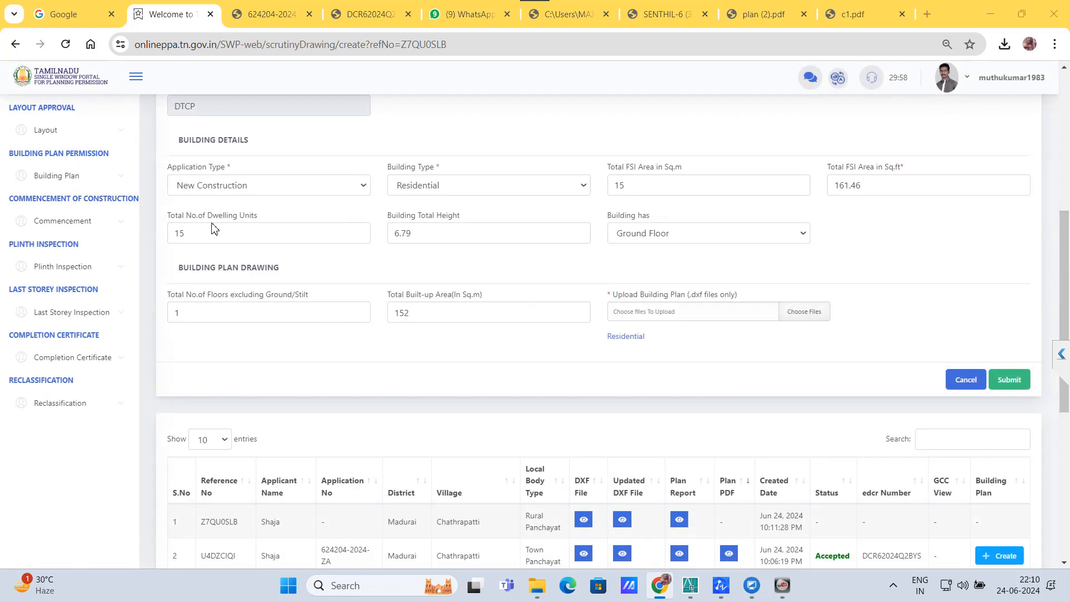
click(179, 154)
double_click(179, 155)
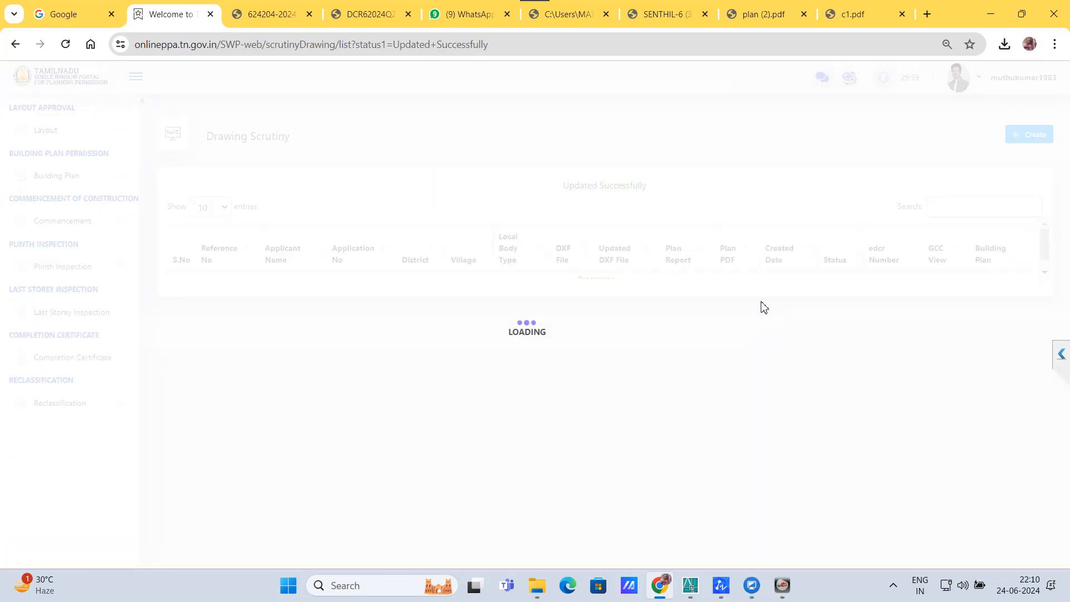
click(728, 287)
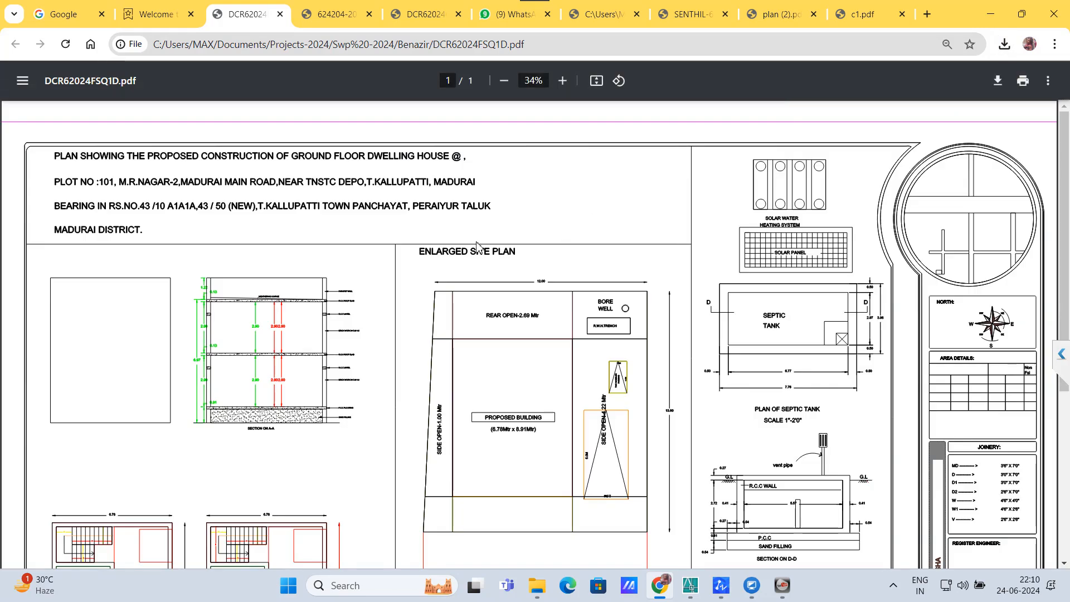
scroll(433, 149, down, 1)
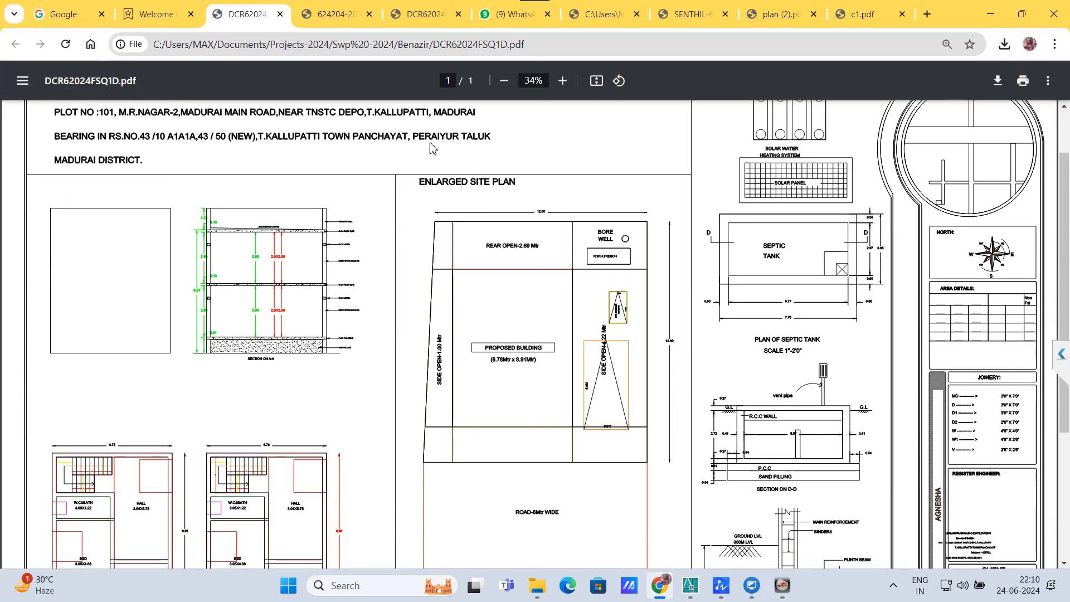
click(503, 84)
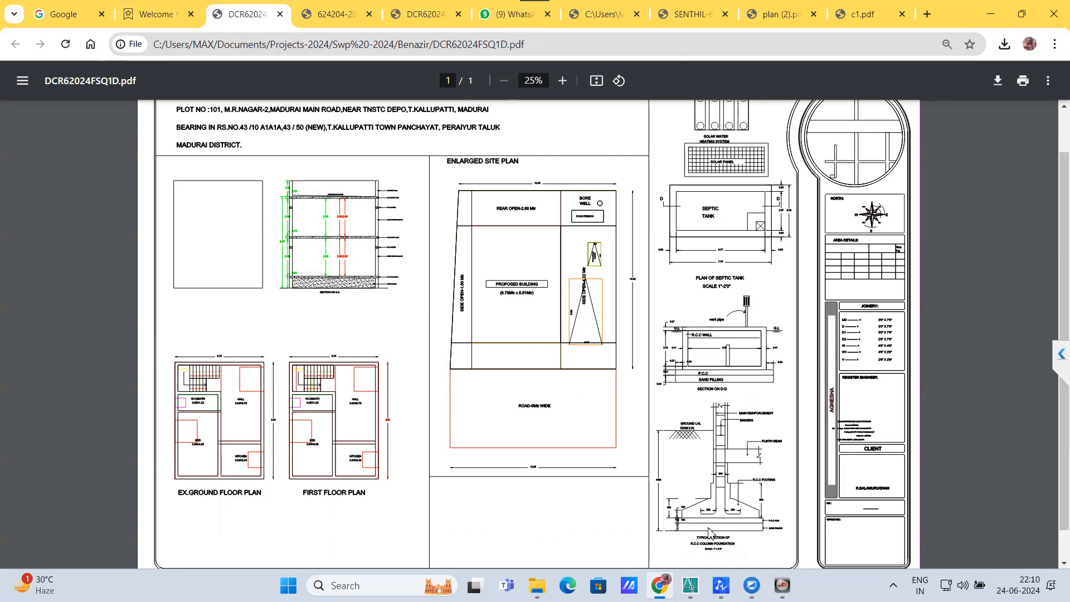
click(692, 591)
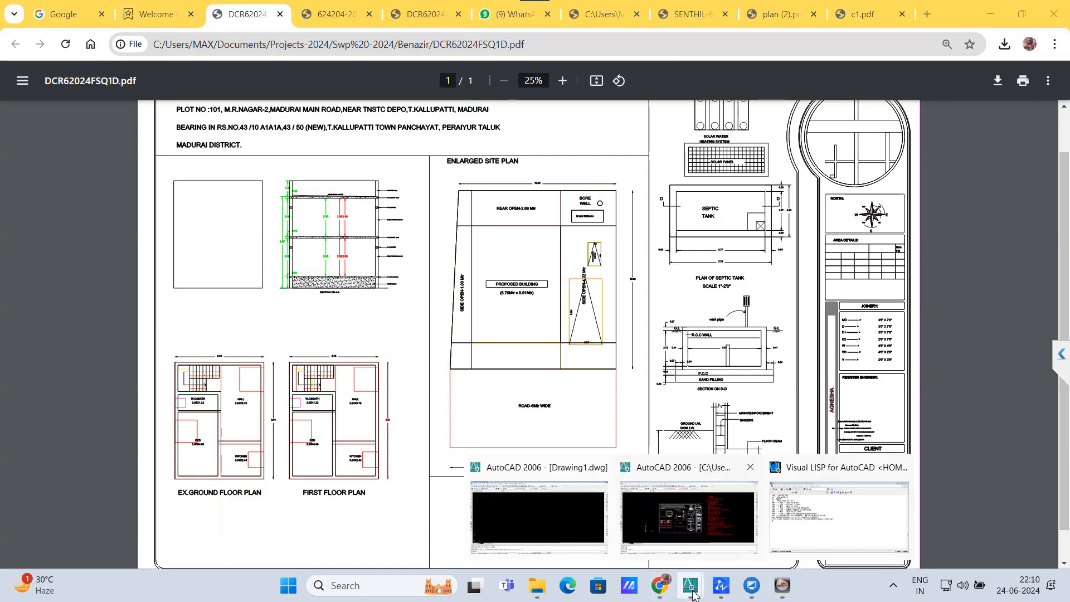
click(684, 518)
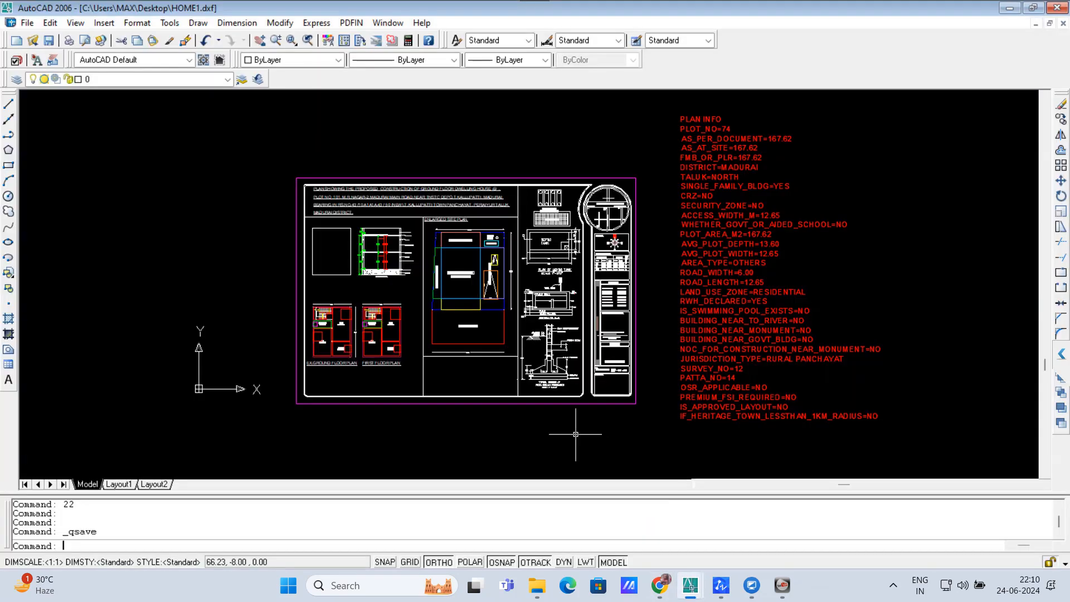
Step: Snap AutoCAD to the right half and Chrome's plan PDF to the left half
key(super+Right)
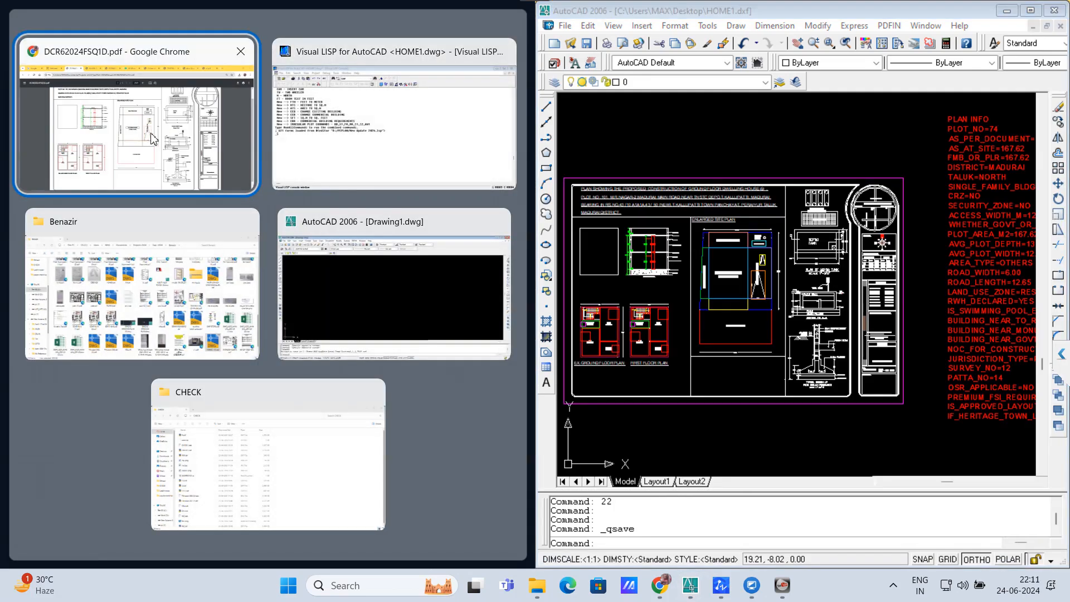
click(153, 138)
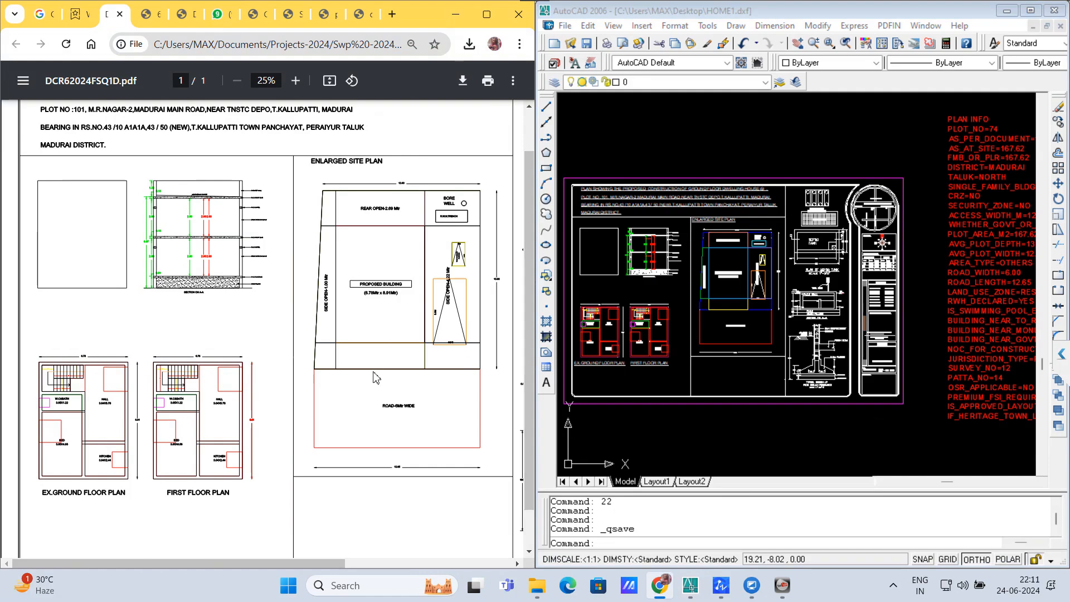
scroll(351, 235, down, 1)
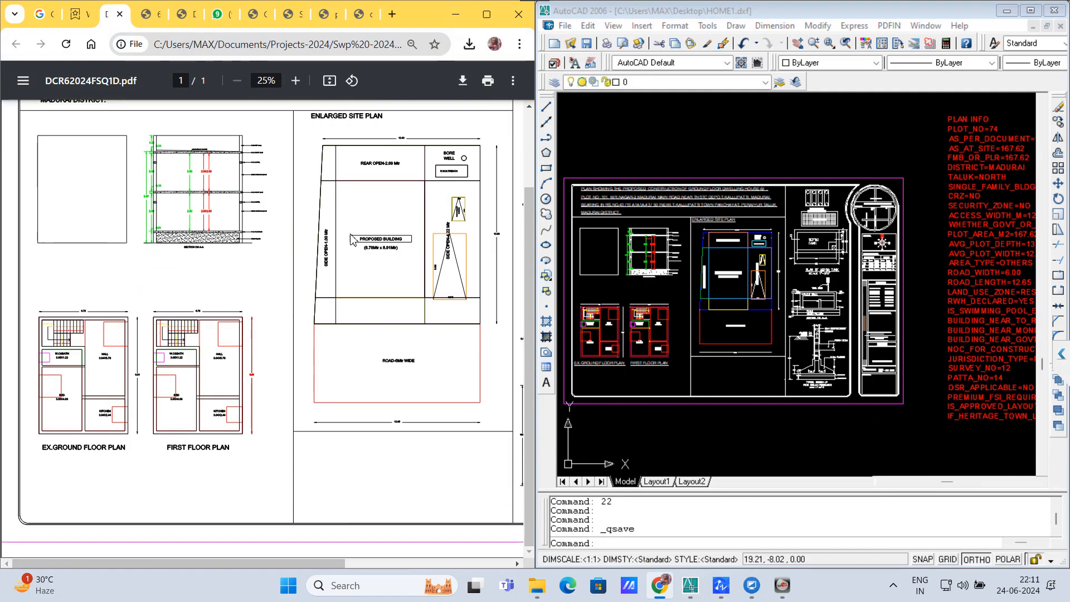
scroll(351, 234, up, 2)
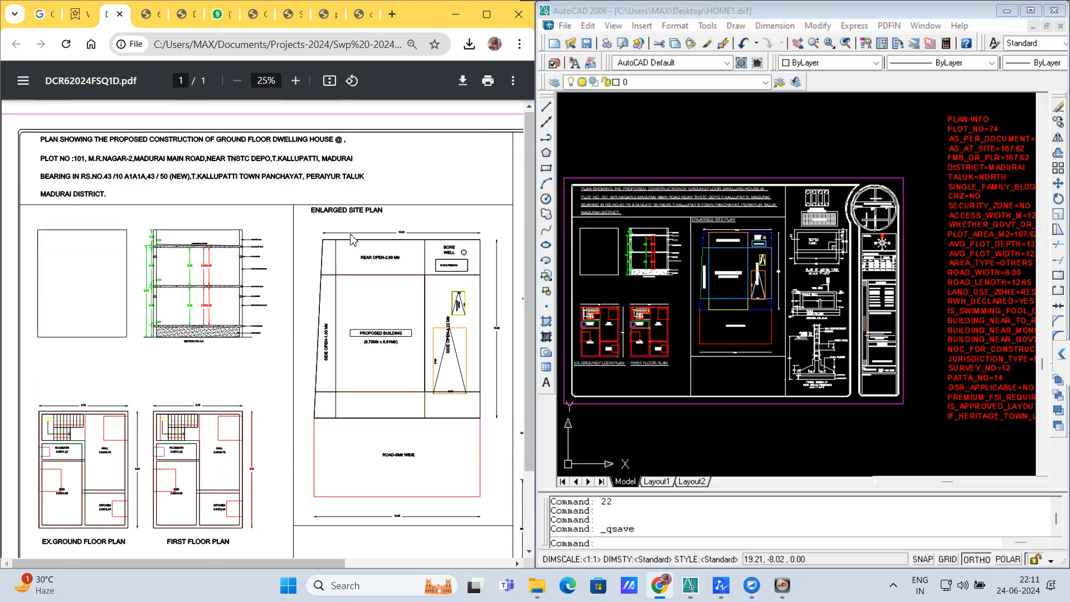
Step: Zoom around the HOME1.dxf drawing to compare it, then show plan (2).pdf in Chrome
click(673, 139)
scroll(675, 286, up, 2)
scroll(886, 290, down, 3)
scroll(777, 297, up, 2)
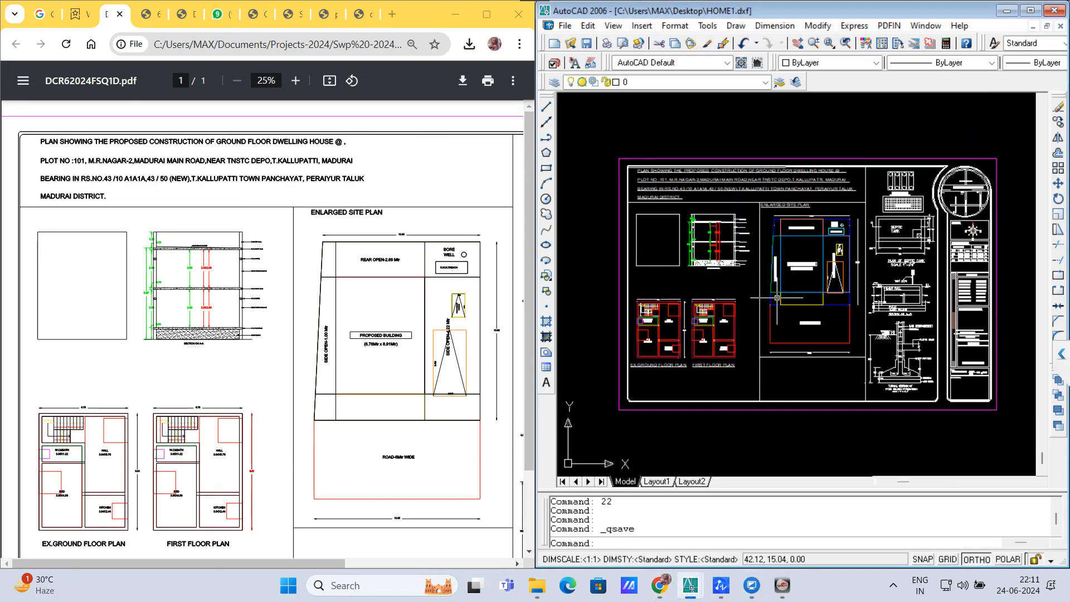
scroll(776, 298, up, 1)
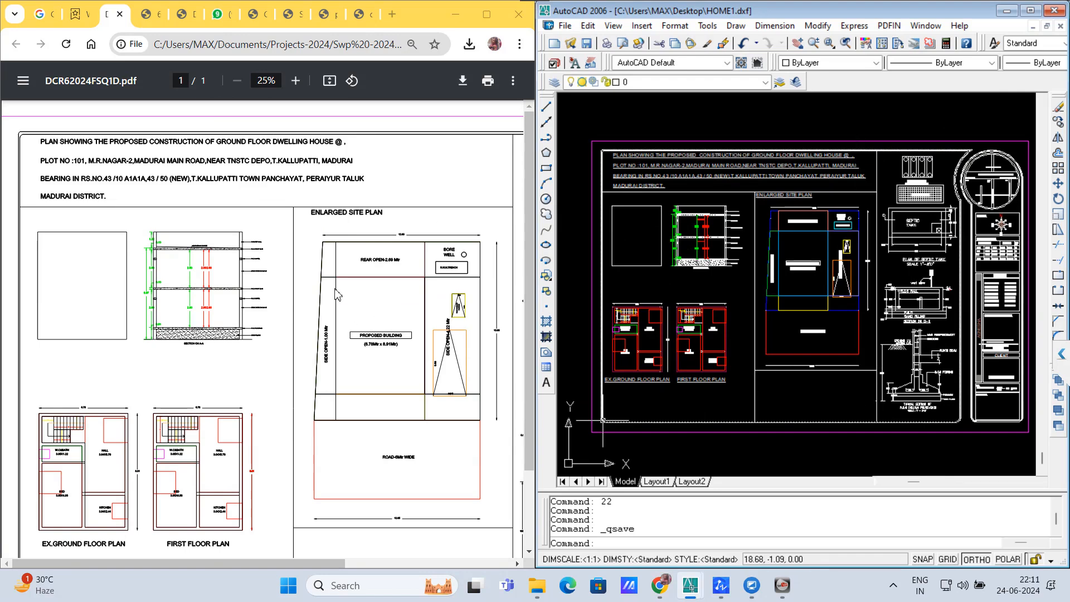
scroll(277, 282, down, 1)
scroll(277, 296, up, 1)
scroll(277, 298, down, 1)
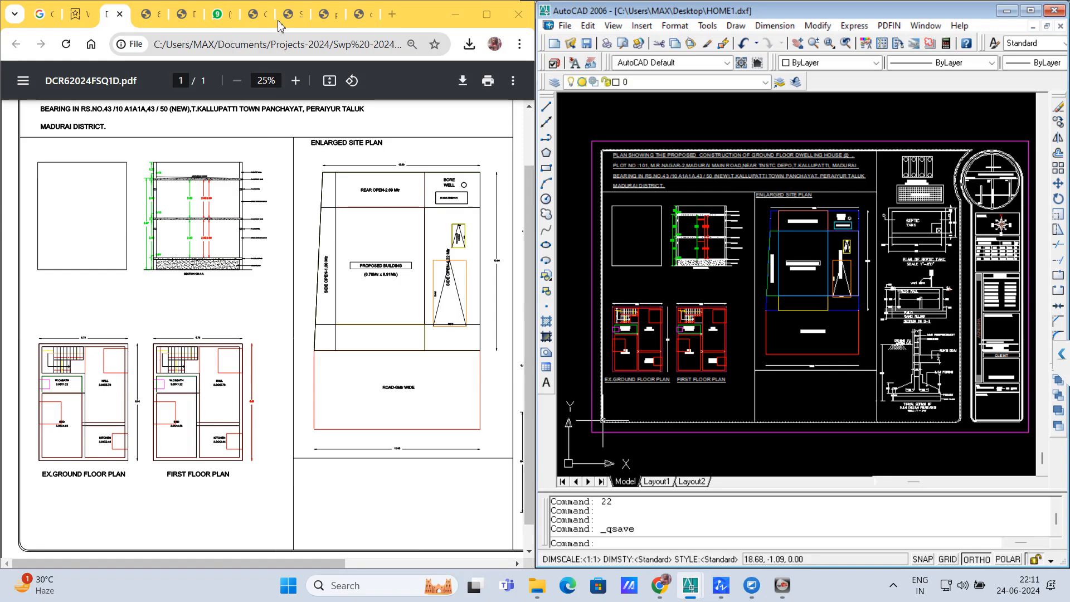
click(323, 15)
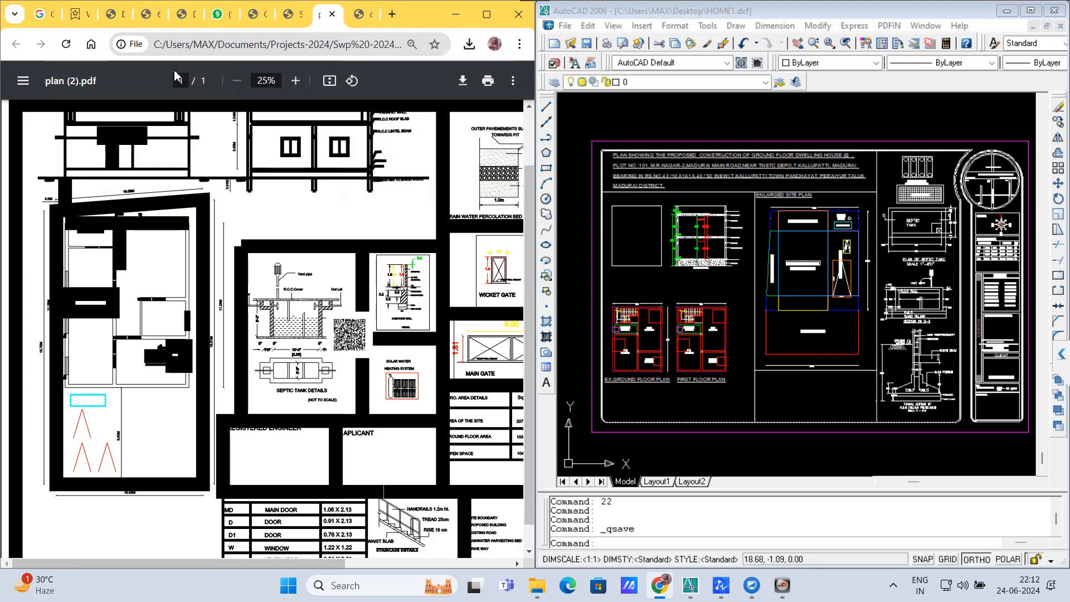
click(112, 15)
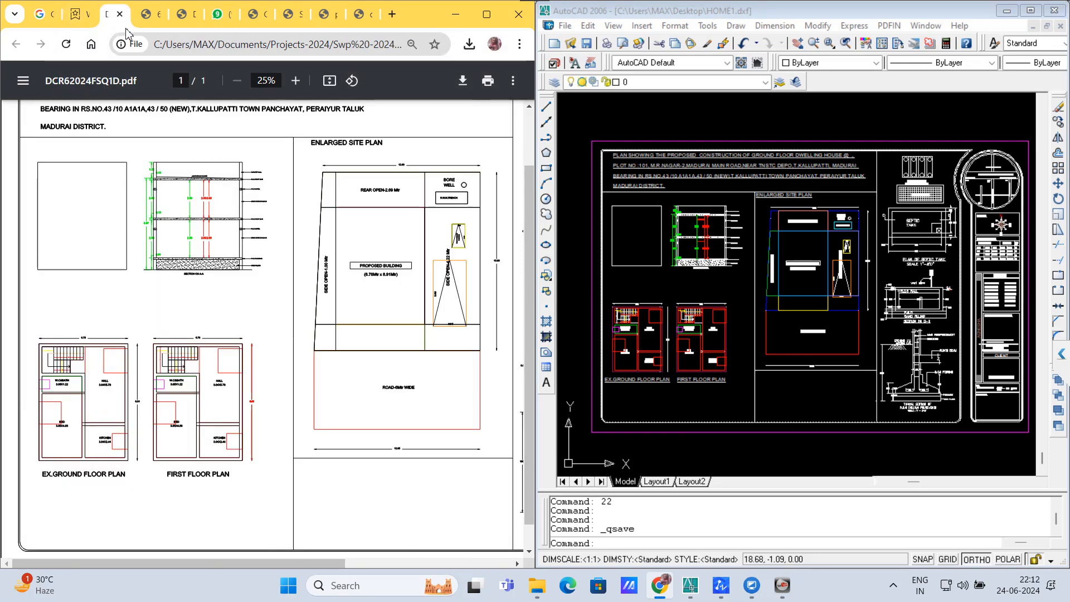
click(147, 15)
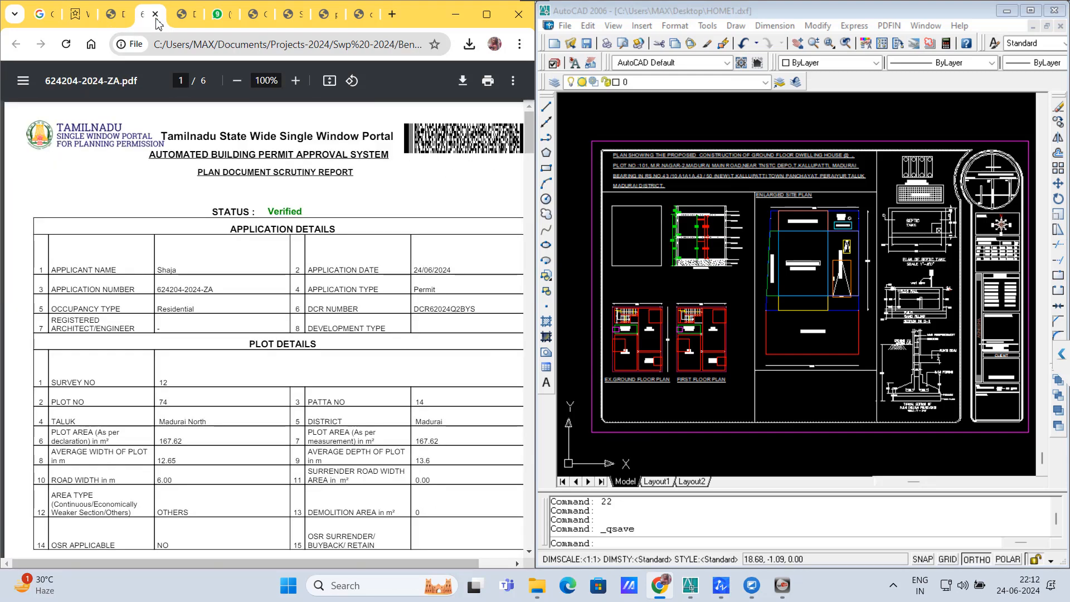
click(183, 16)
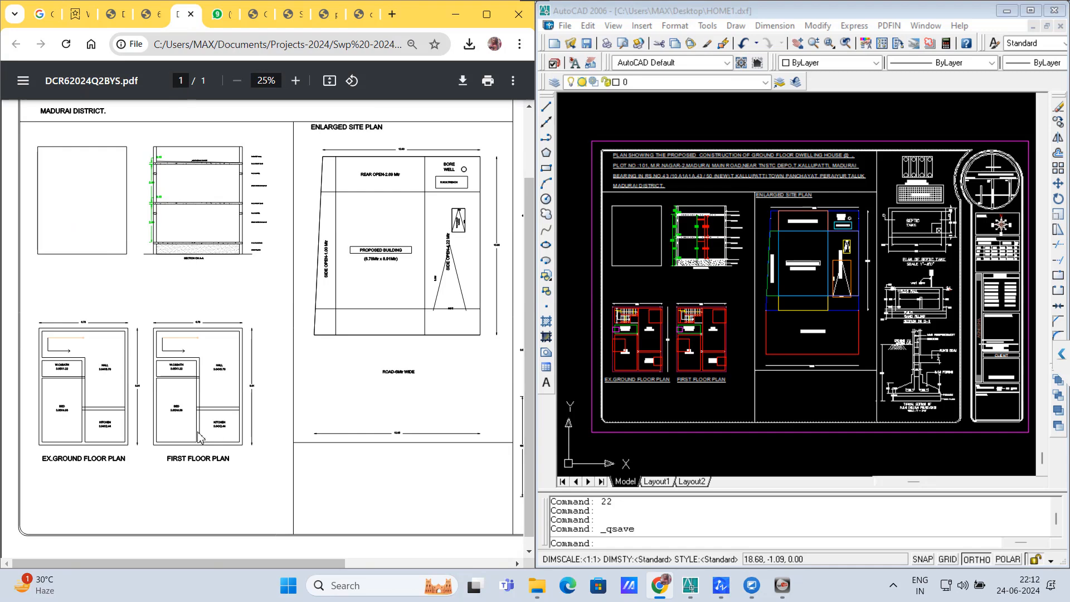
click(112, 15)
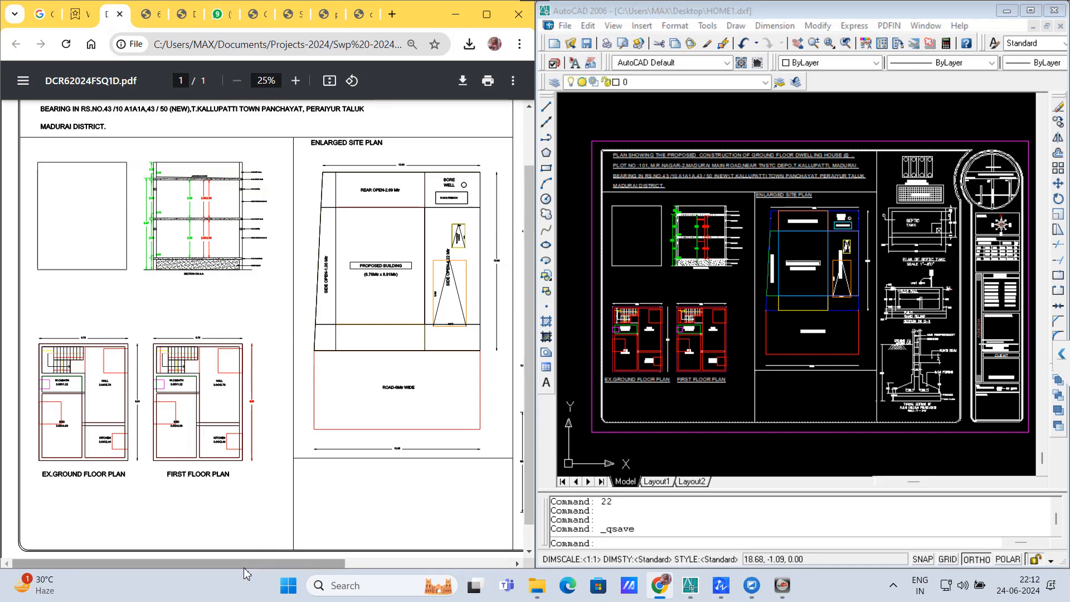
mouse_move(243, 567)
mouse_down()
mouse_move(430, 567)
mouse_move(387, 551)
mouse_up()
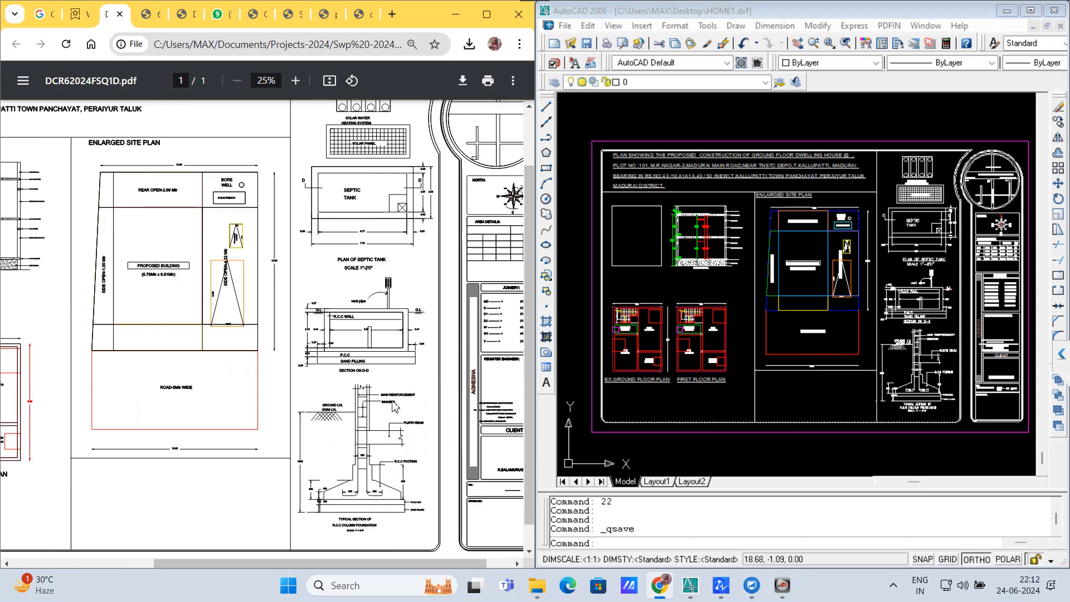
scroll(395, 407, up, 1)
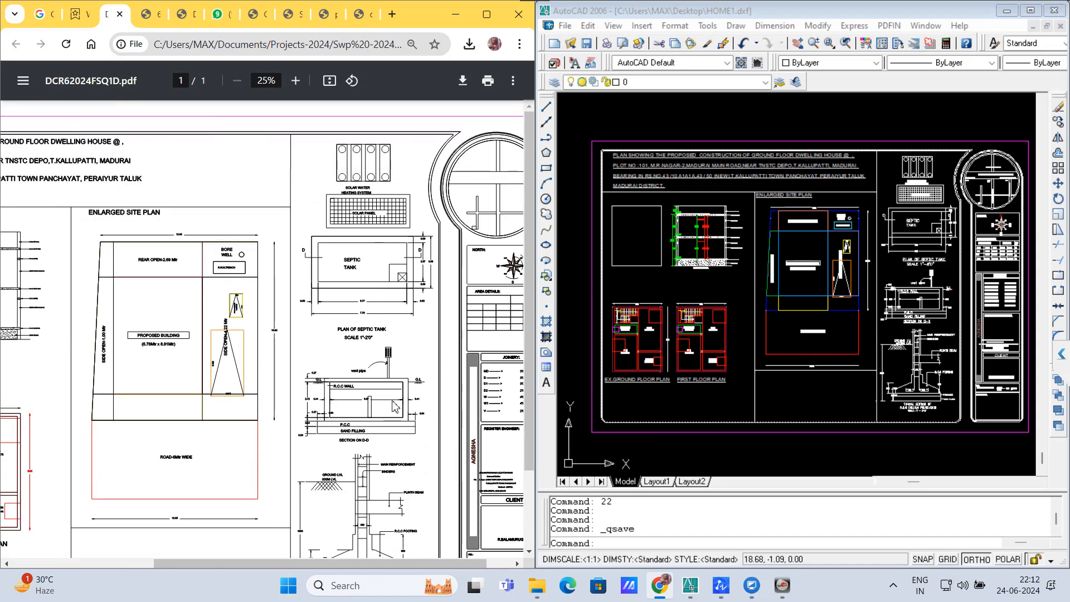
drag(375, 564, 172, 559)
scroll(276, 303, down, 2)
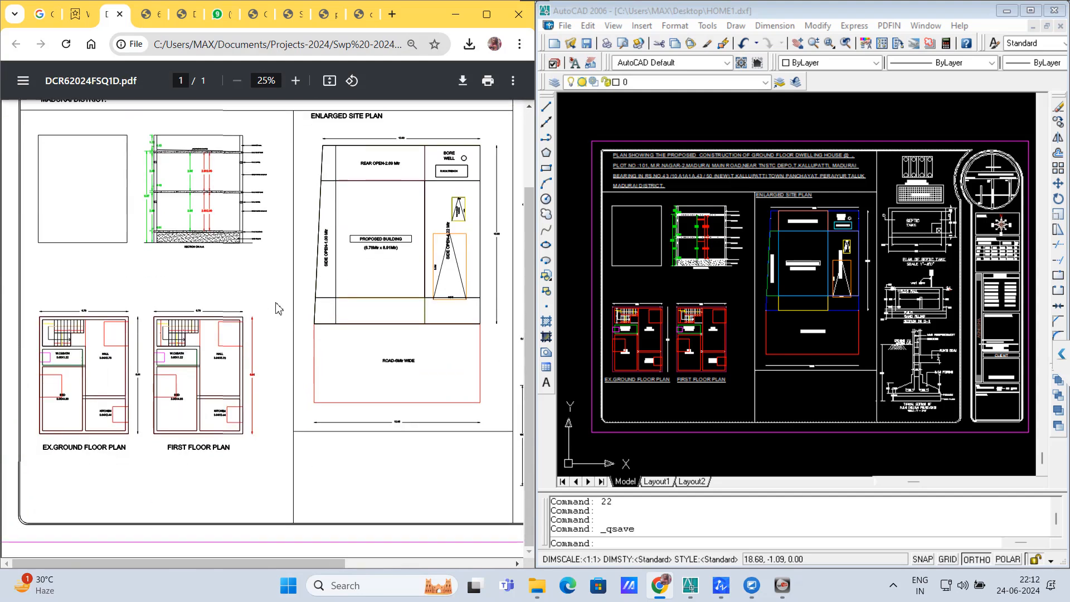